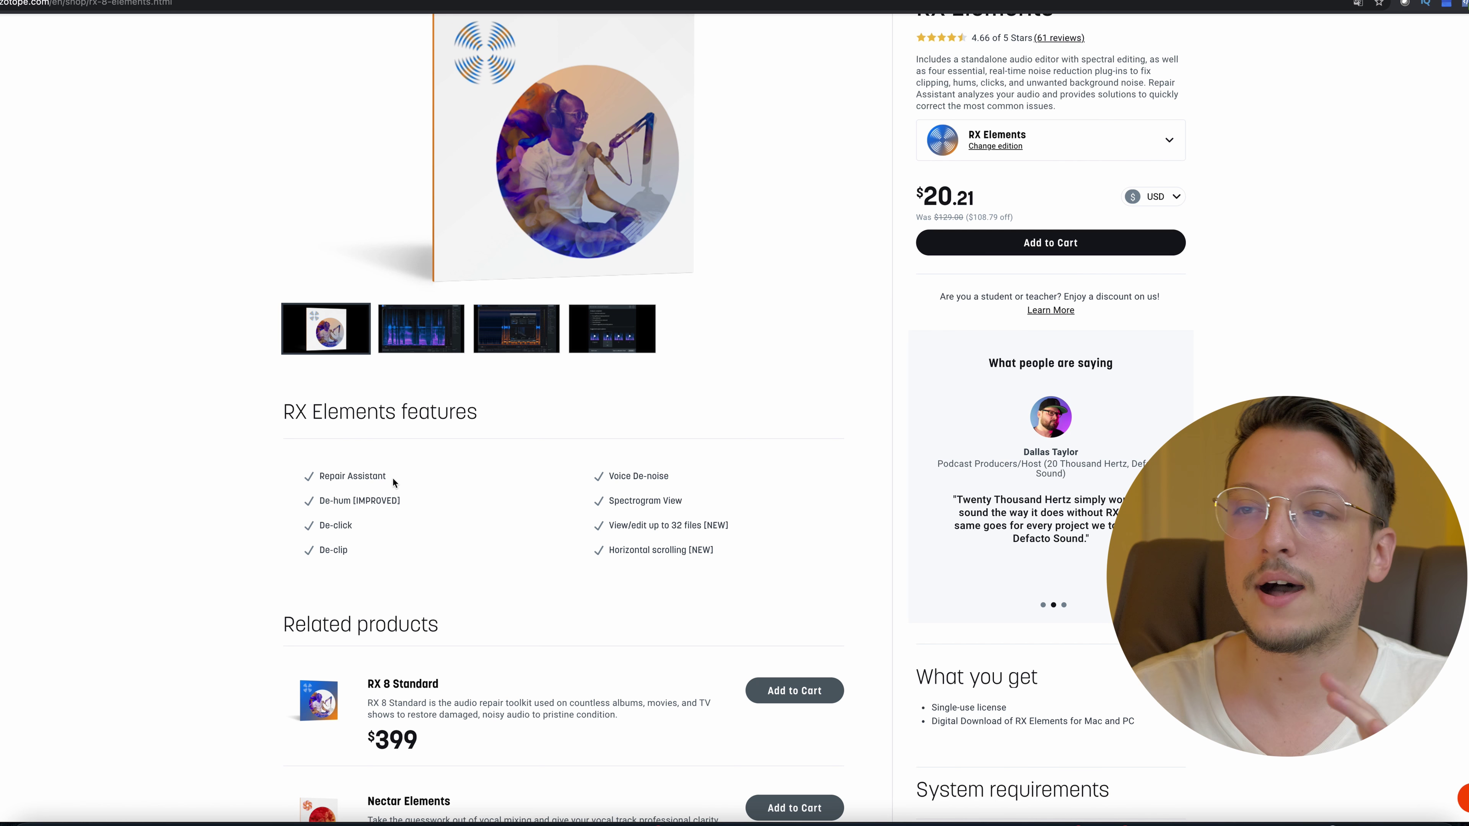
Step: Review the RX Elements feature list, from Repair Assistant, De-hum, De-click and De-clip through Voice De-noise to Horizontal scrolling
drag(330, 501, 367, 503)
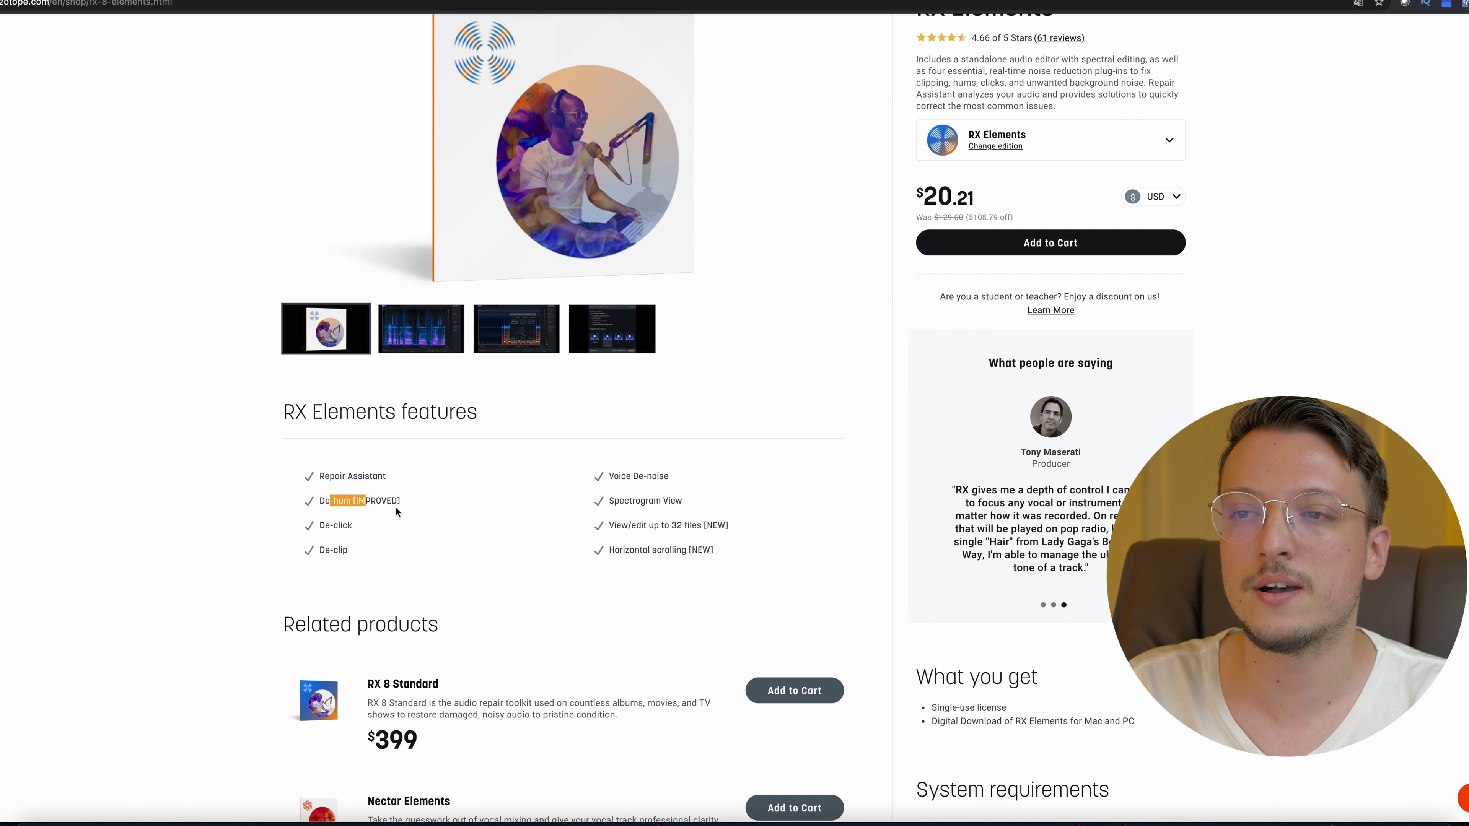
click(384, 522)
drag(321, 526, 366, 555)
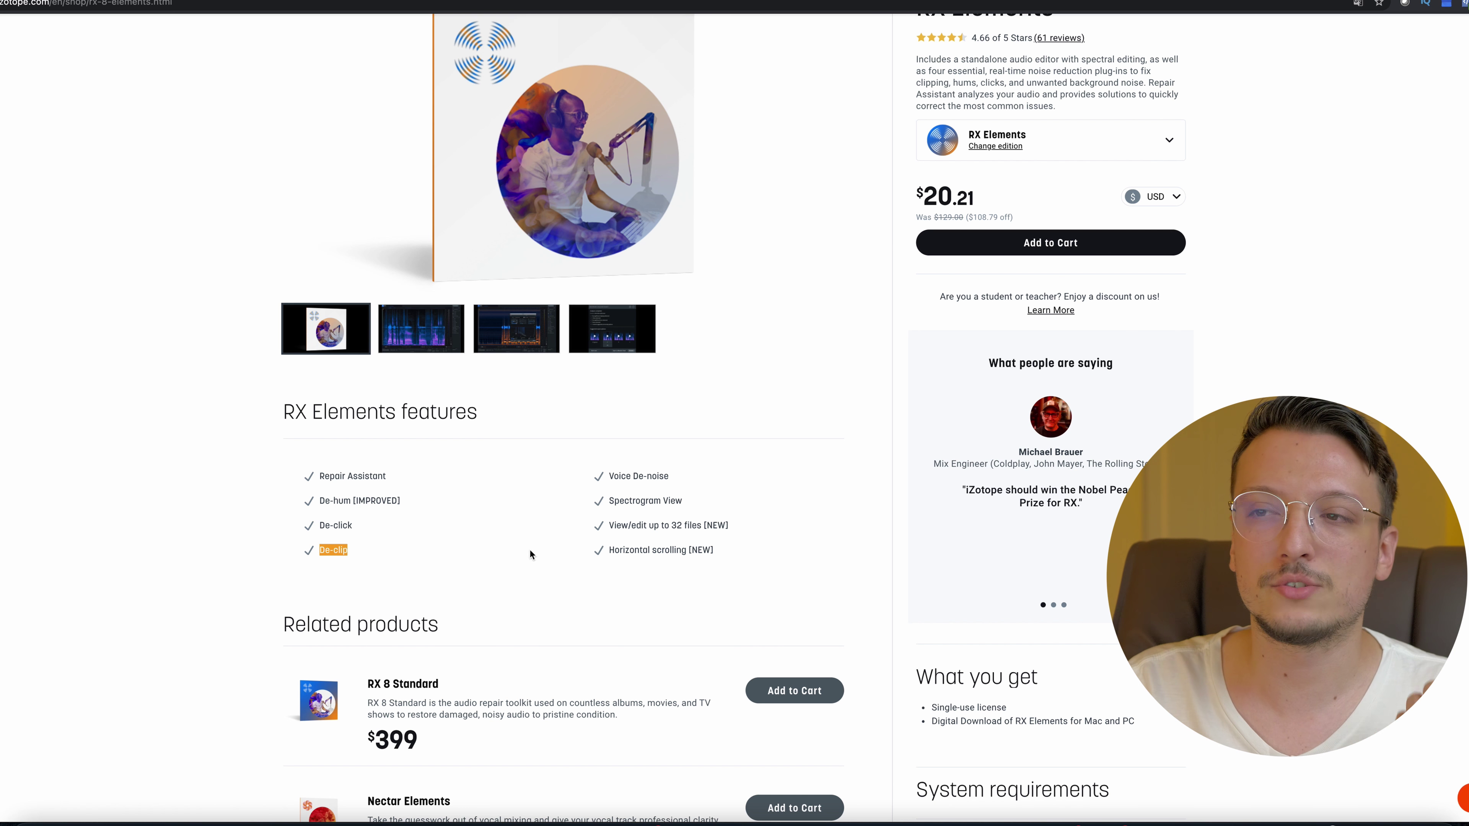
drag(609, 476, 700, 481)
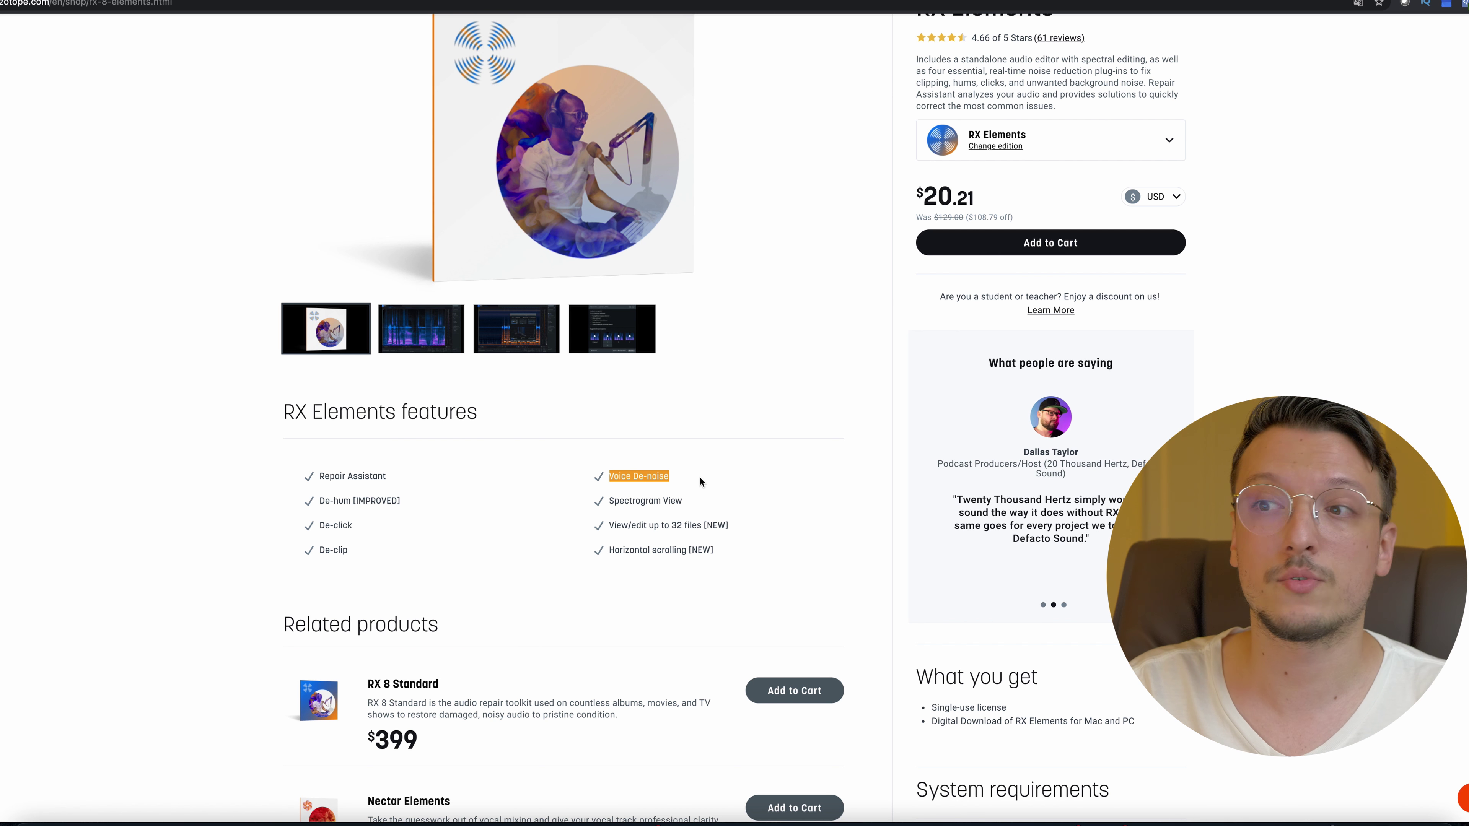
click(691, 502)
drag(611, 502, 687, 504)
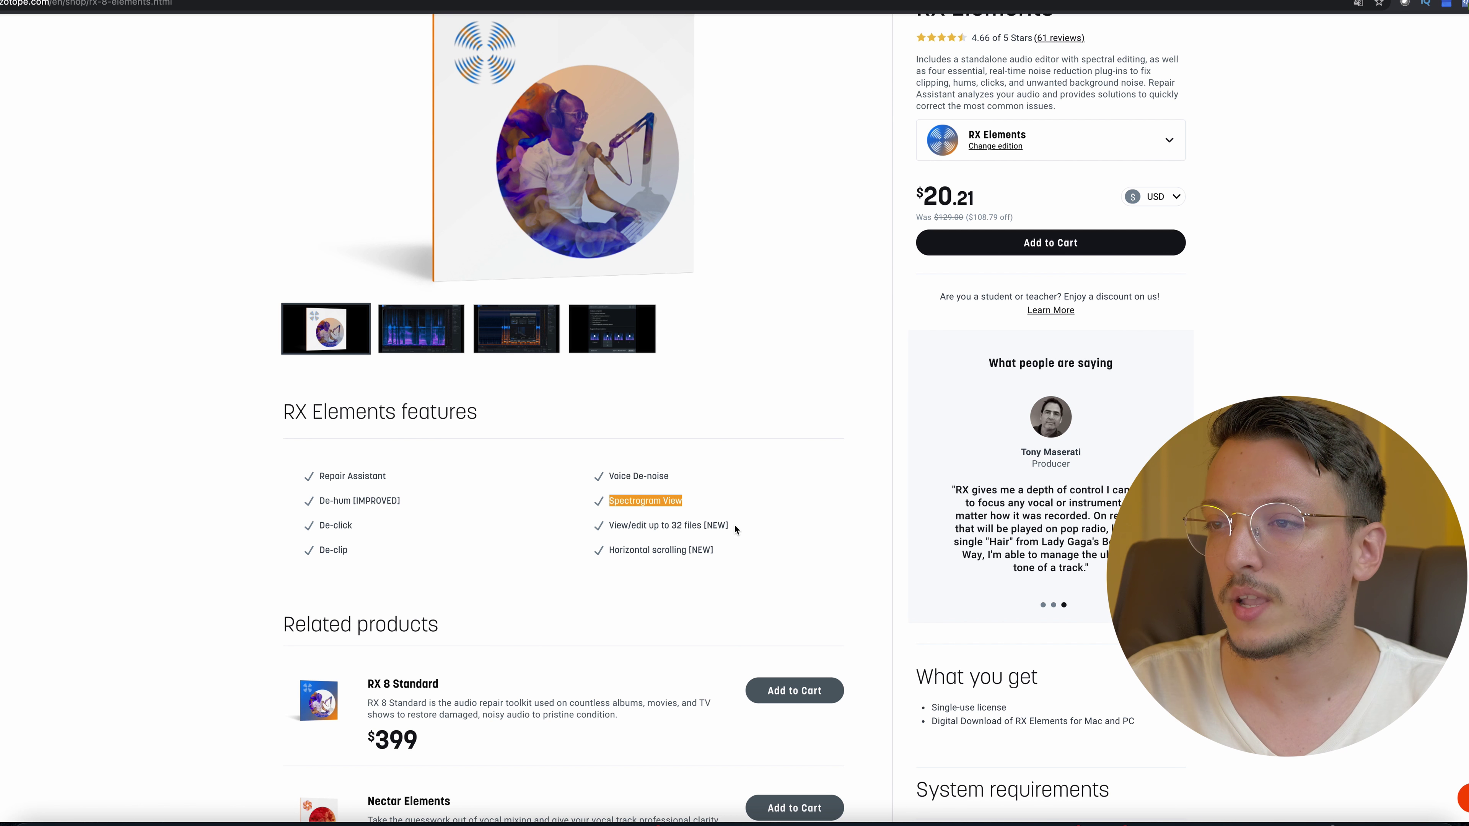
drag(615, 526, 734, 528)
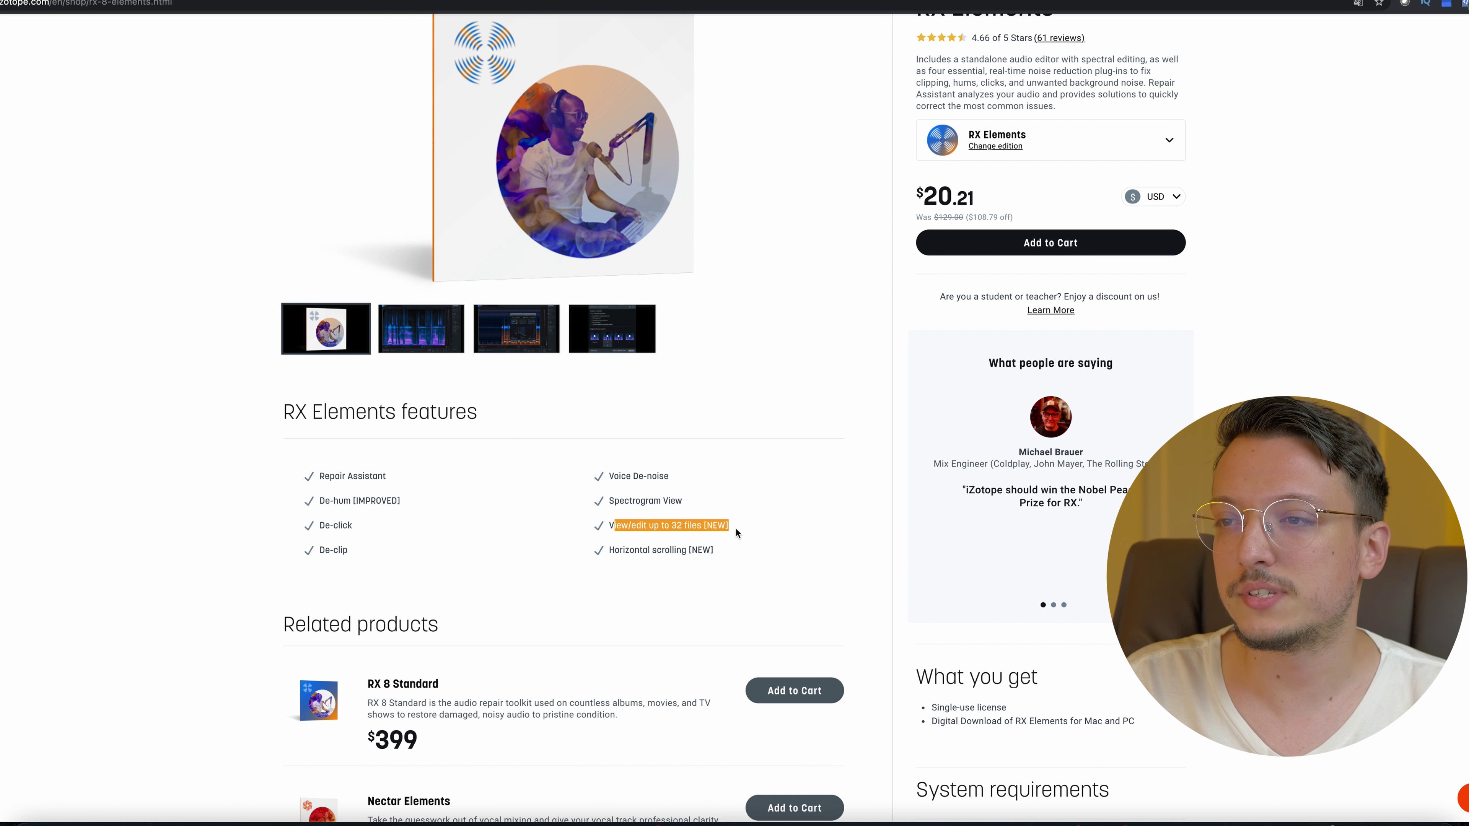
click(635, 561)
drag(609, 555, 723, 556)
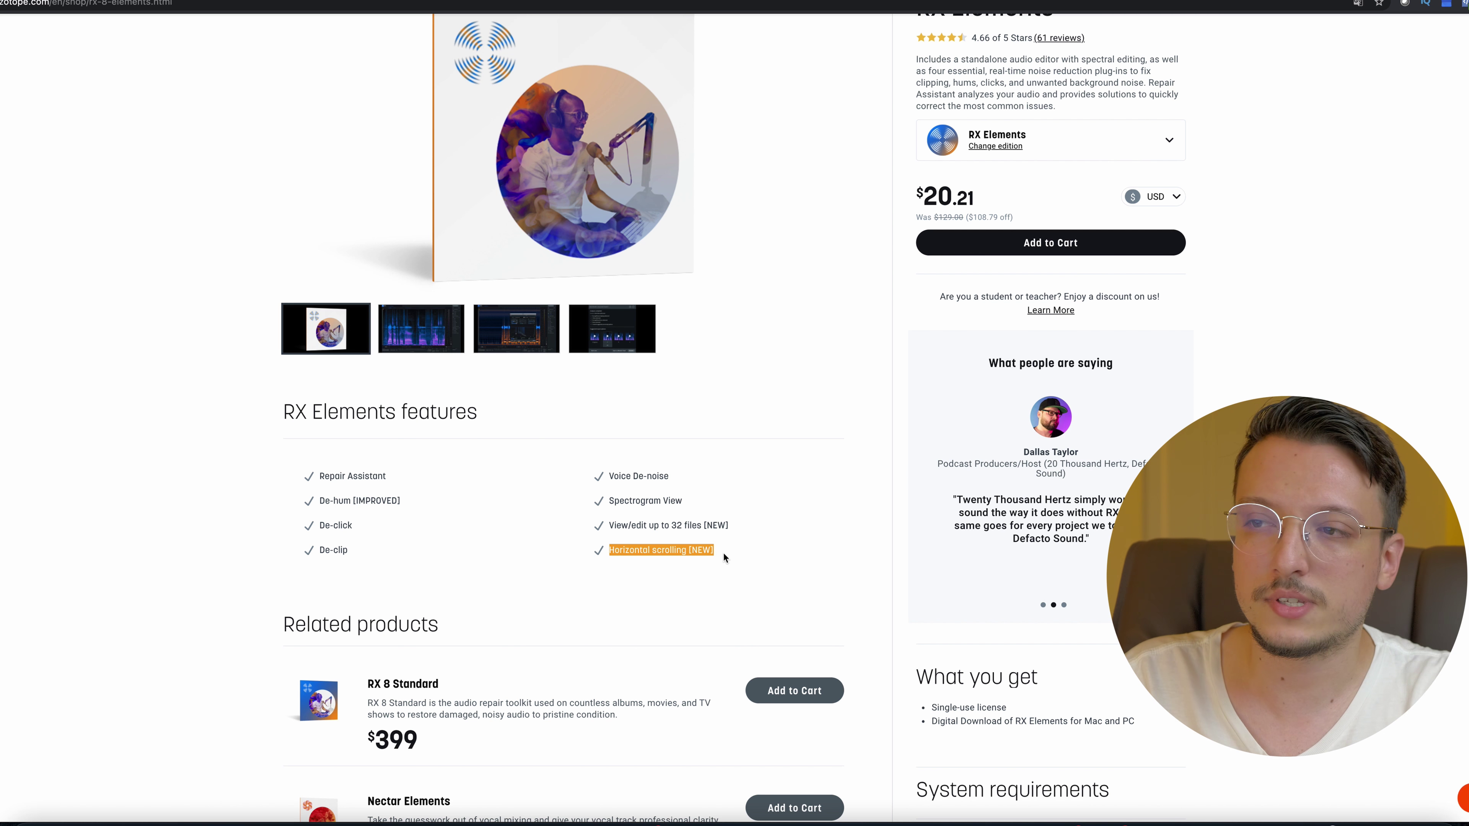
click(723, 554)
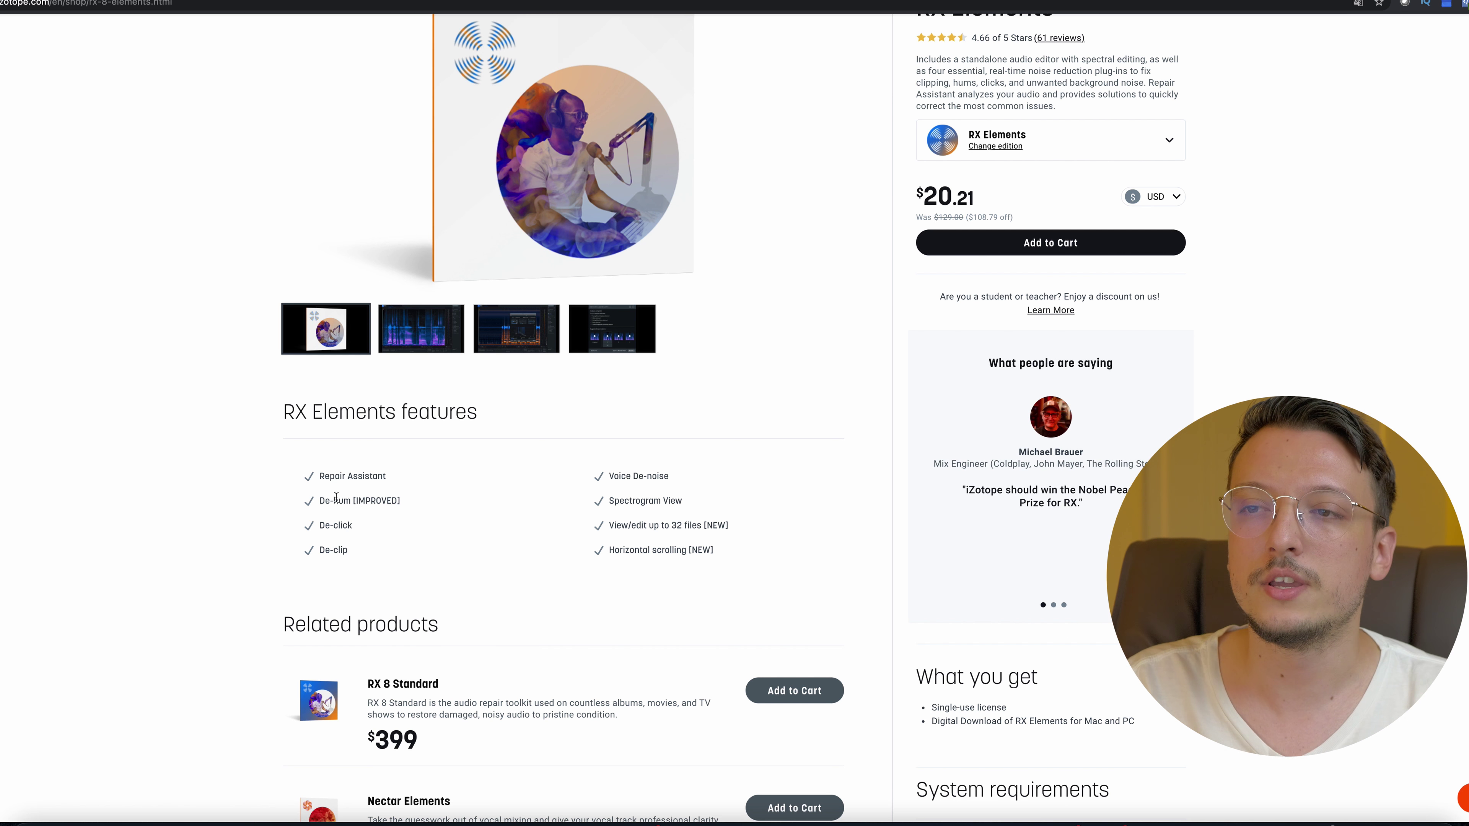
drag(318, 502, 439, 504)
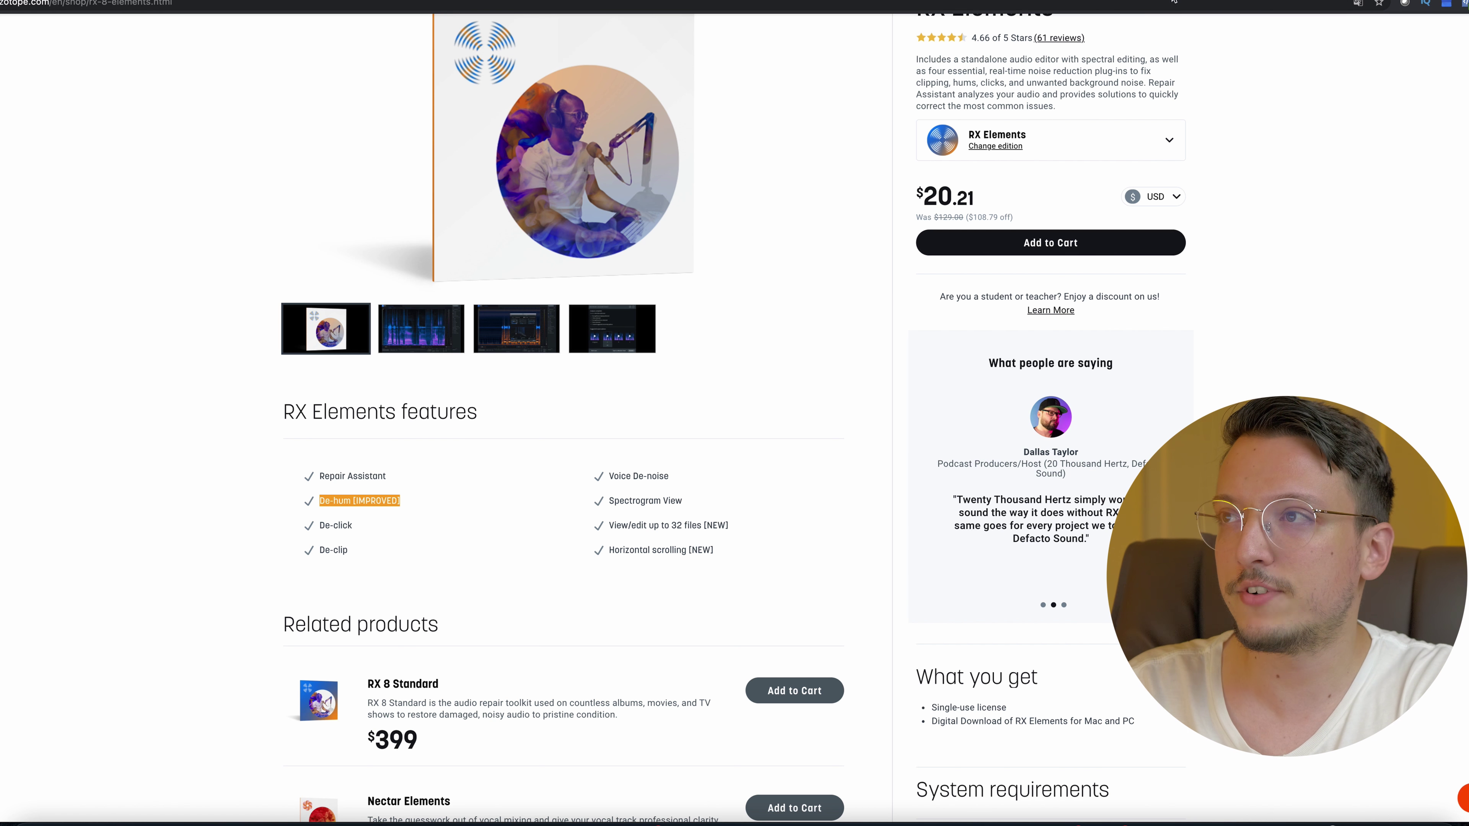
scroll(546, 527, up, 3)
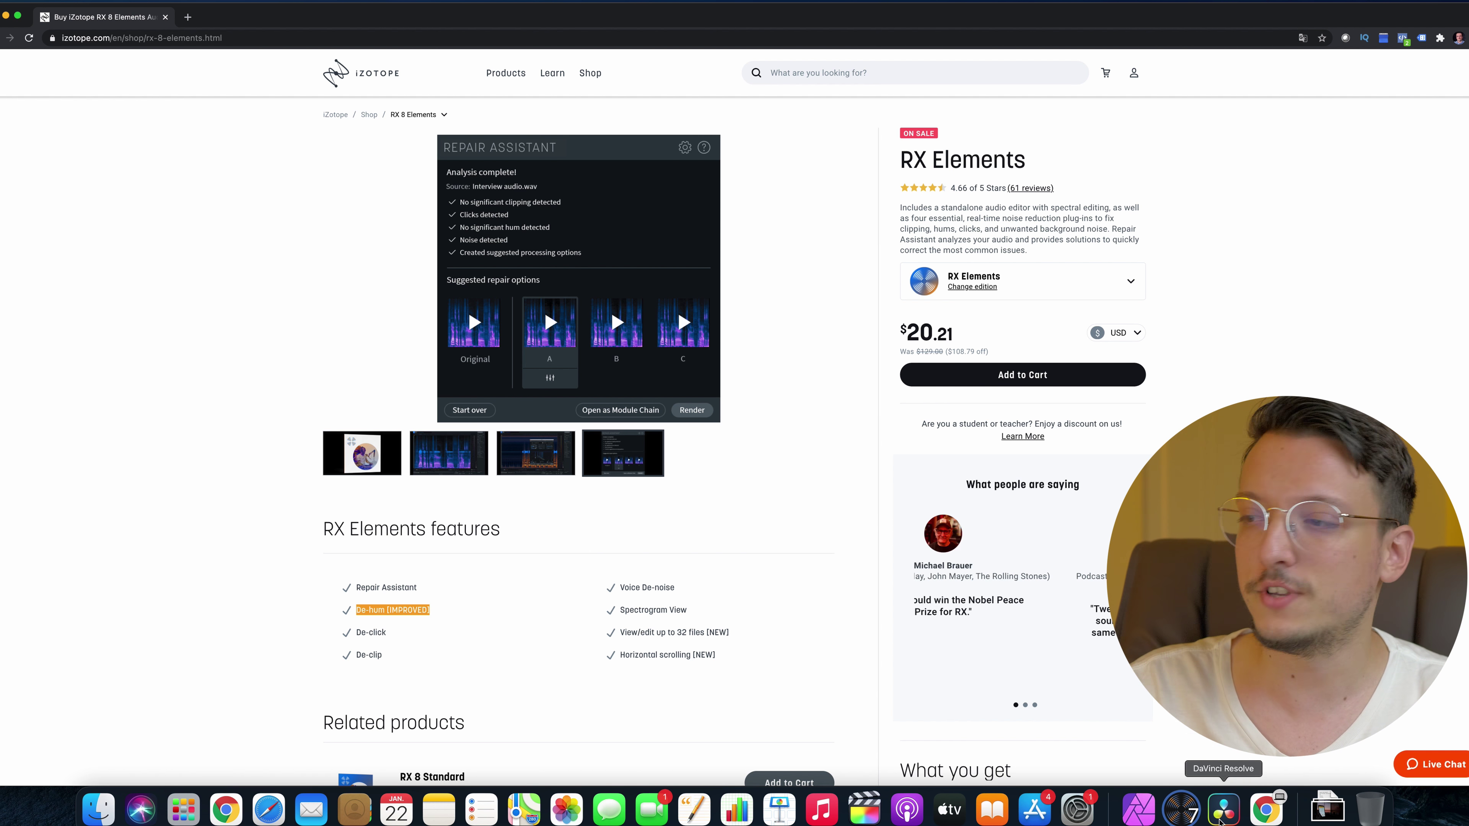
Step: Switch to DaVinci Resolve, clear the multiple-clip selection and open the Fairlight page for the INSTAGRAM timeline
click(1220, 818)
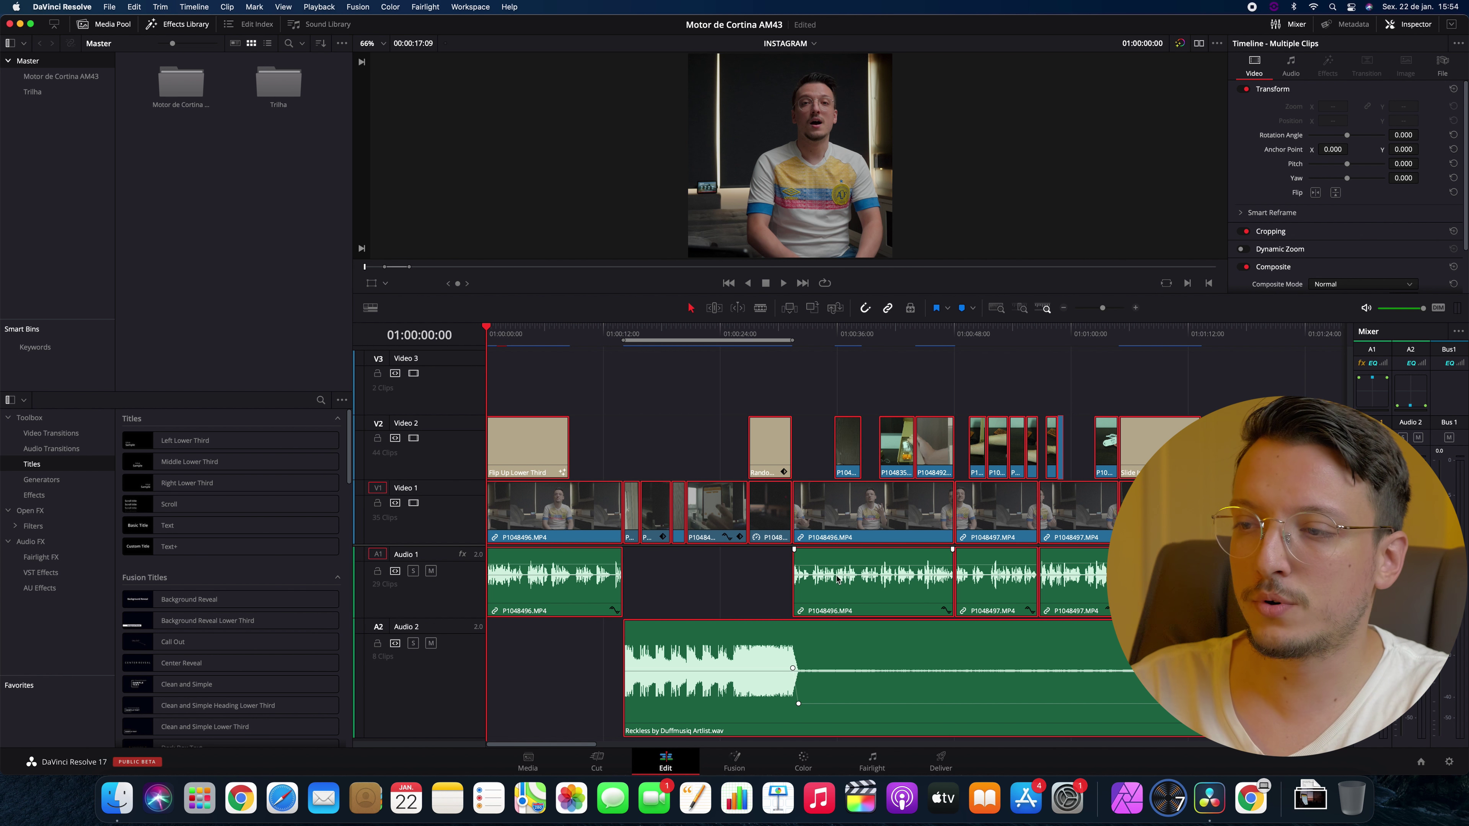
click(657, 469)
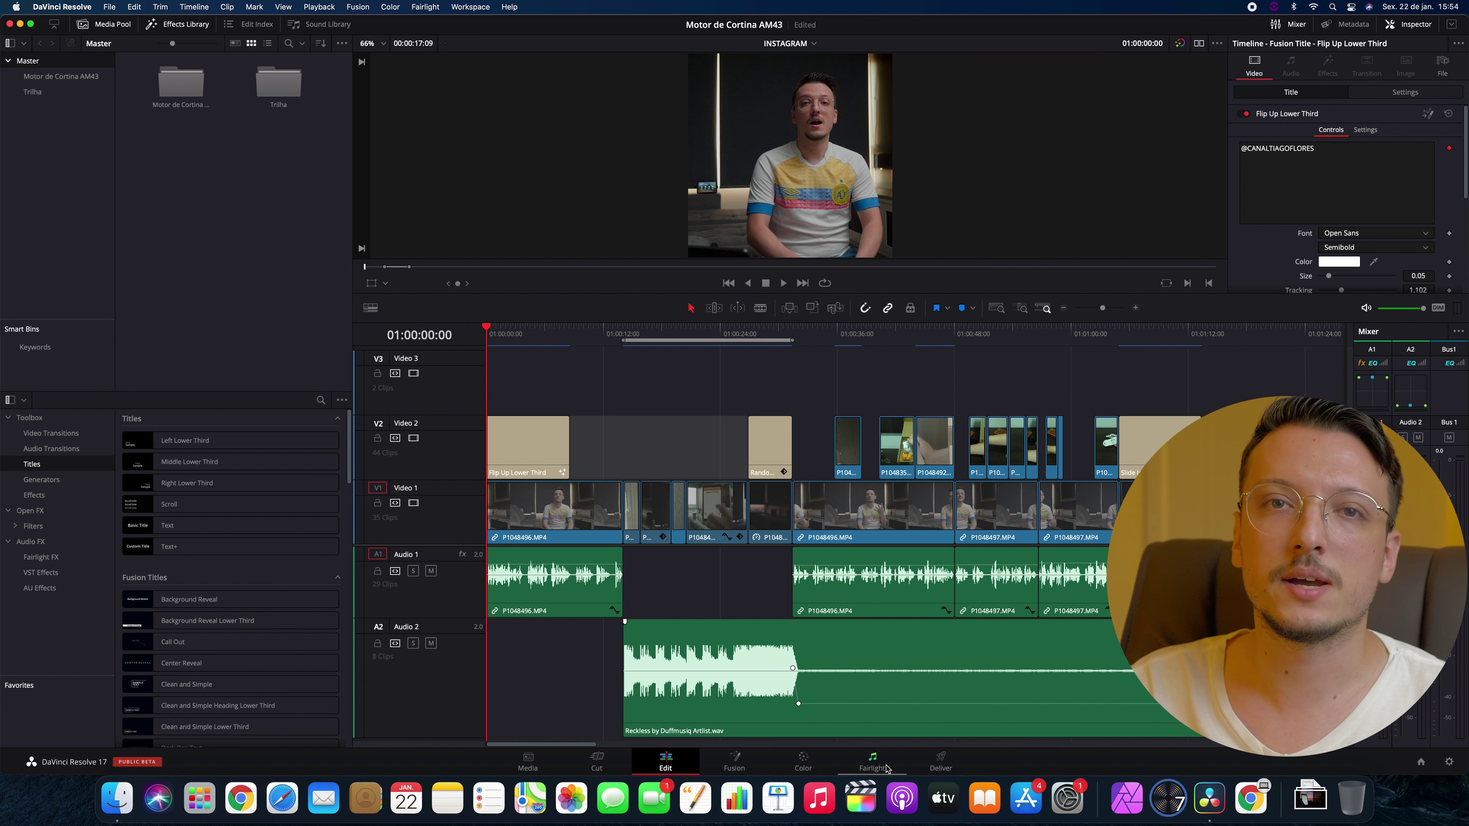
click(873, 763)
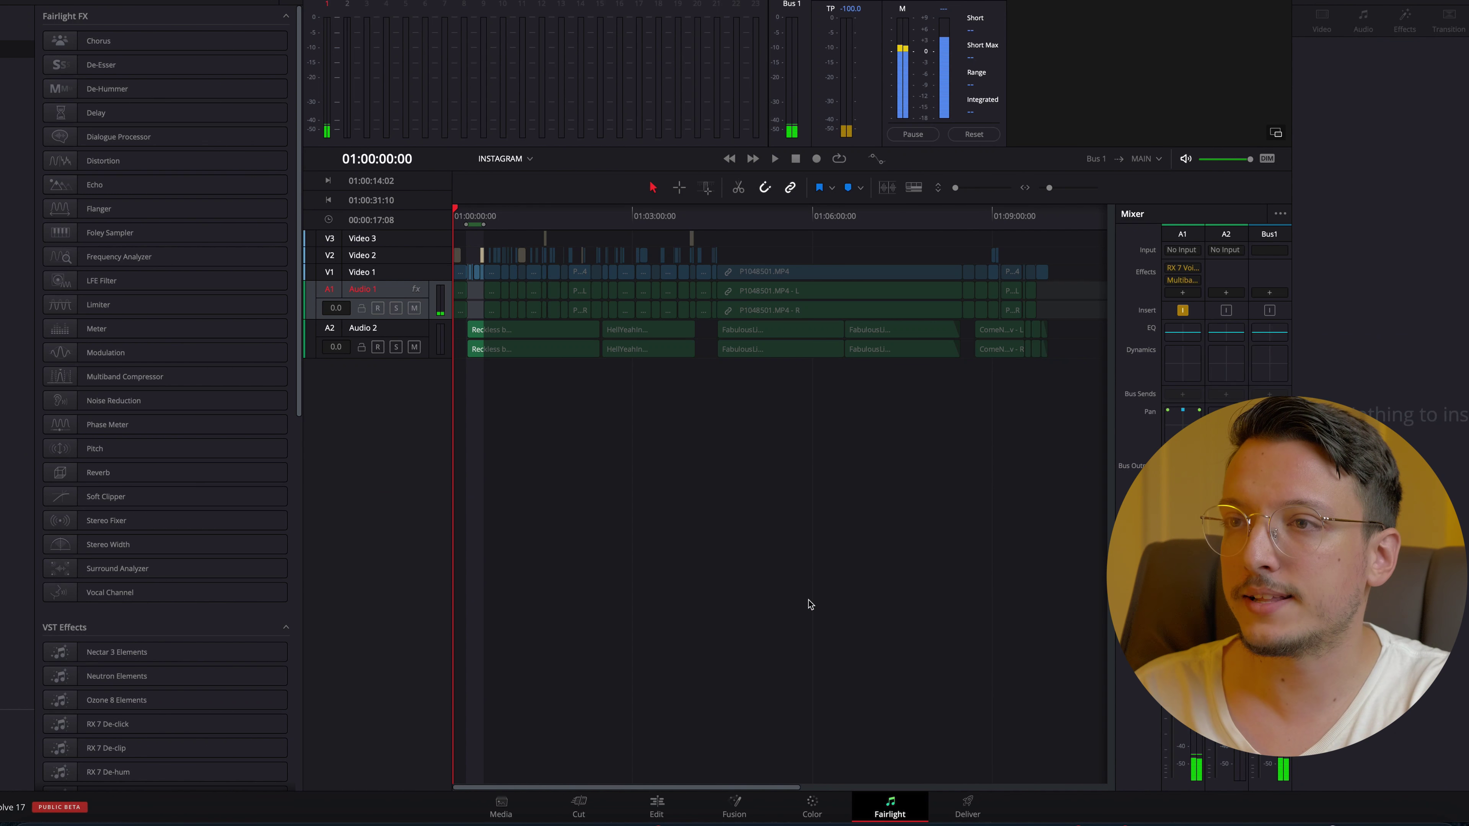
Step: Increase the Audio 1 track height so its waveforms are large, and select an early clip on it
click(366, 327)
drag(371, 359, 376, 489)
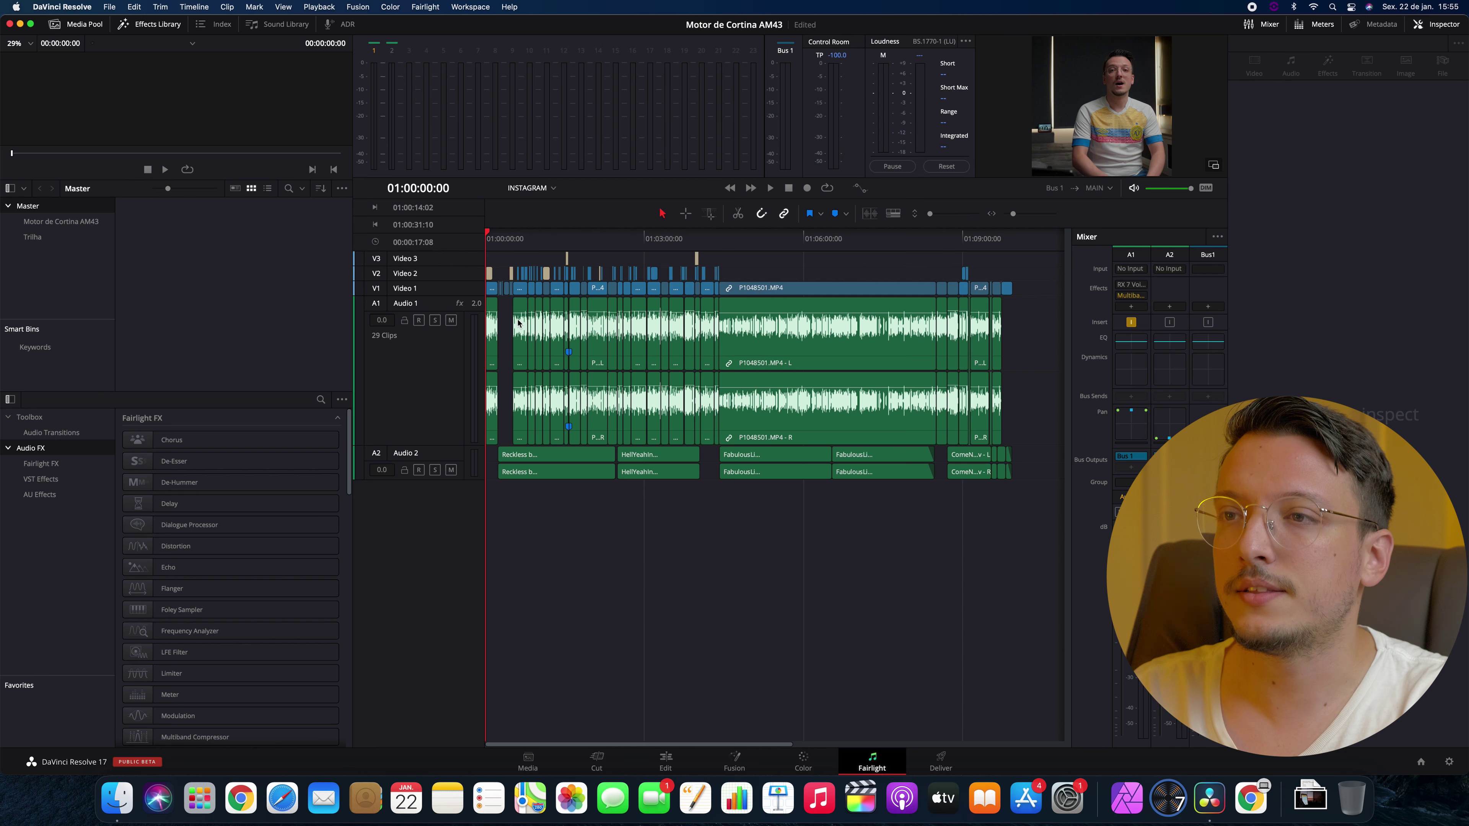
click(518, 323)
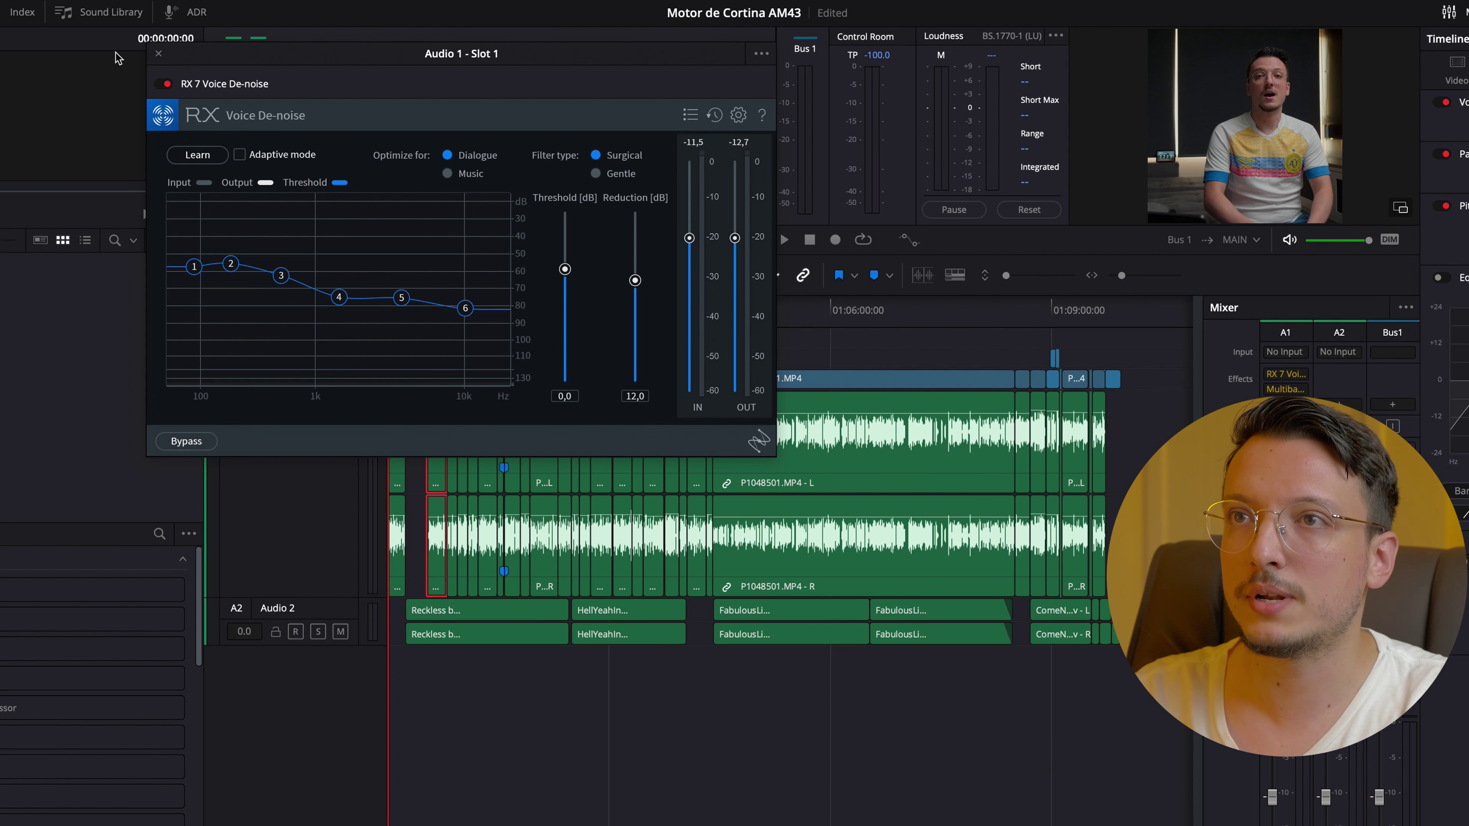
Step: Close the RX 7 Voice De-noise window and look over the separate clips on the Audio 1 track
click(159, 53)
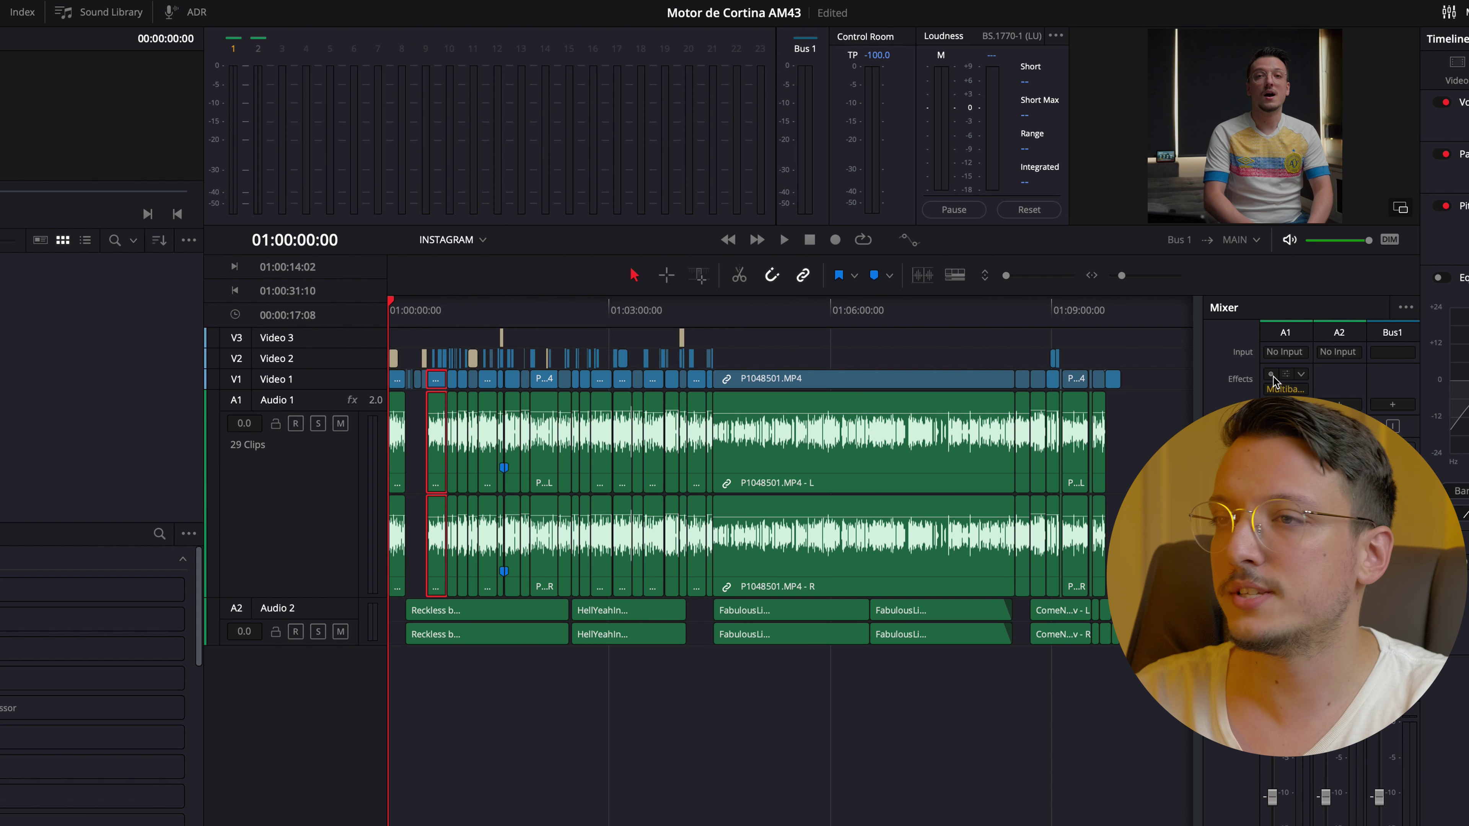
click(533, 740)
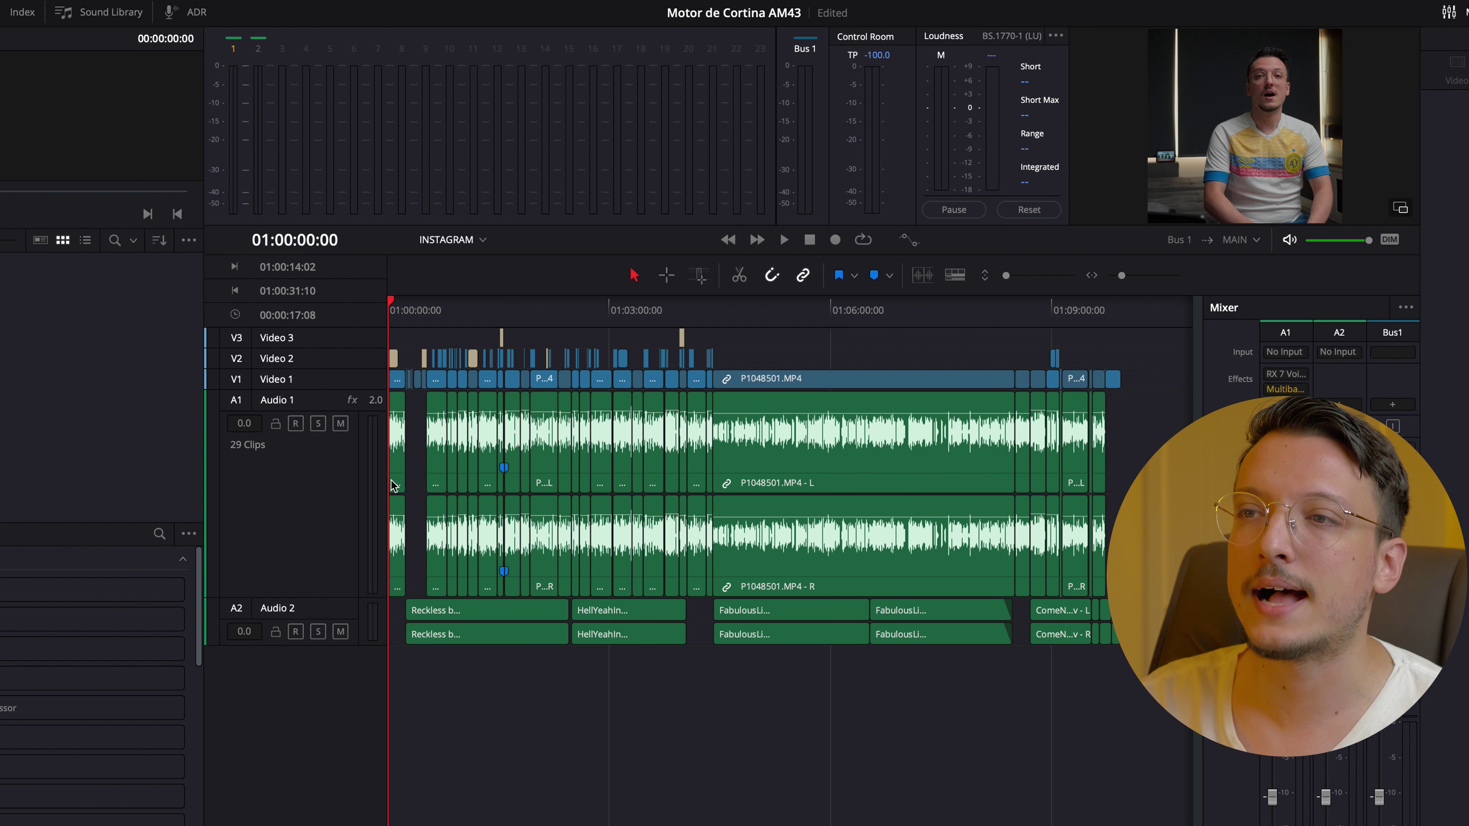
click(442, 442)
click(463, 432)
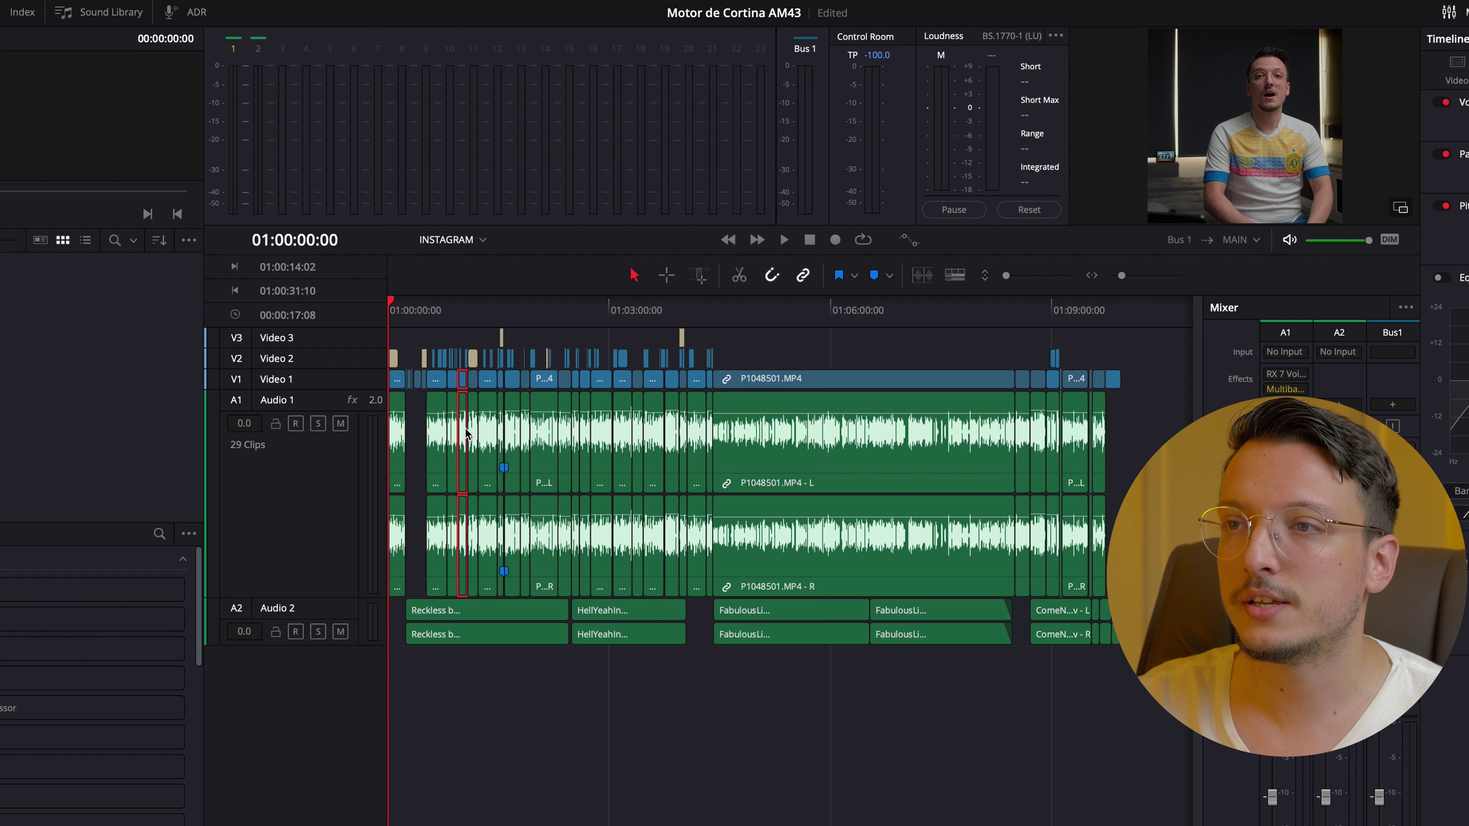
click(483, 433)
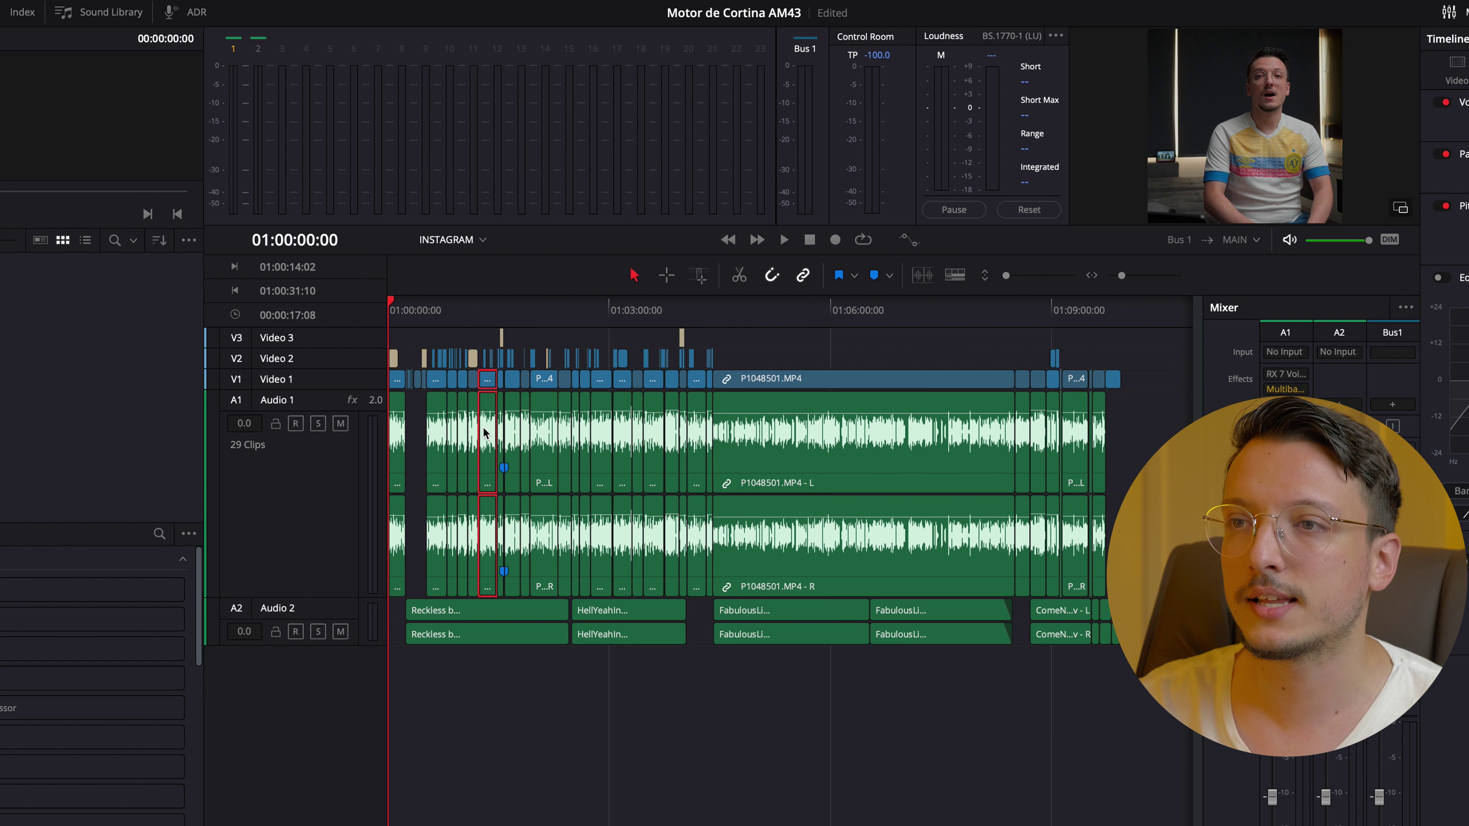
scroll(483, 433, right, 3)
Step: Place the playhead at 01:00:08:15, in the pause between phrases of the first Audio 1 clip
double_click(293, 401)
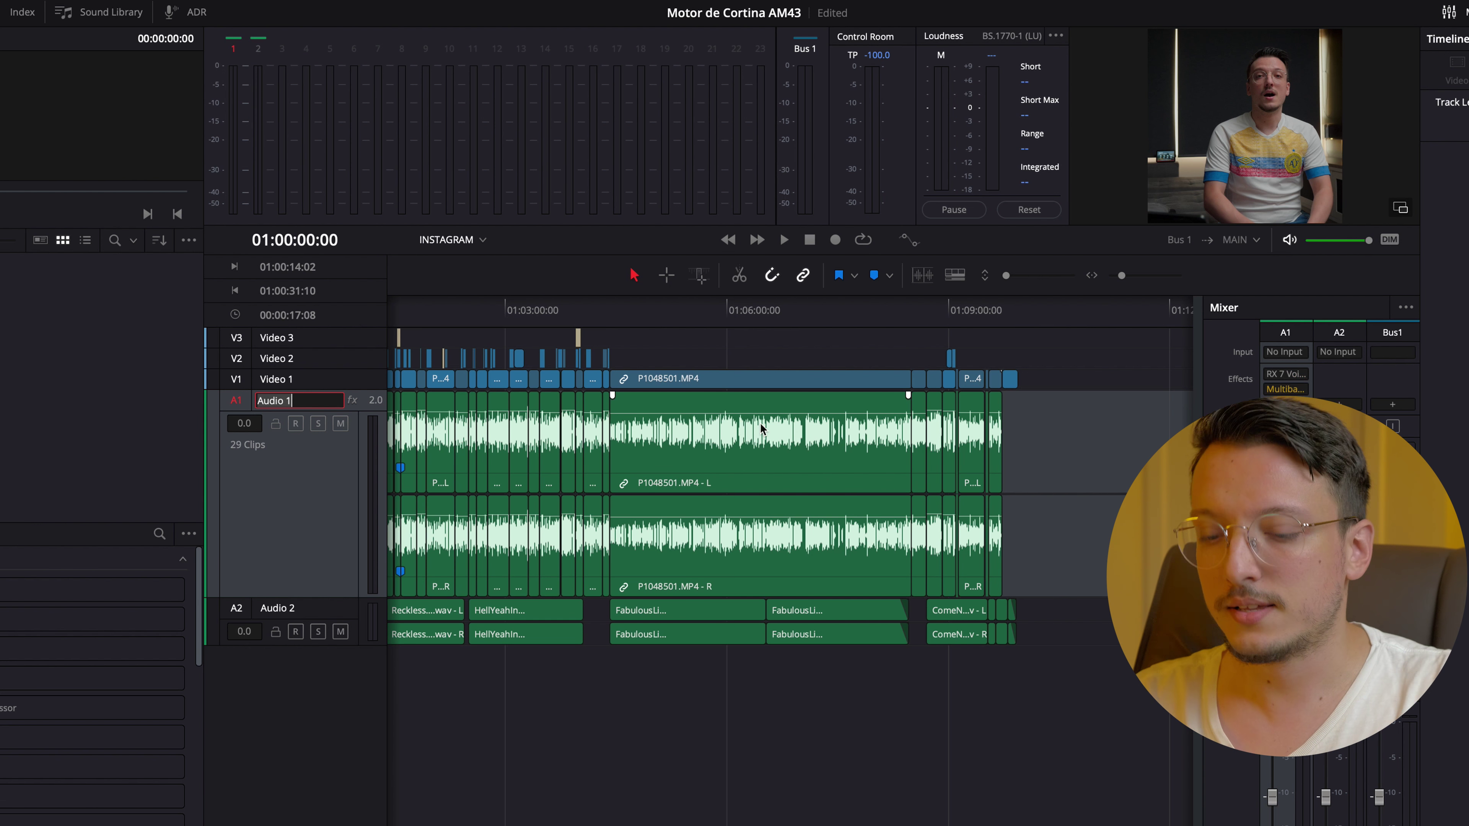
scroll(796, 443, up, 2)
scroll(795, 443, up, 5)
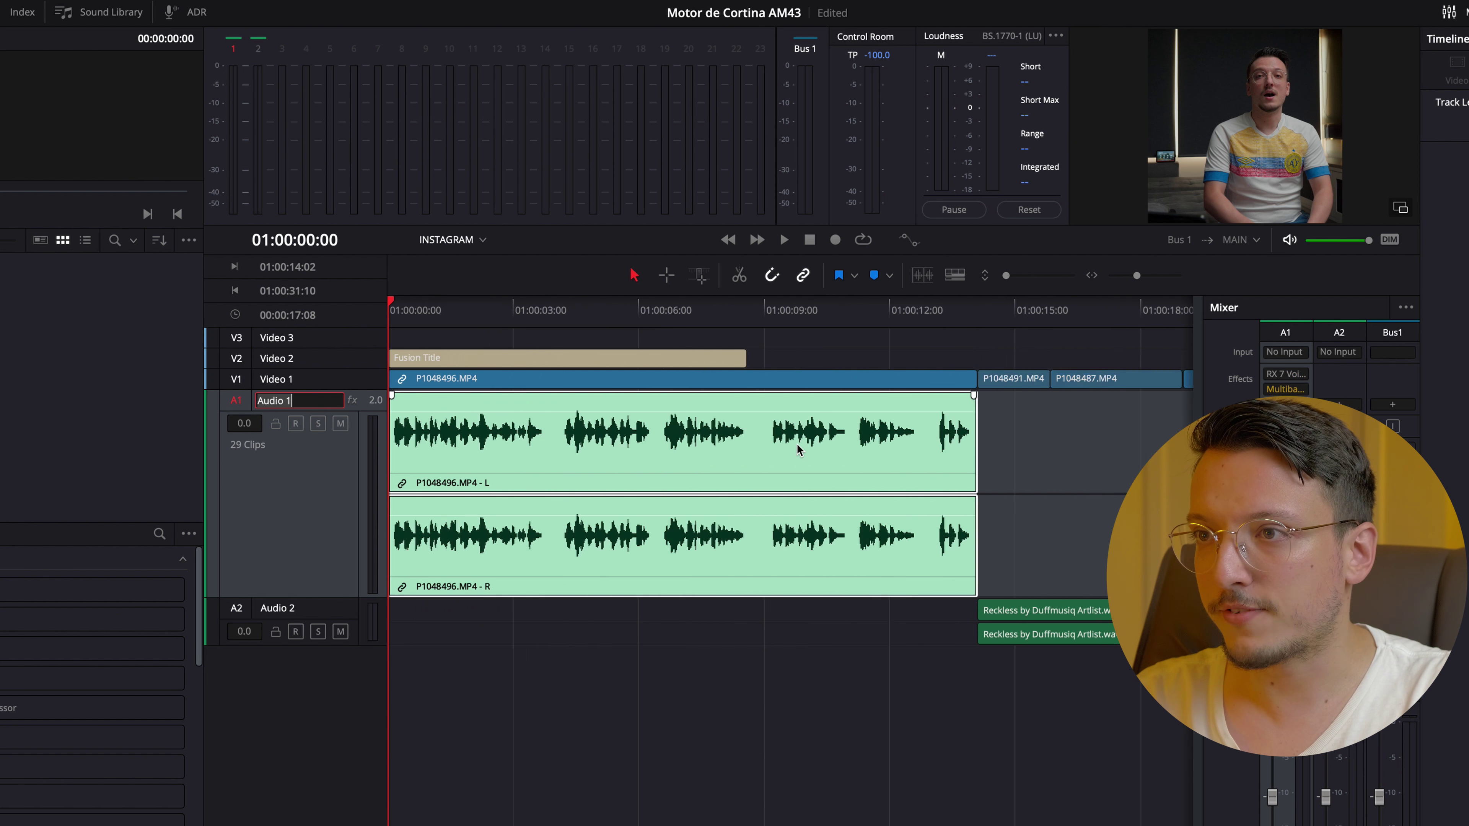
scroll(797, 443, down, 3)
scroll(797, 444, up, 1)
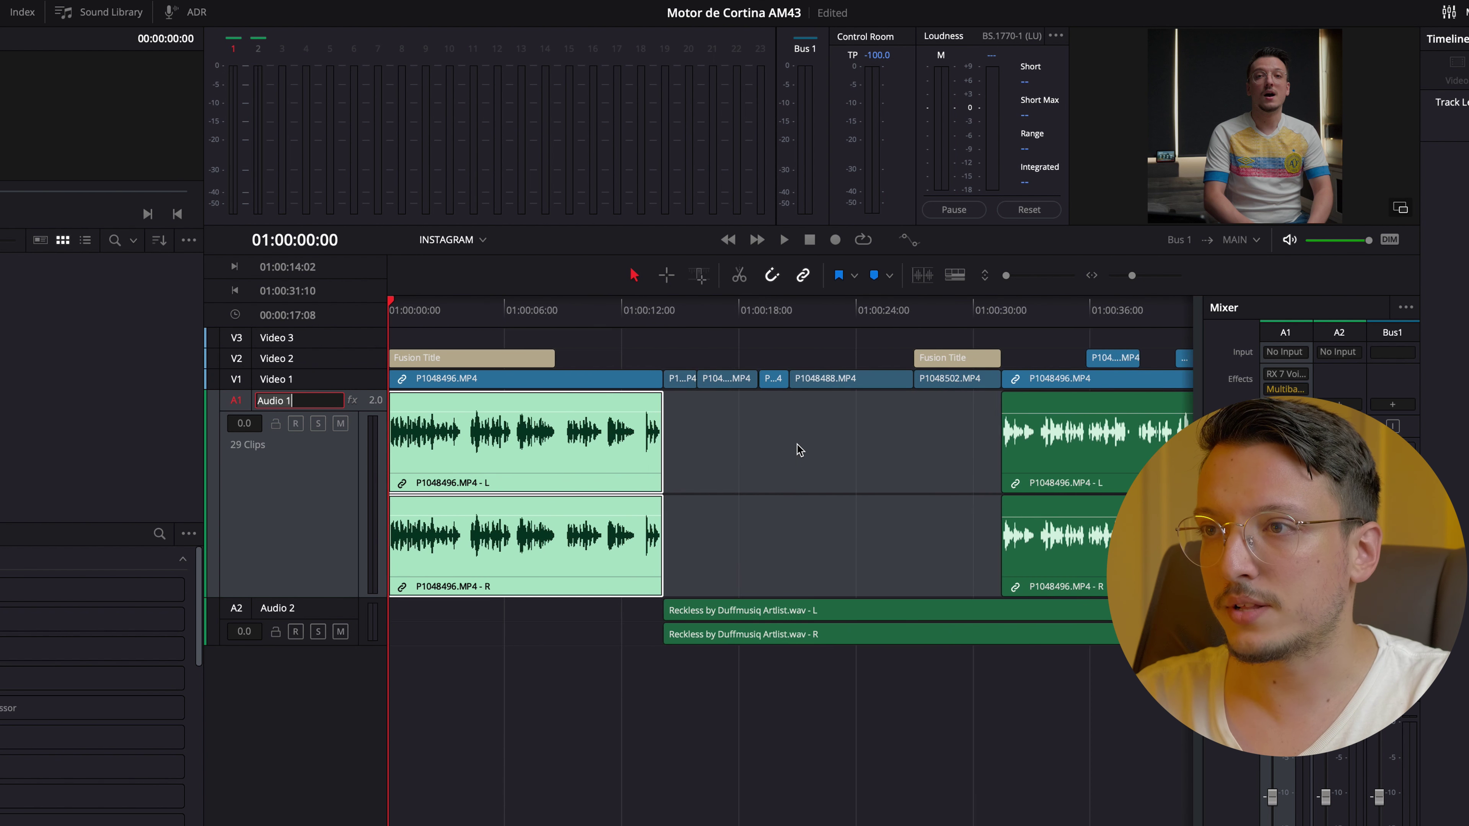
key(Return)
click(660, 310)
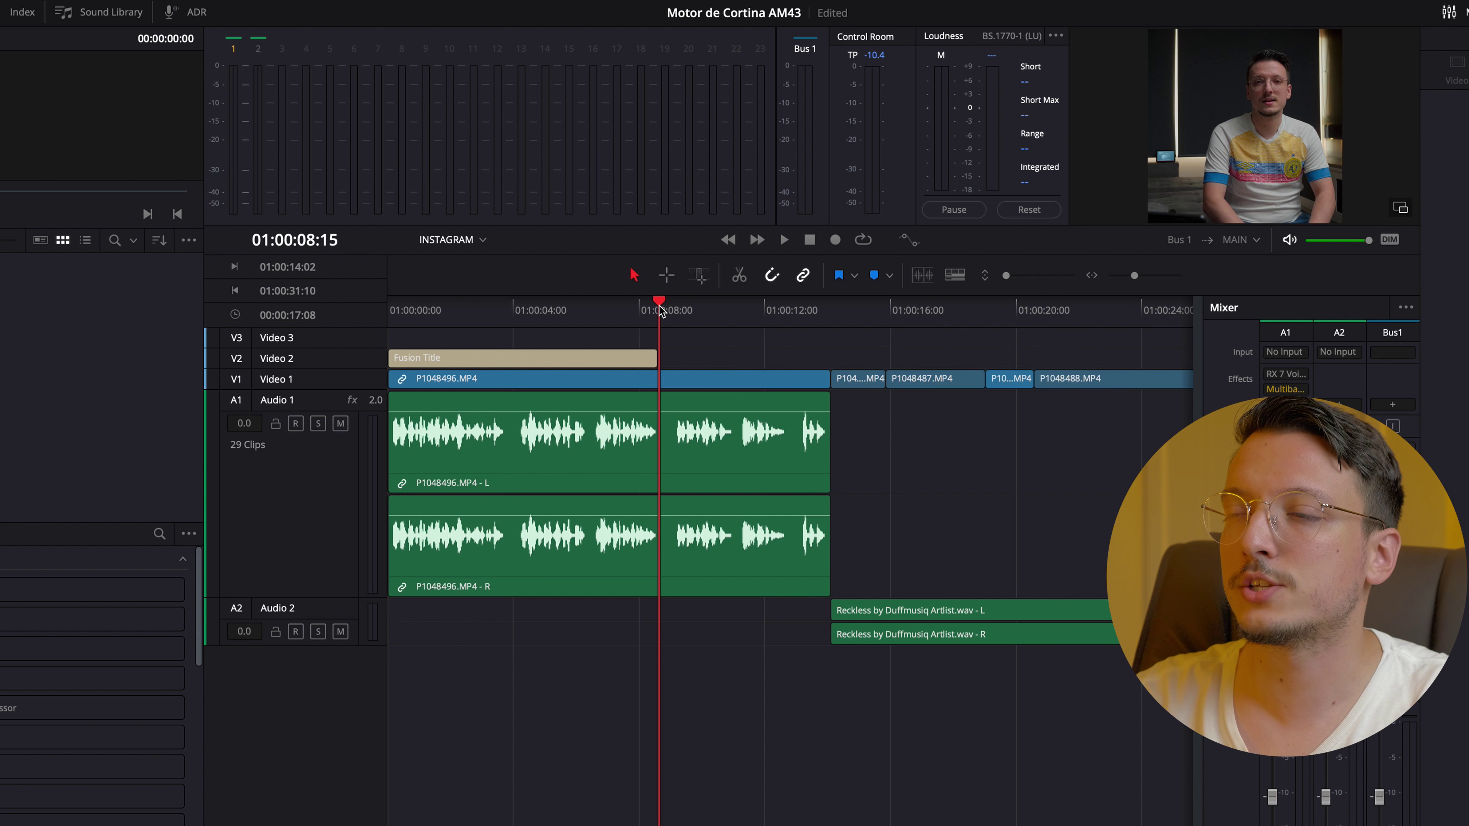
Step: Play the pause from 01:00:08:15 repeatedly to listen to the background noise between the phrases
key(space)
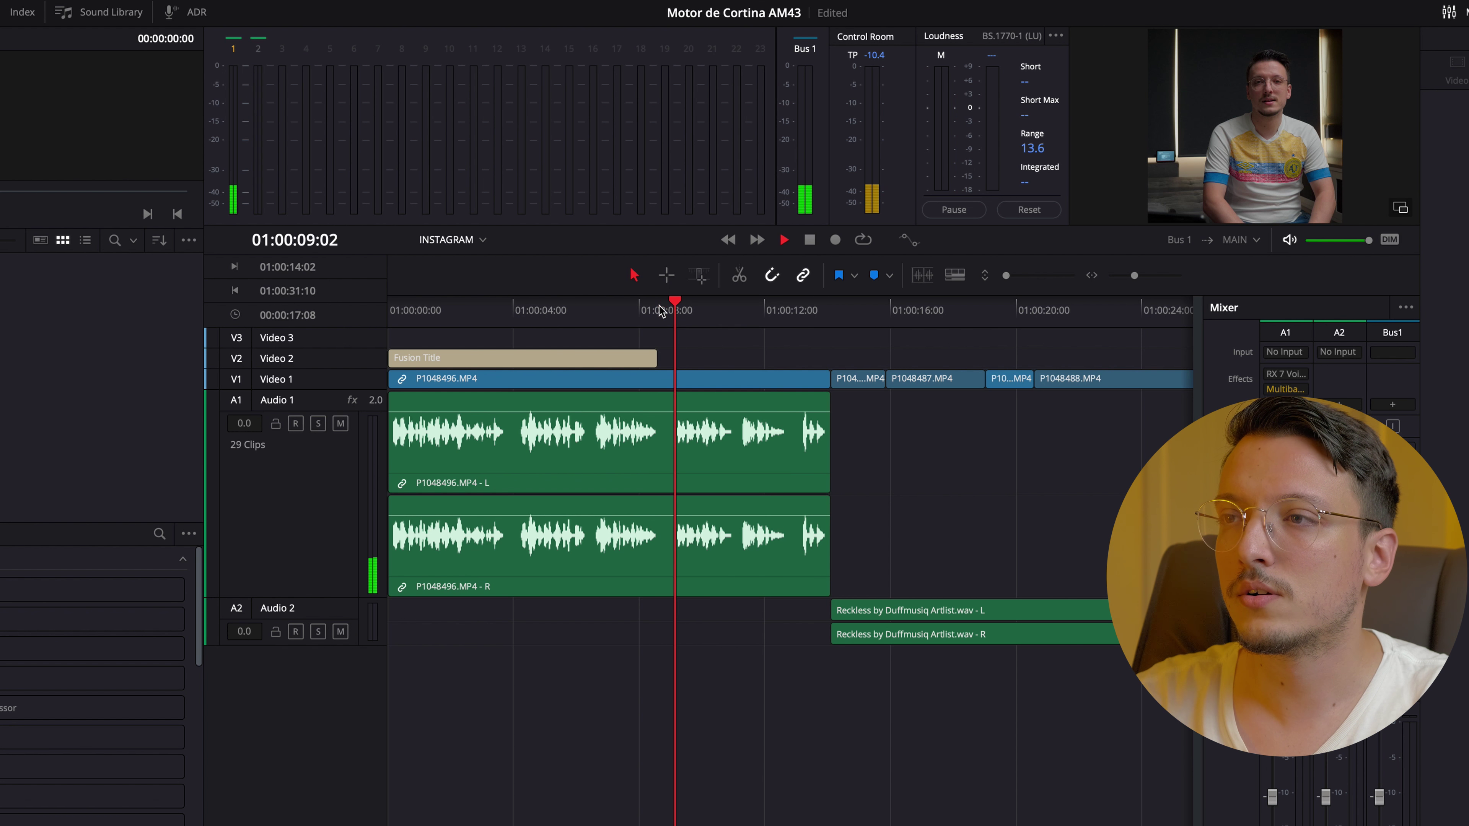
click(661, 310)
click(661, 310)
key(space)
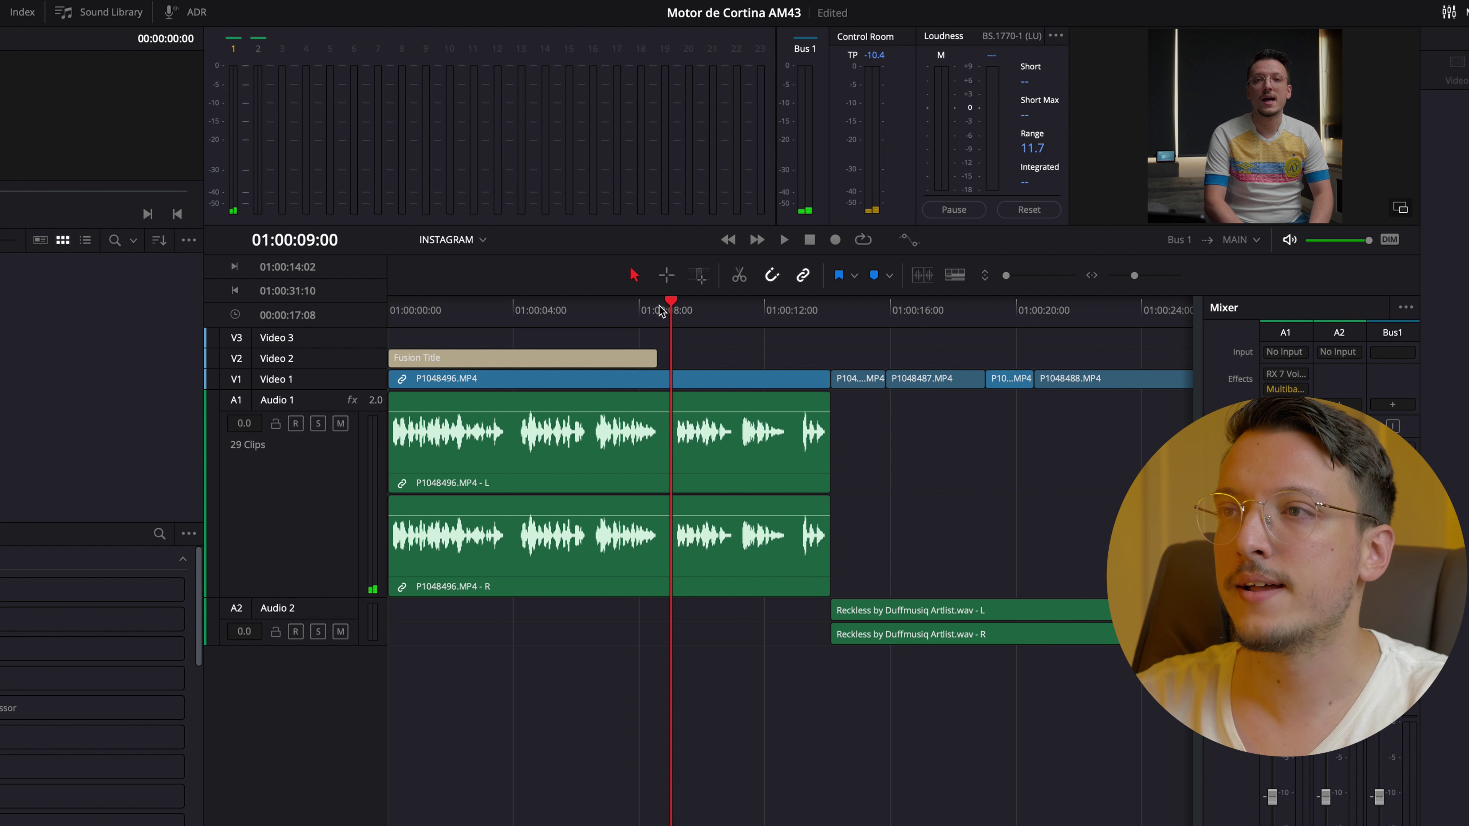
key(j)
key(l)
key(k)
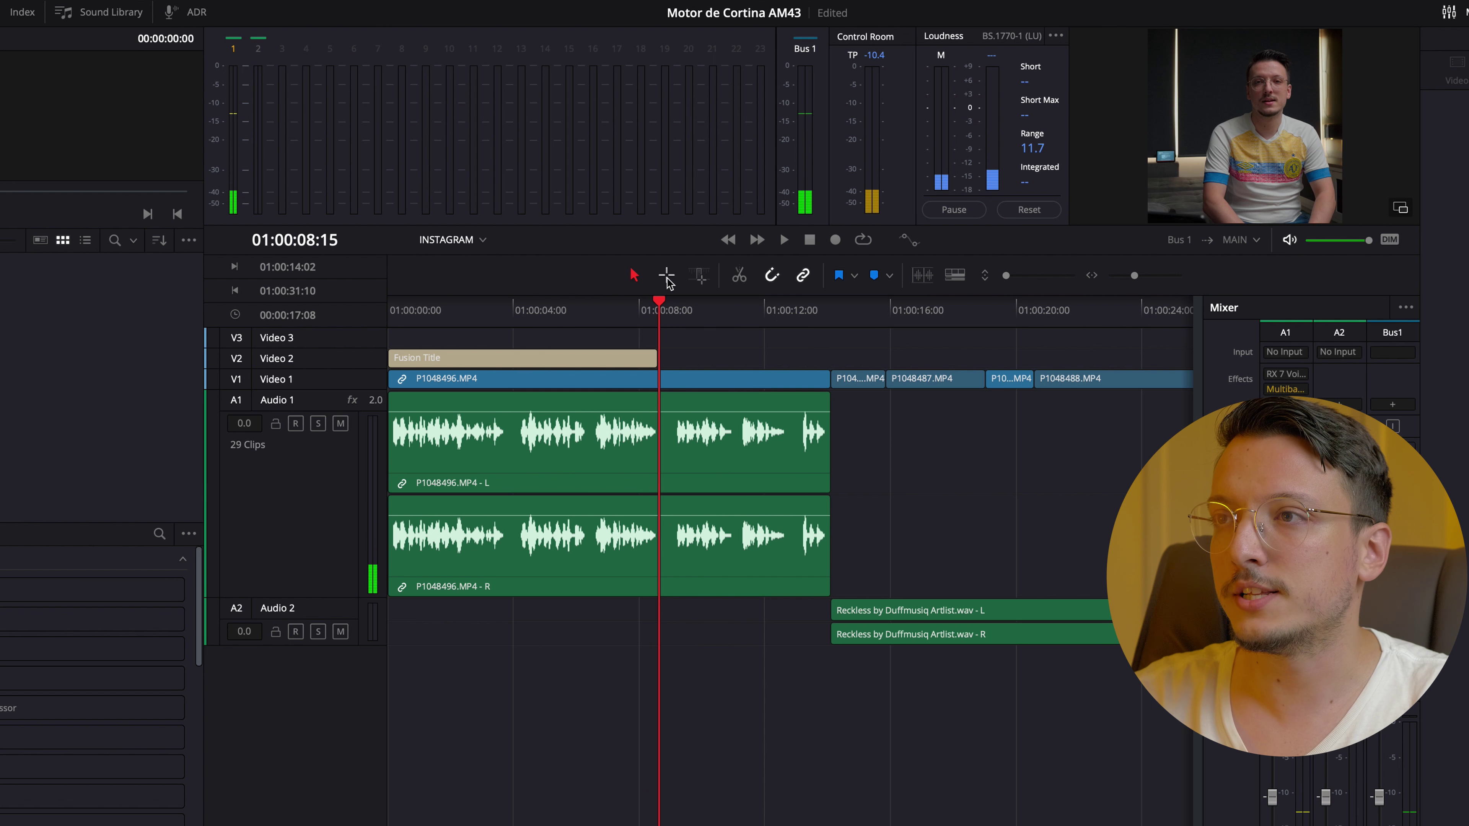
Step: Select the speech-free range from 01:00:08:11 to 01:00:09:04 in the first Audio 1 clip with the range selection tool
click(701, 278)
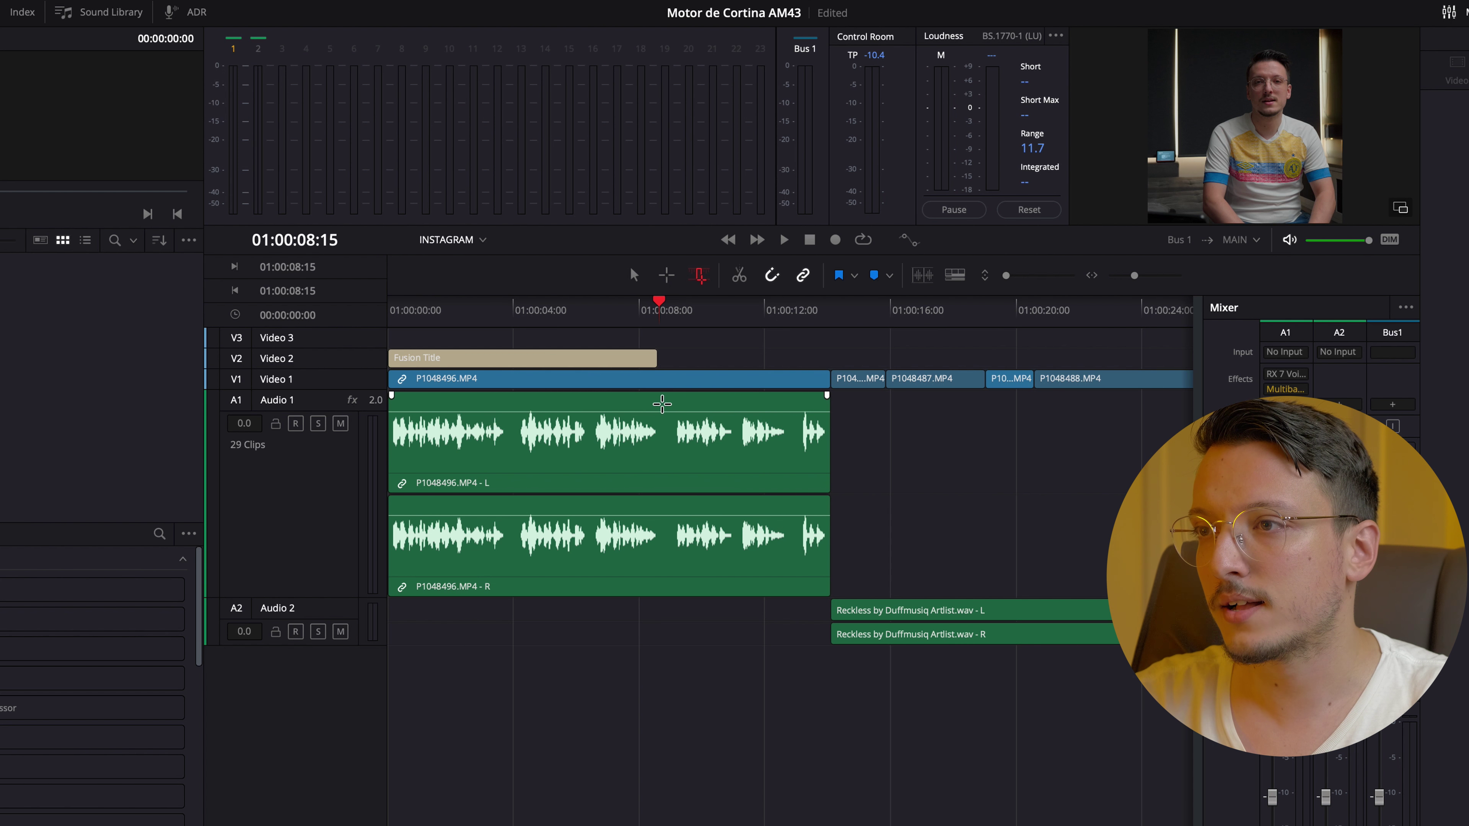
click(669, 419)
drag(658, 398, 673, 410)
scroll(674, 410, up, 4)
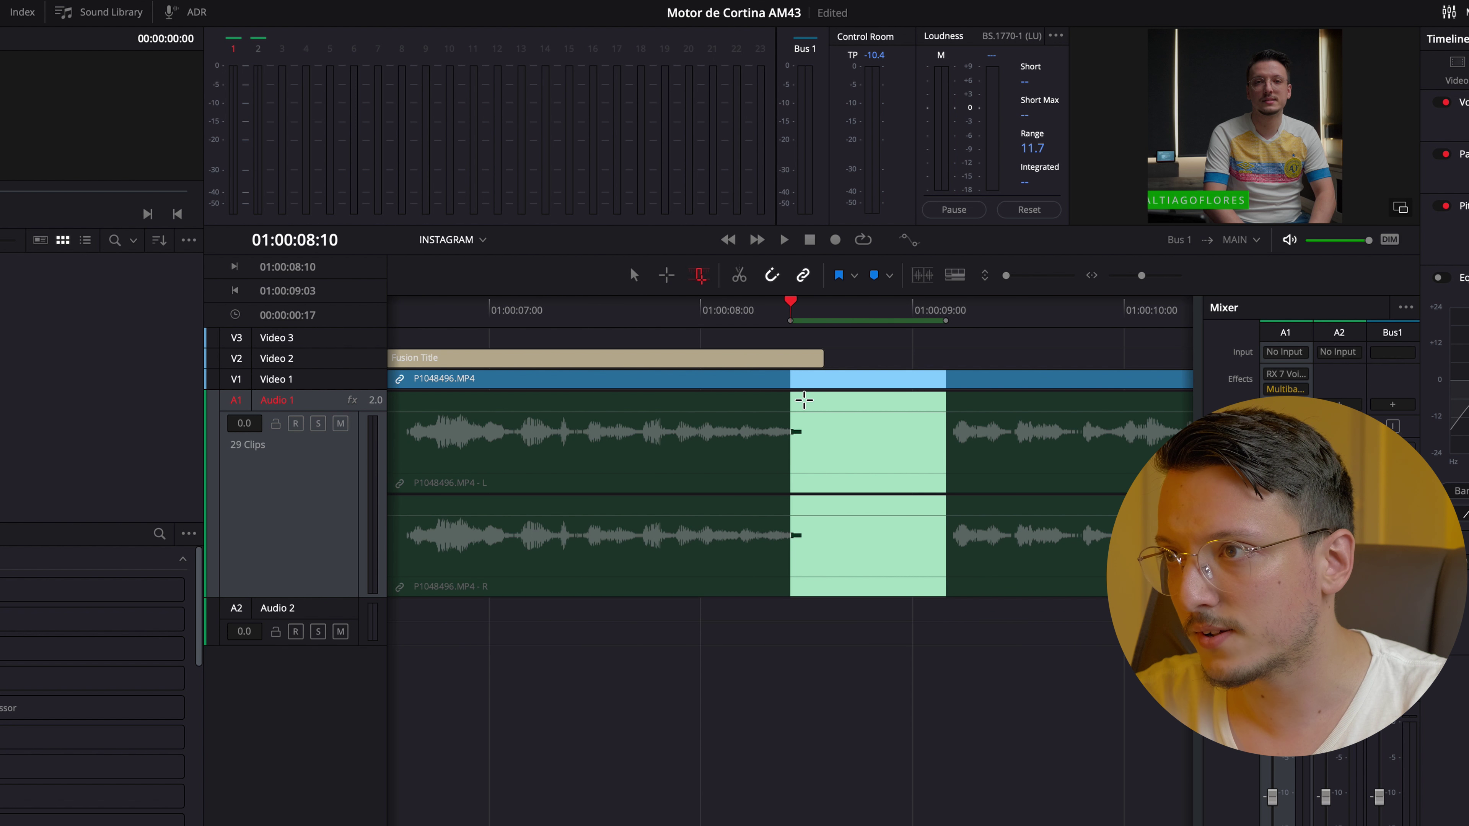
drag(850, 434, 949, 458)
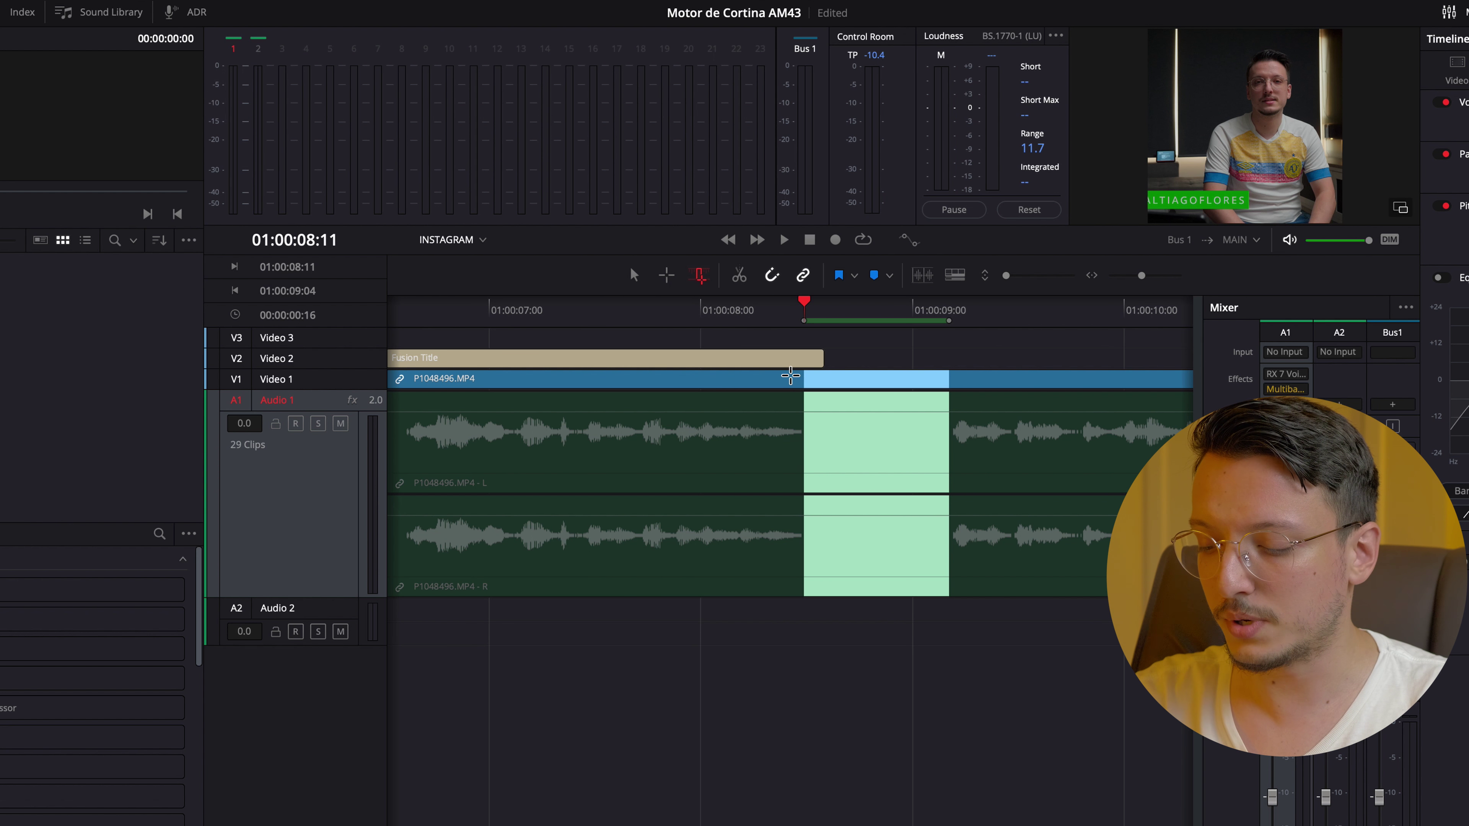
Step: Play the selected speech-free range in a loop to listen to its background noise
key(space)
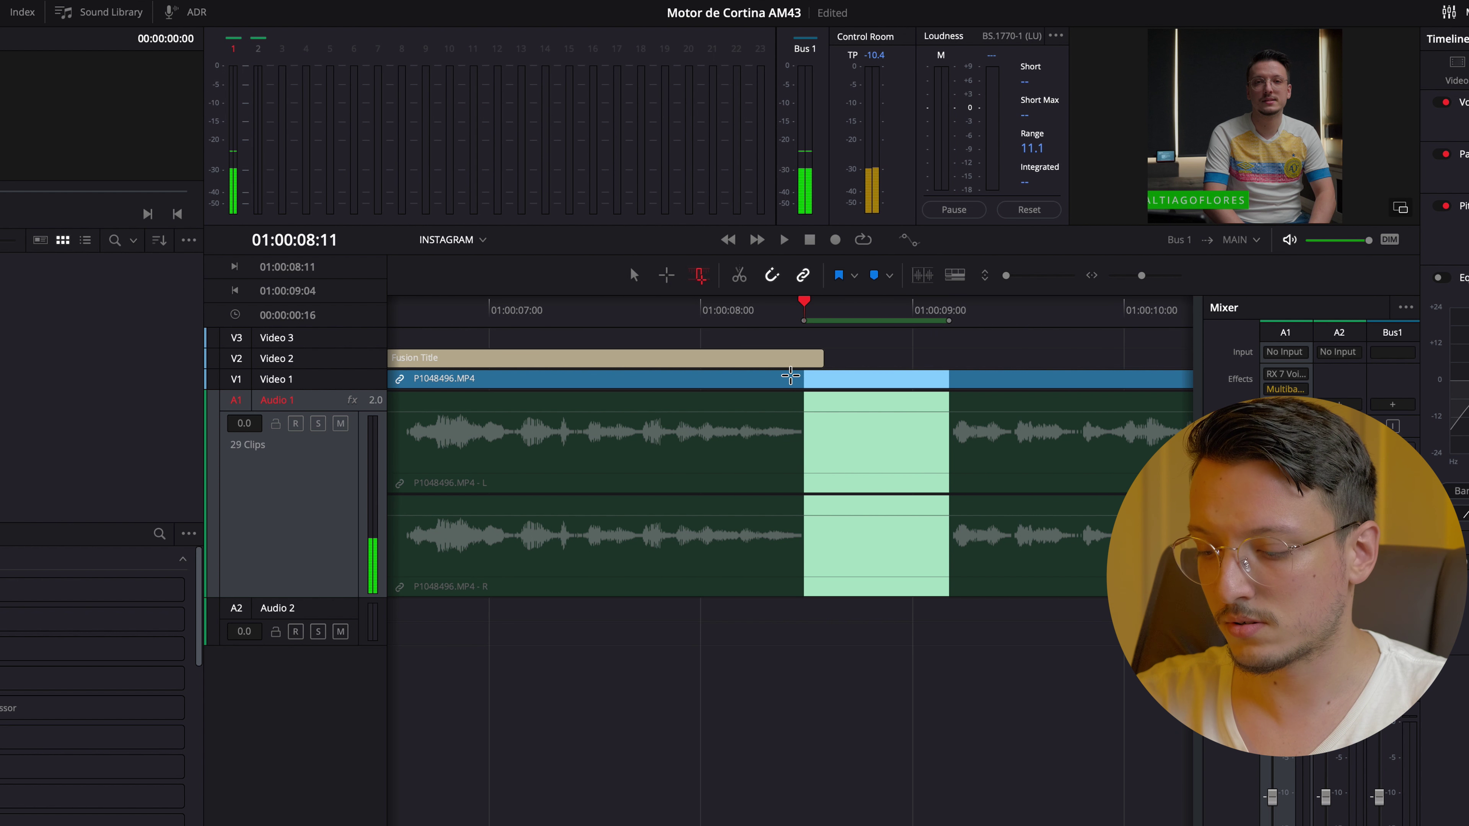
key(space)
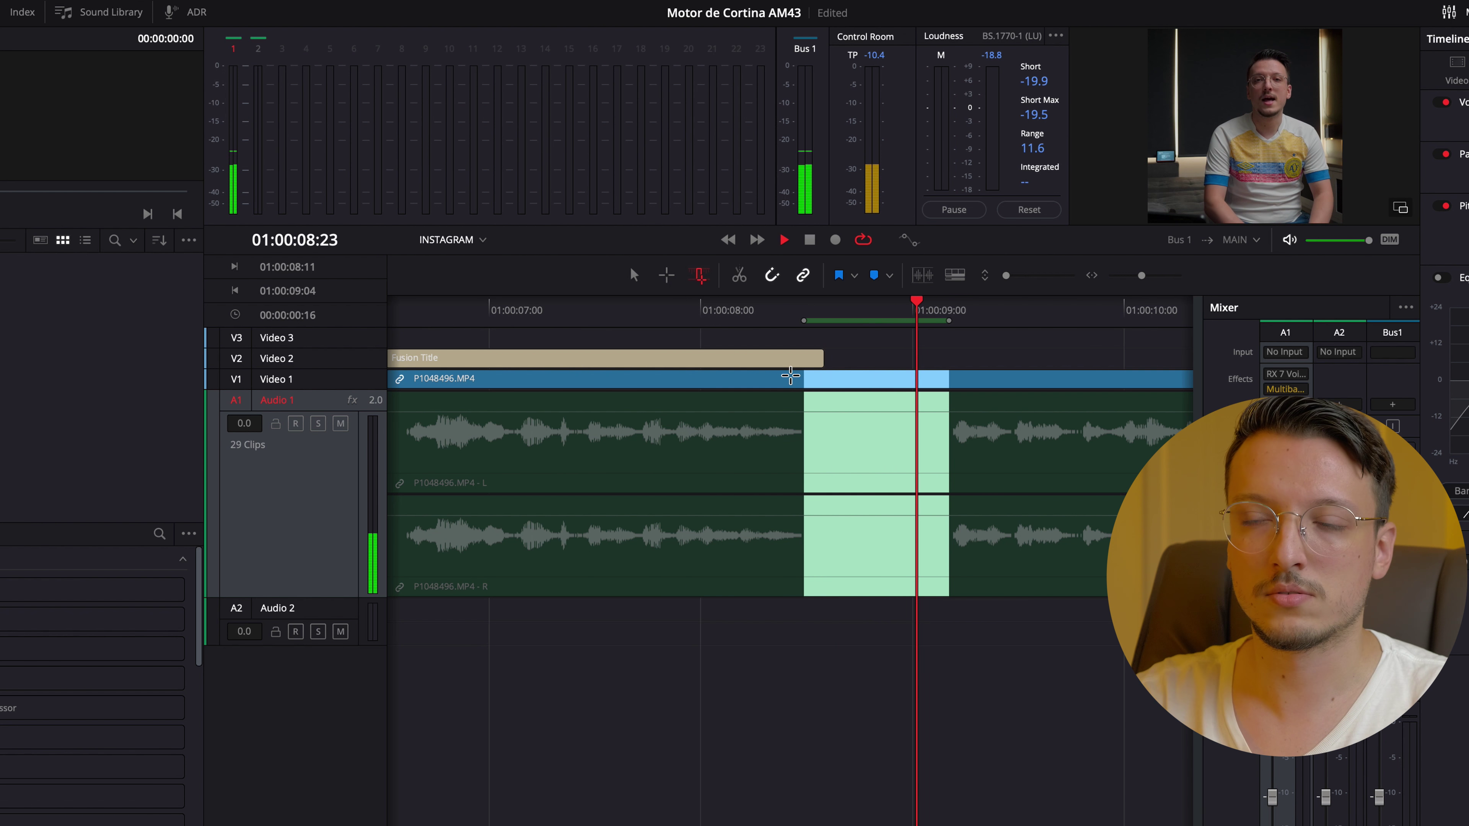
key(space)
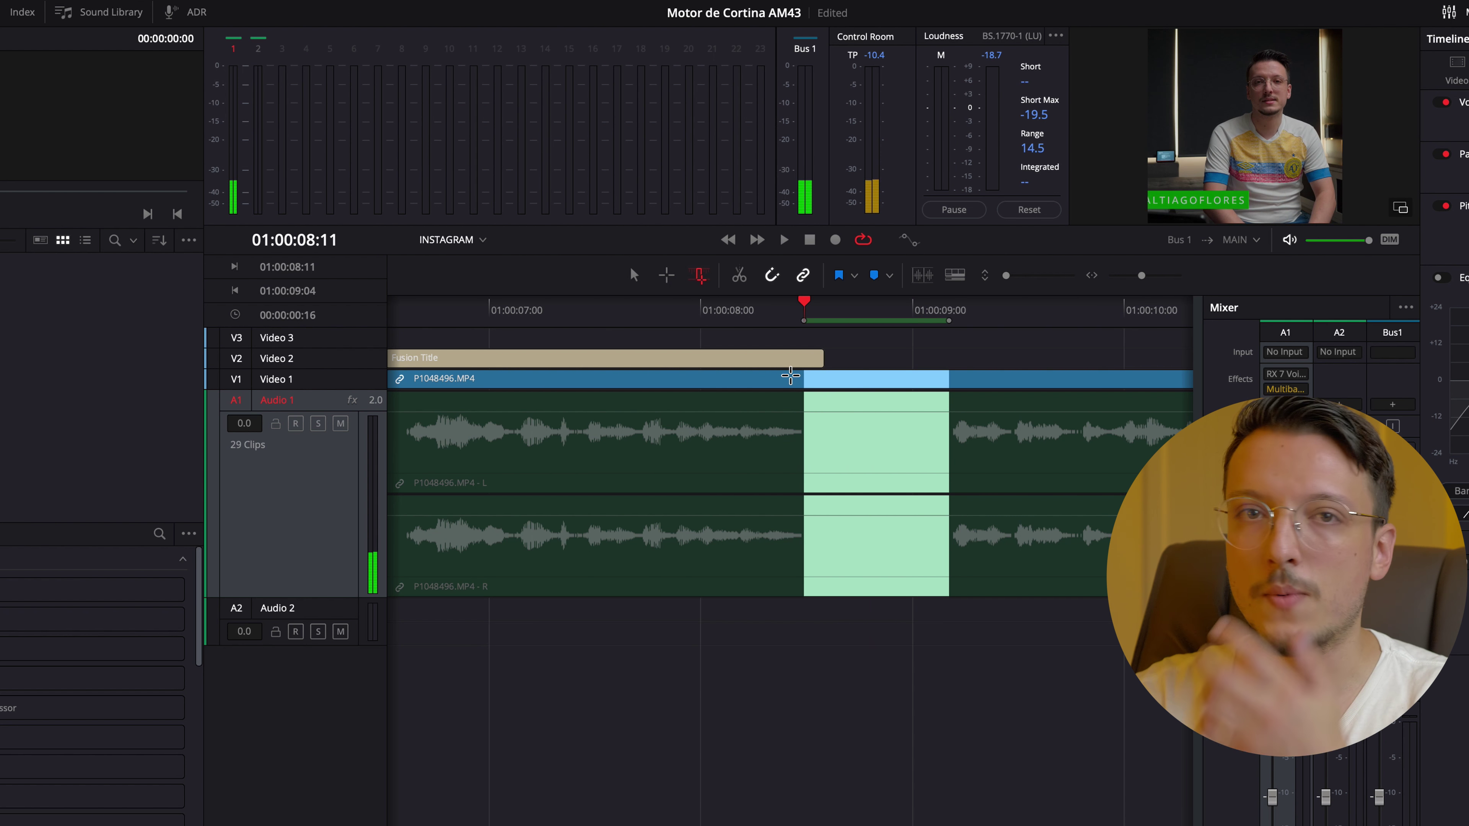
mouse_move(1282, 374)
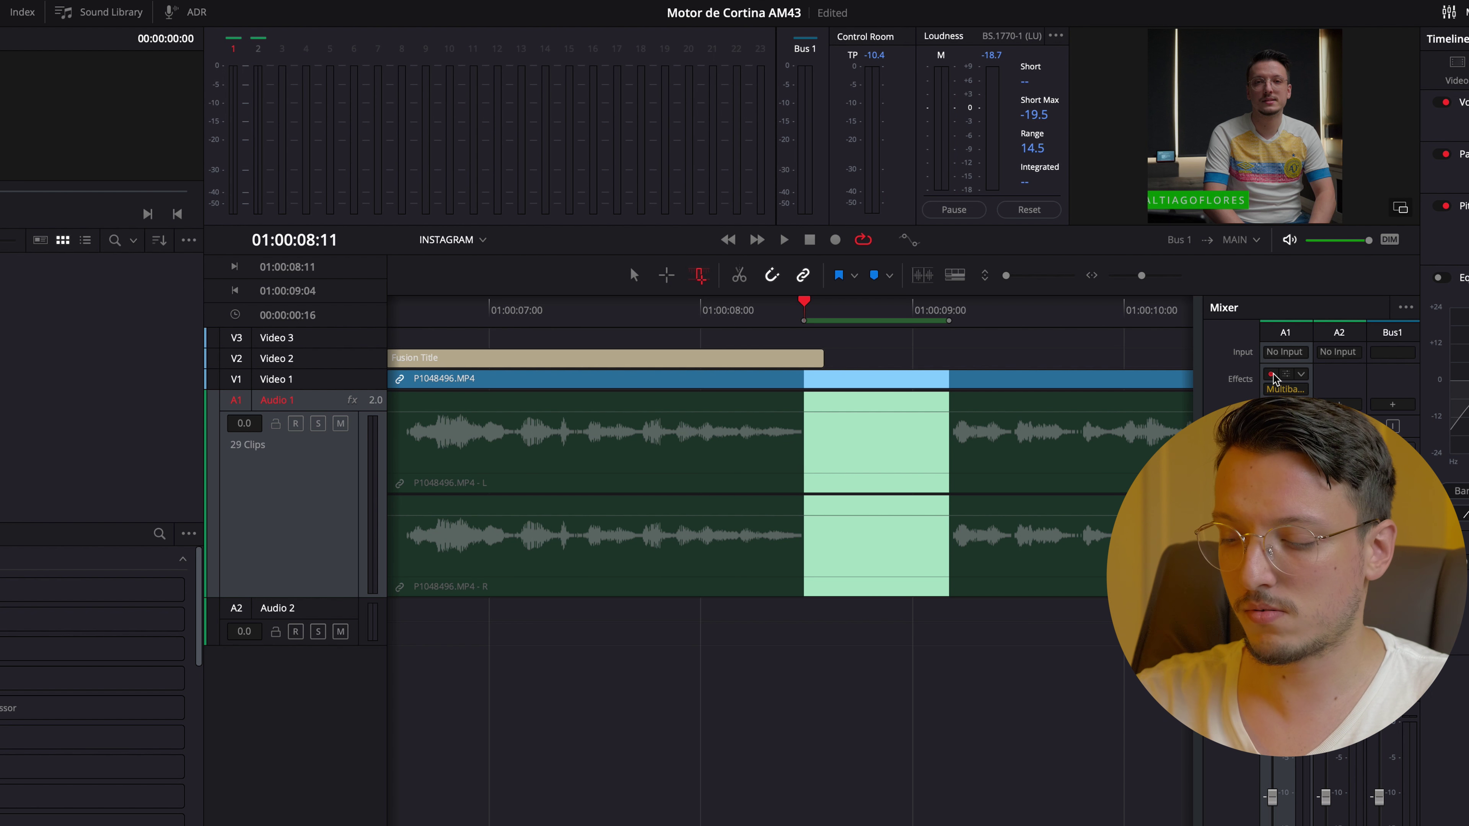
key(space)
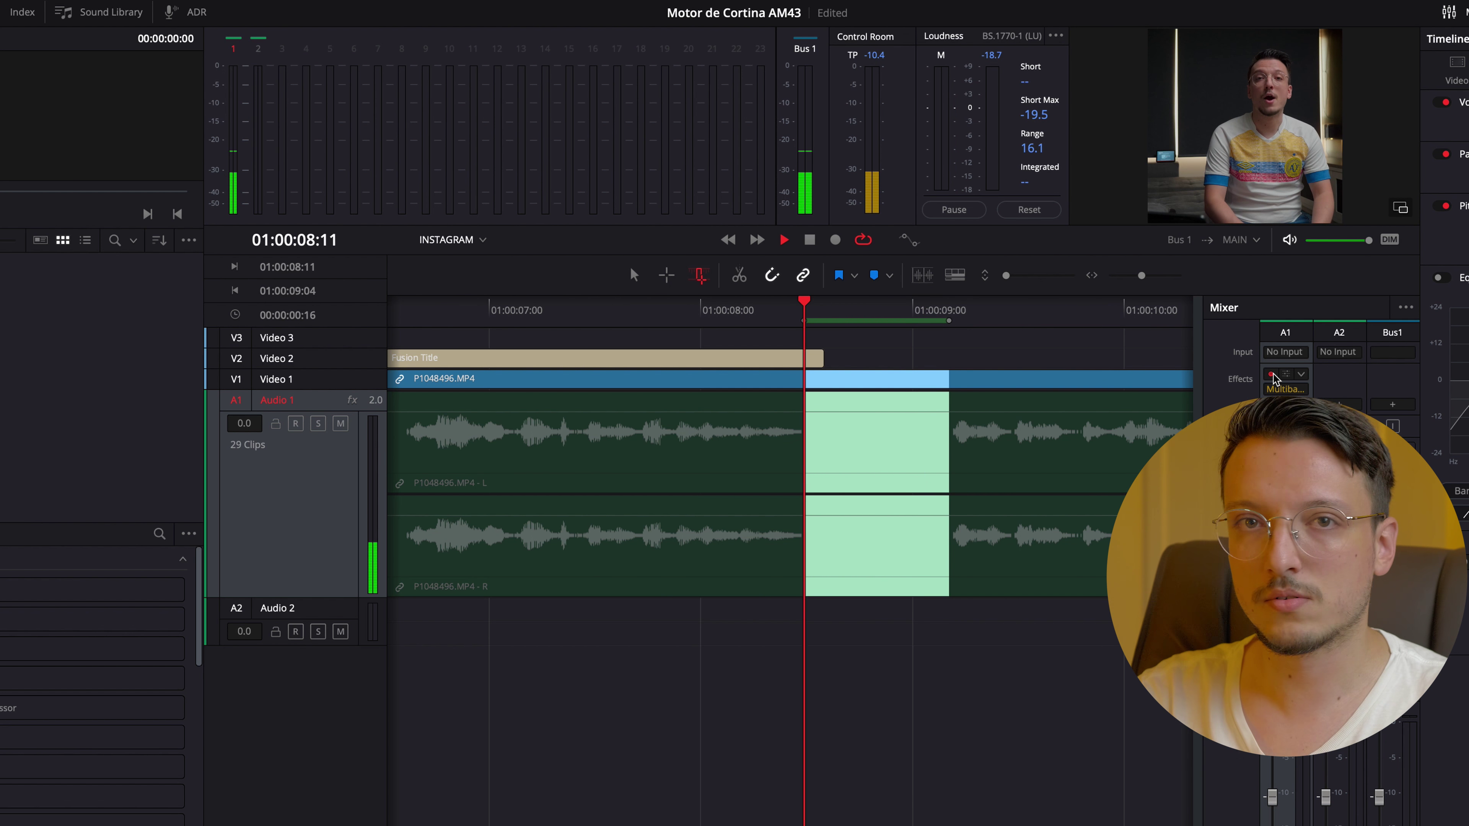
key(space)
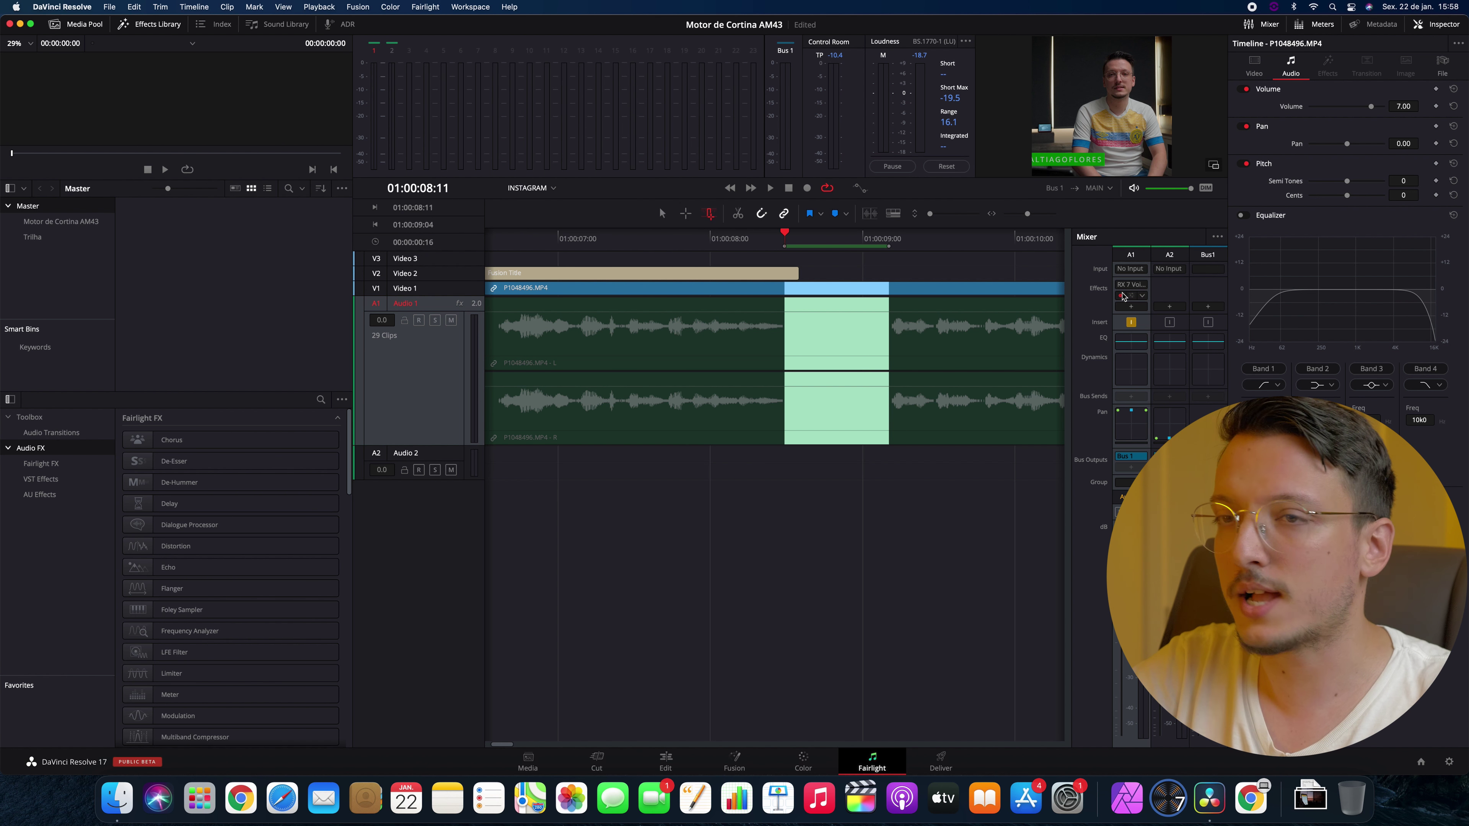
Step: Add the RX 7 Voice De-noise VST effect to the Audio 1 channel in the Mixer and move its window clear of the selected range
click(146, 26)
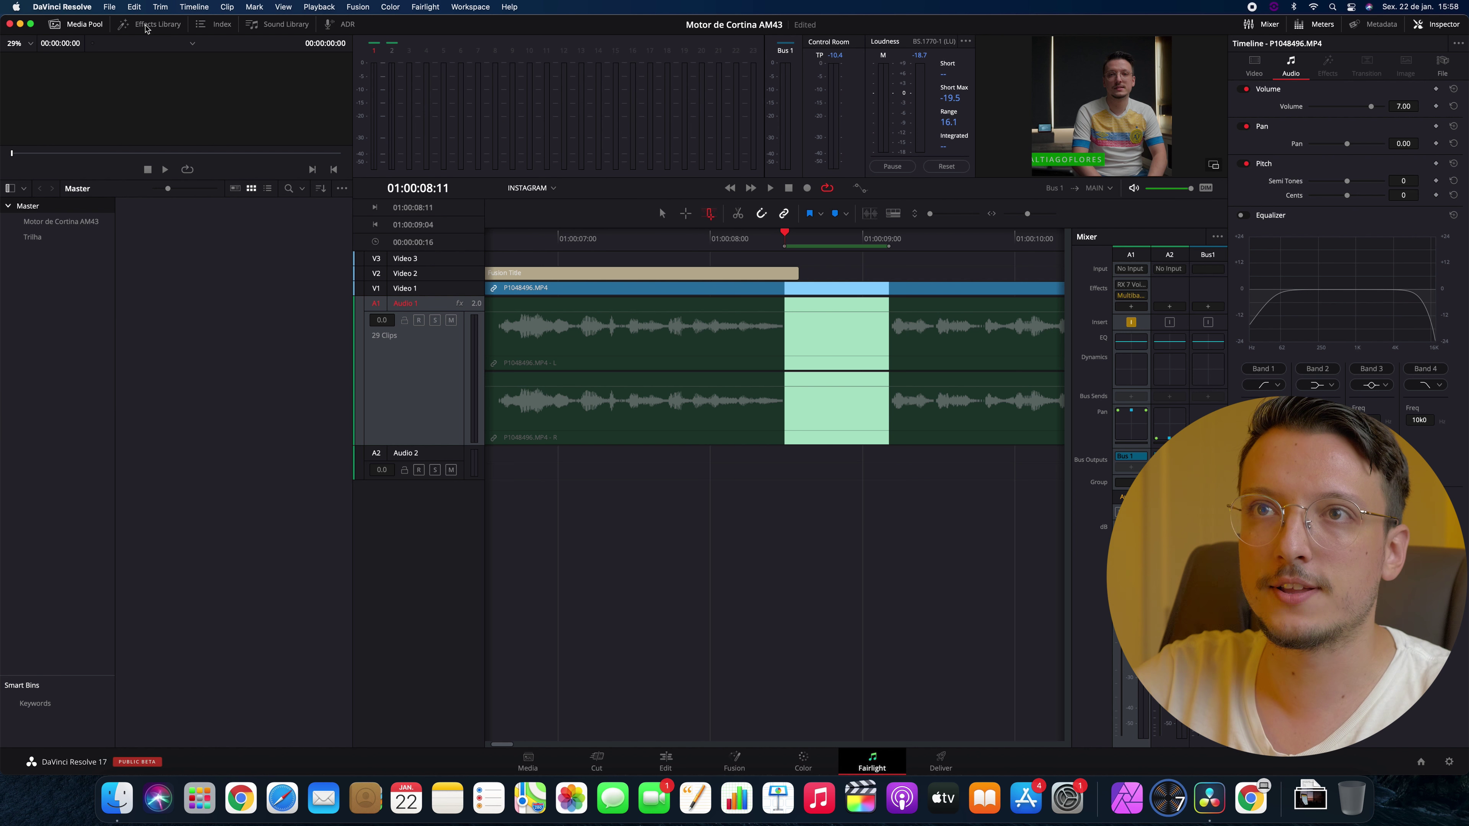
click(146, 25)
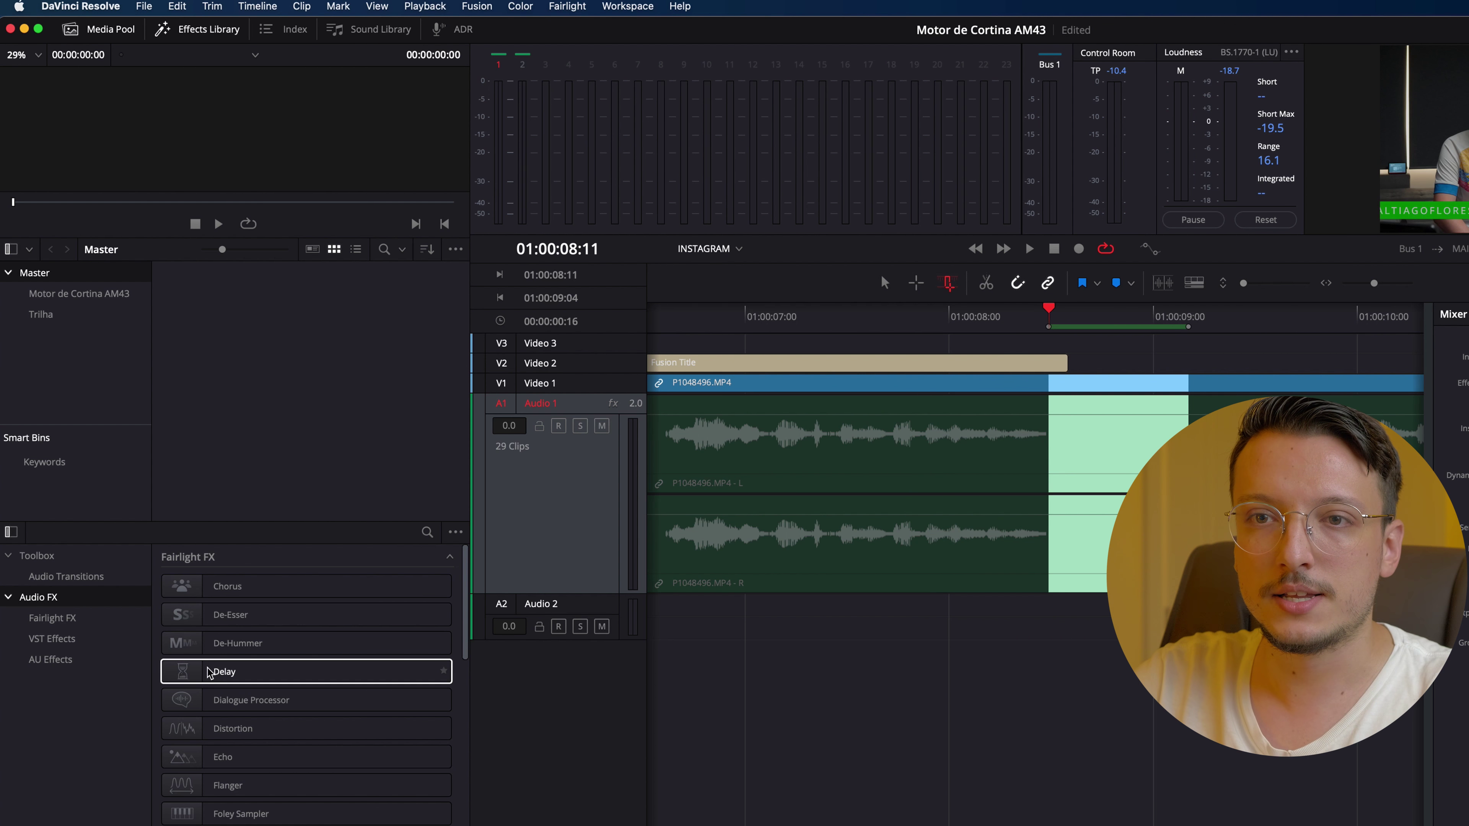
click(65, 640)
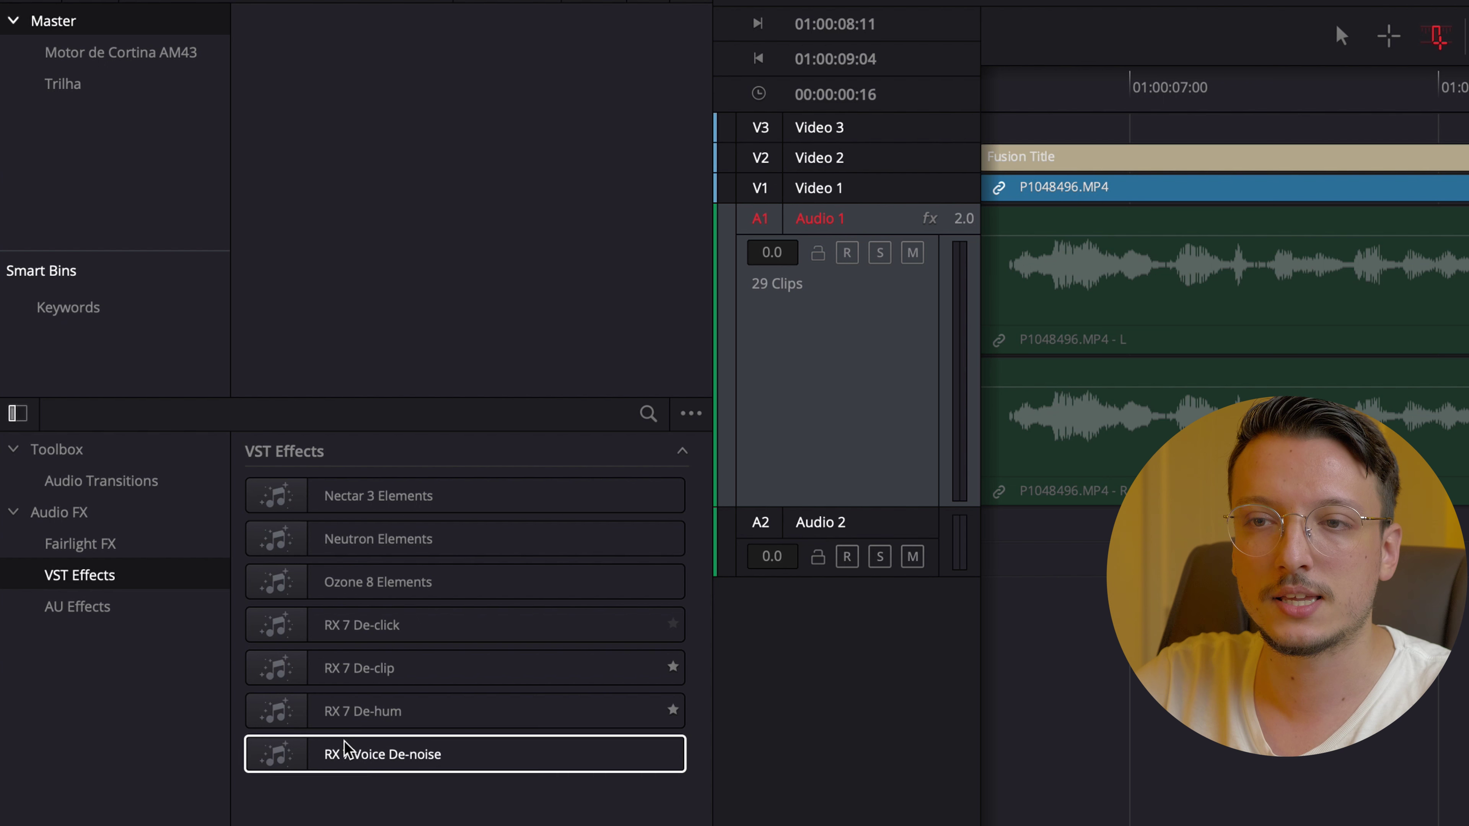
drag(282, 761, 1276, 342)
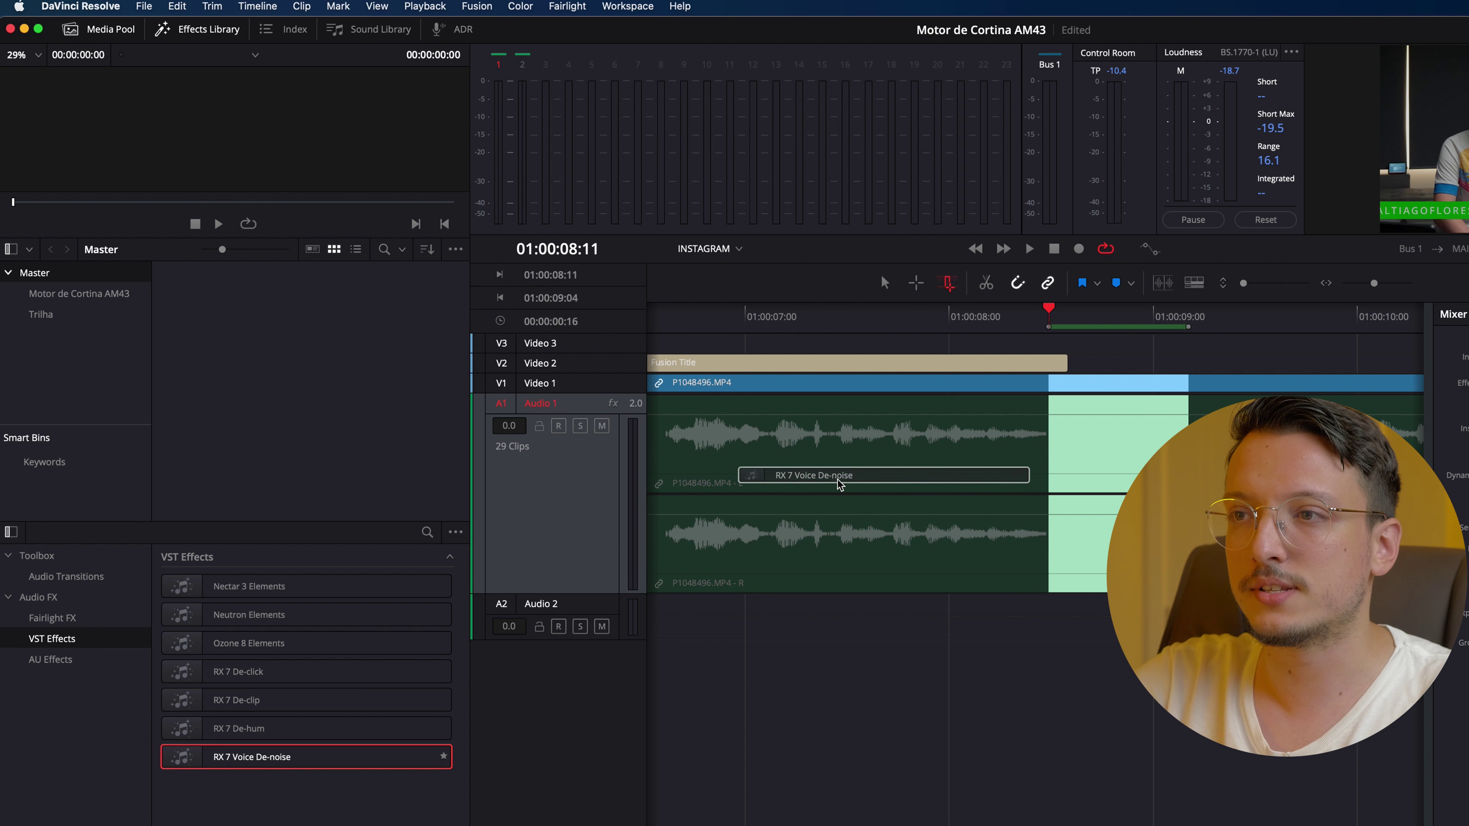
drag(840, 485, 878, 463)
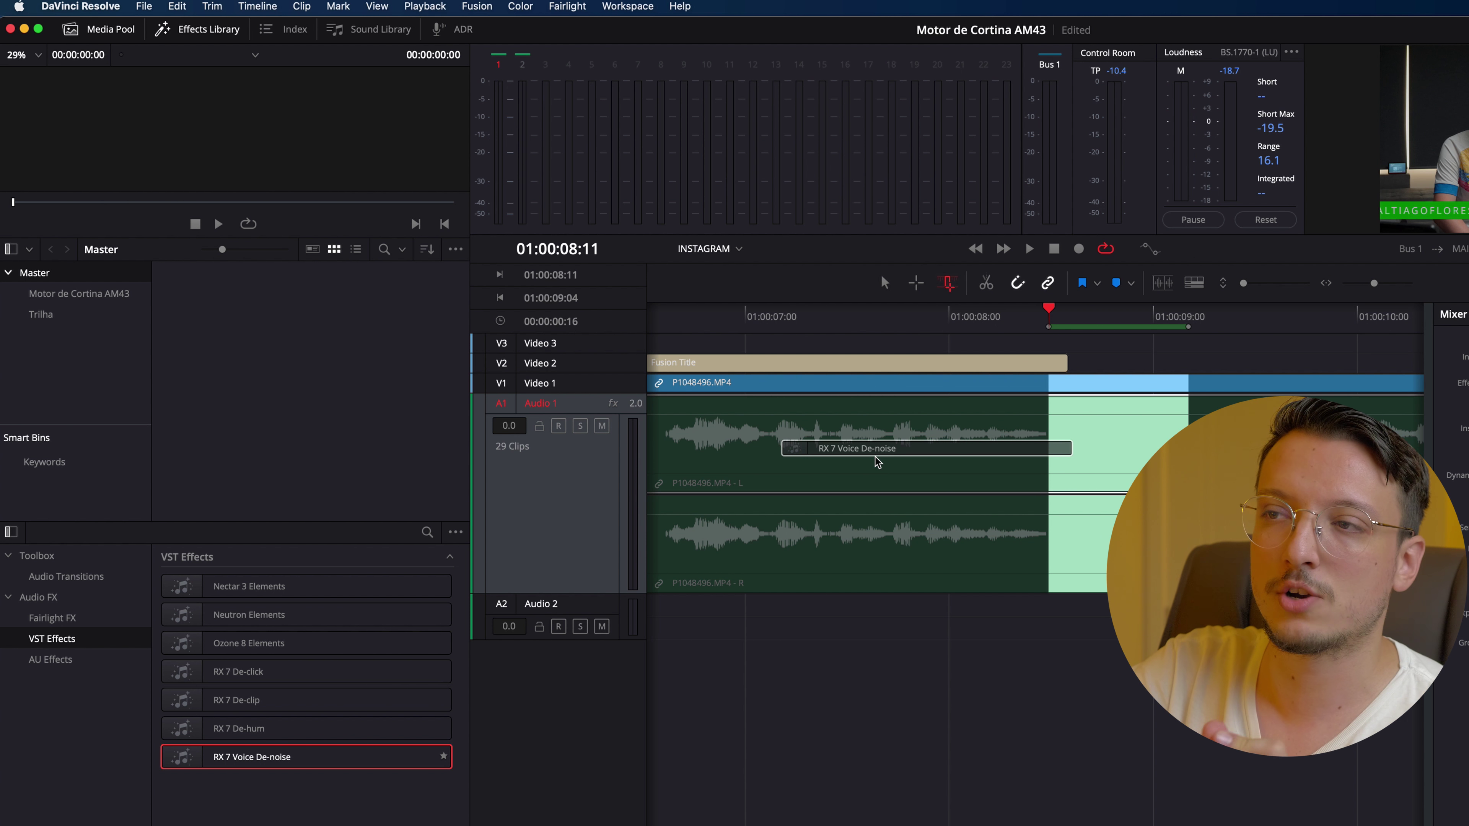
drag(878, 463, 1468, 387)
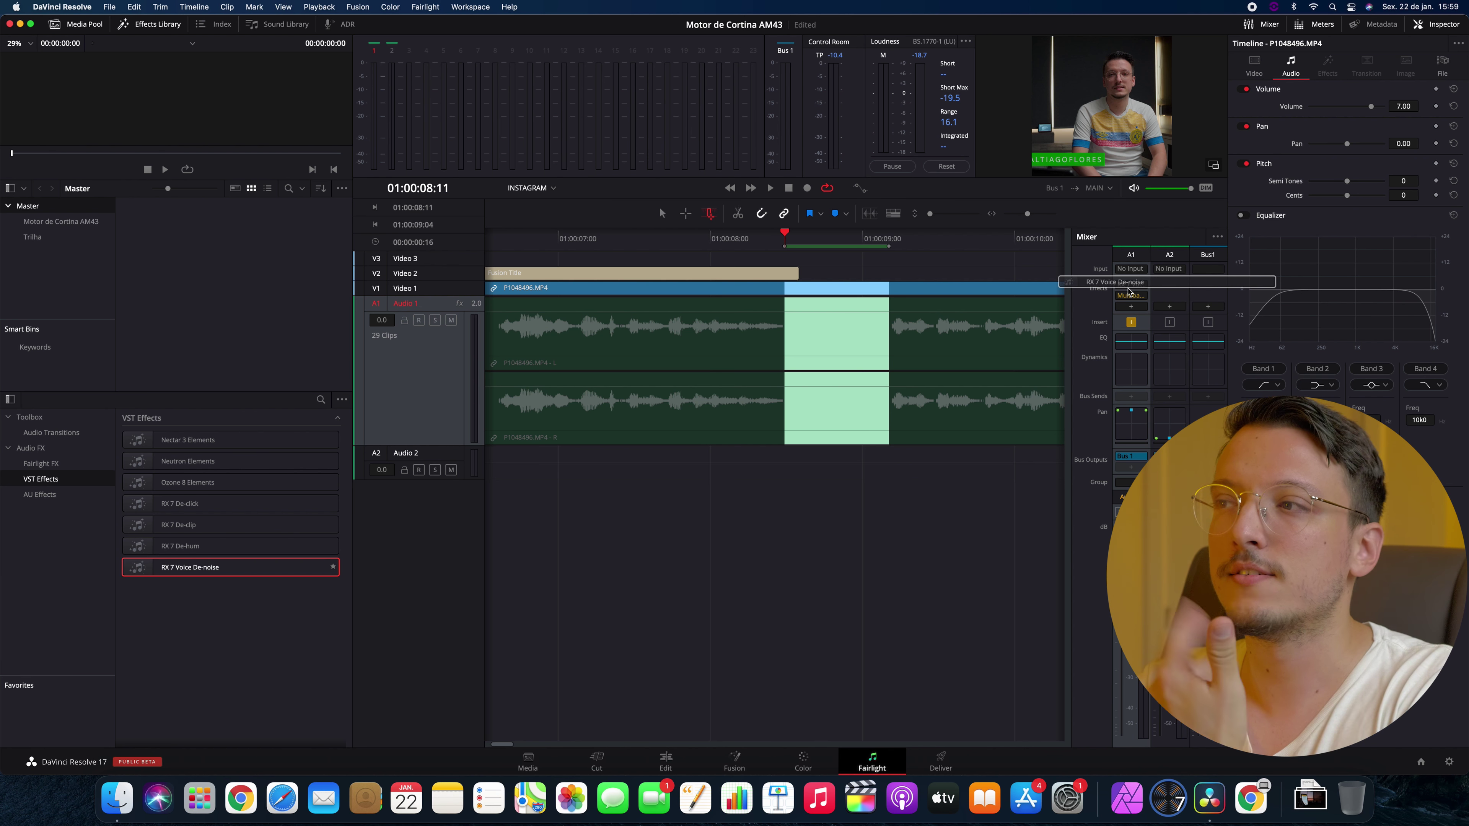
drag(1129, 292, 1124, 320)
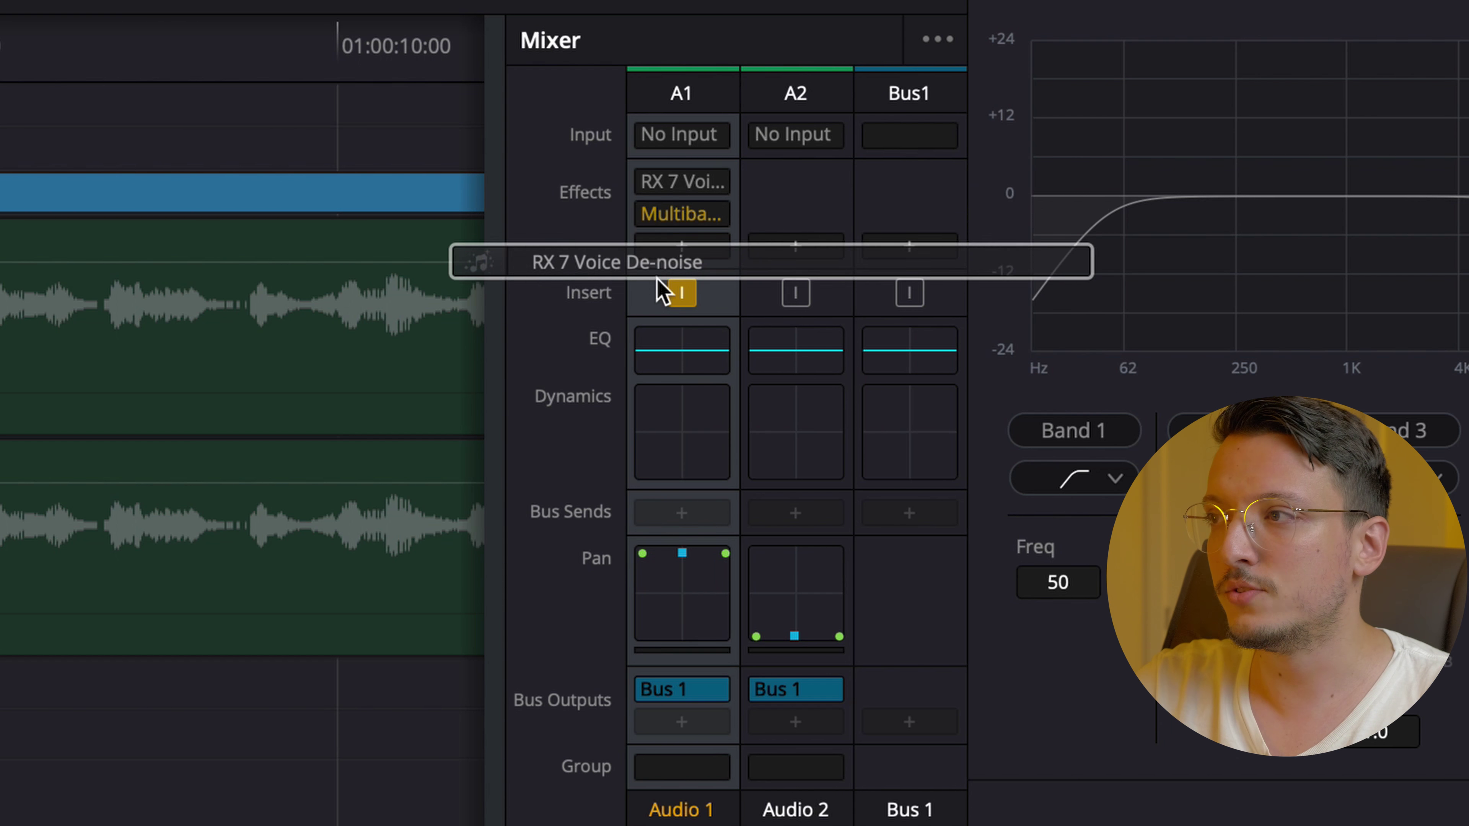
drag(659, 292, 683, 186)
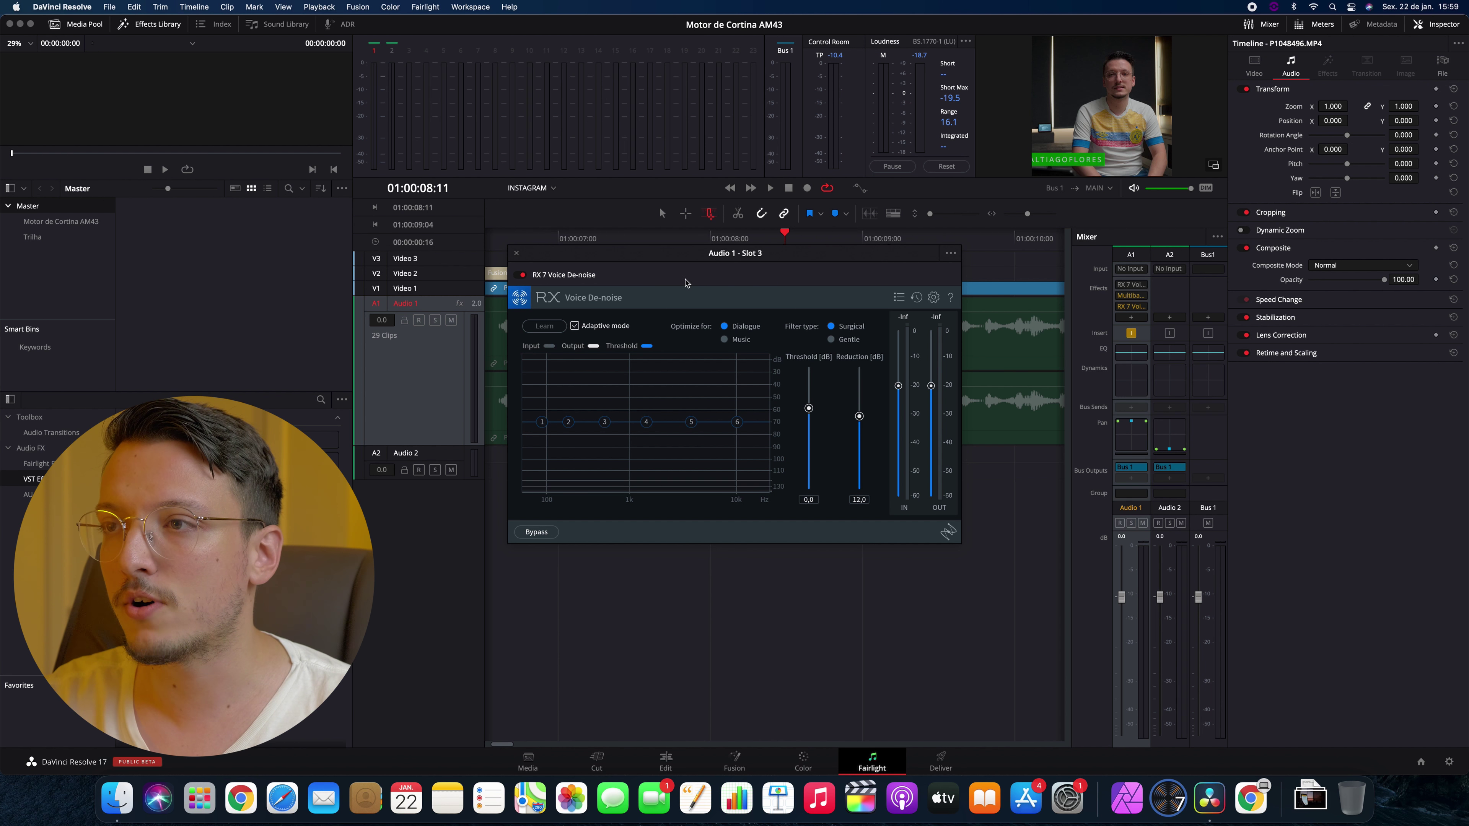
drag(769, 253, 861, 196)
drag(697, 204, 934, 259)
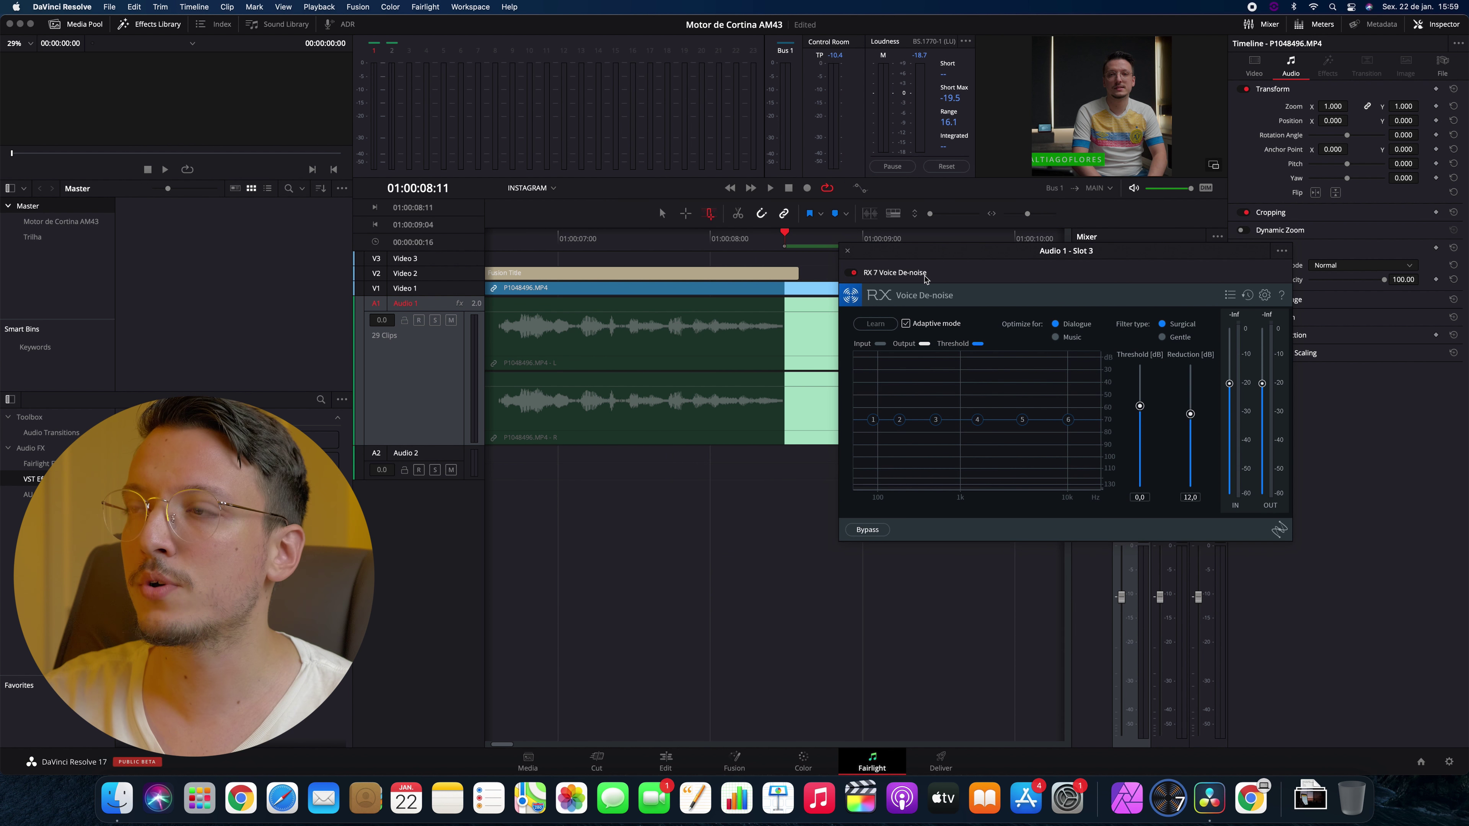
drag(1001, 272, 1113, 258)
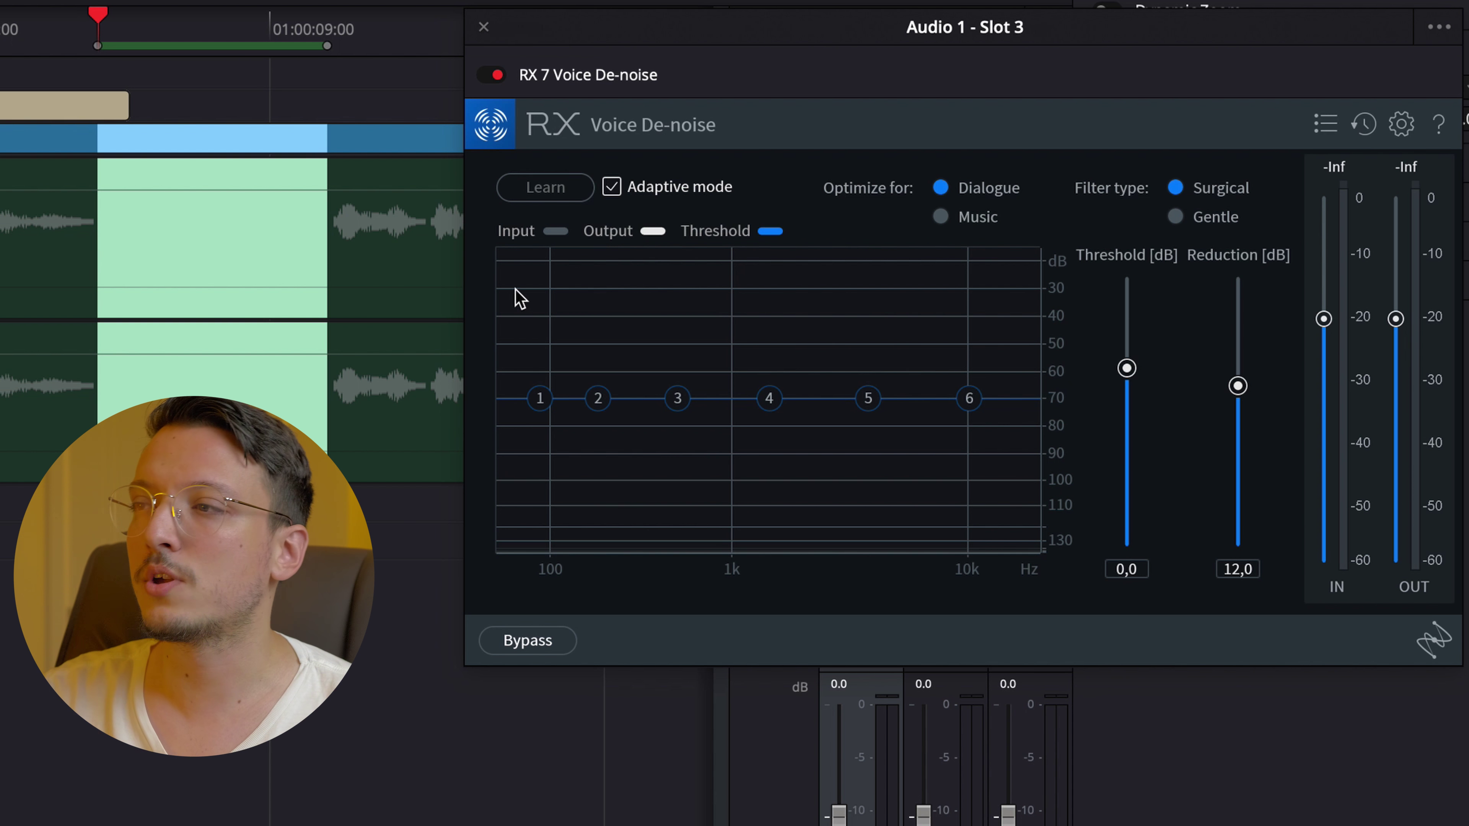
Step: Disable Adaptive mode in Voice De-noise and learn the noise profile while the speech-free range plays in a loop
click(611, 187)
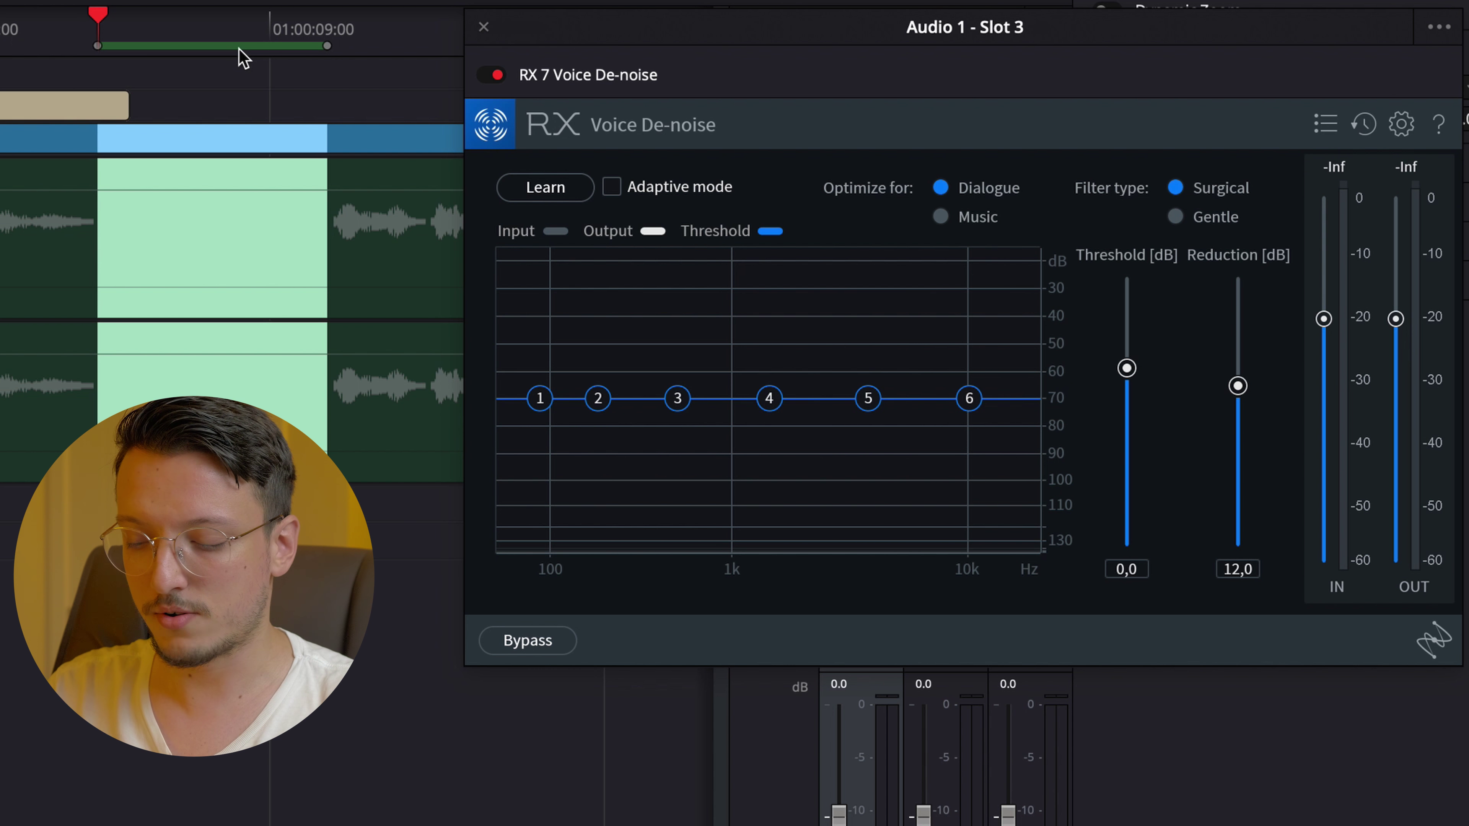
key(space)
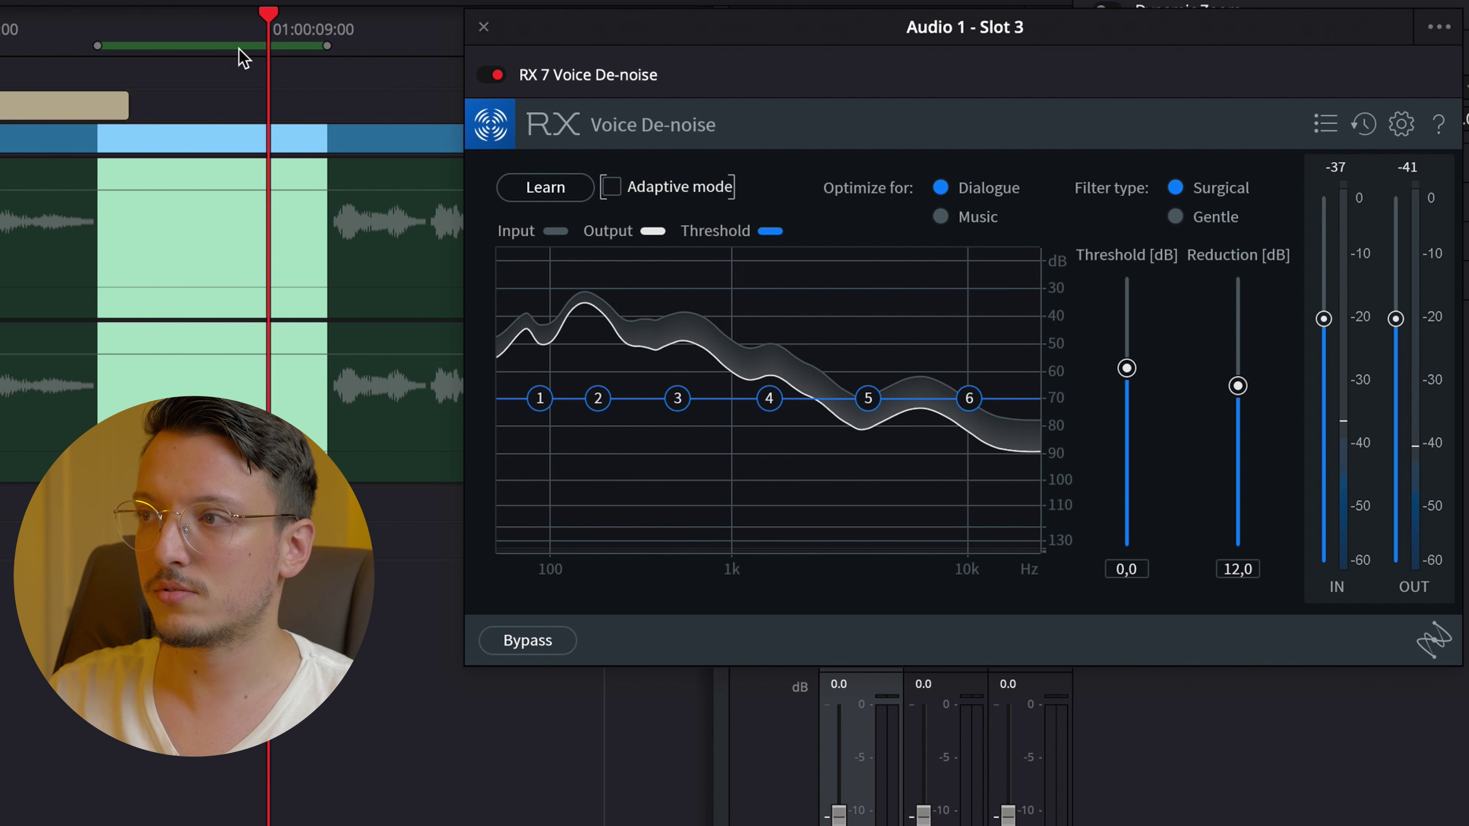
drag(682, 34, 638, 215)
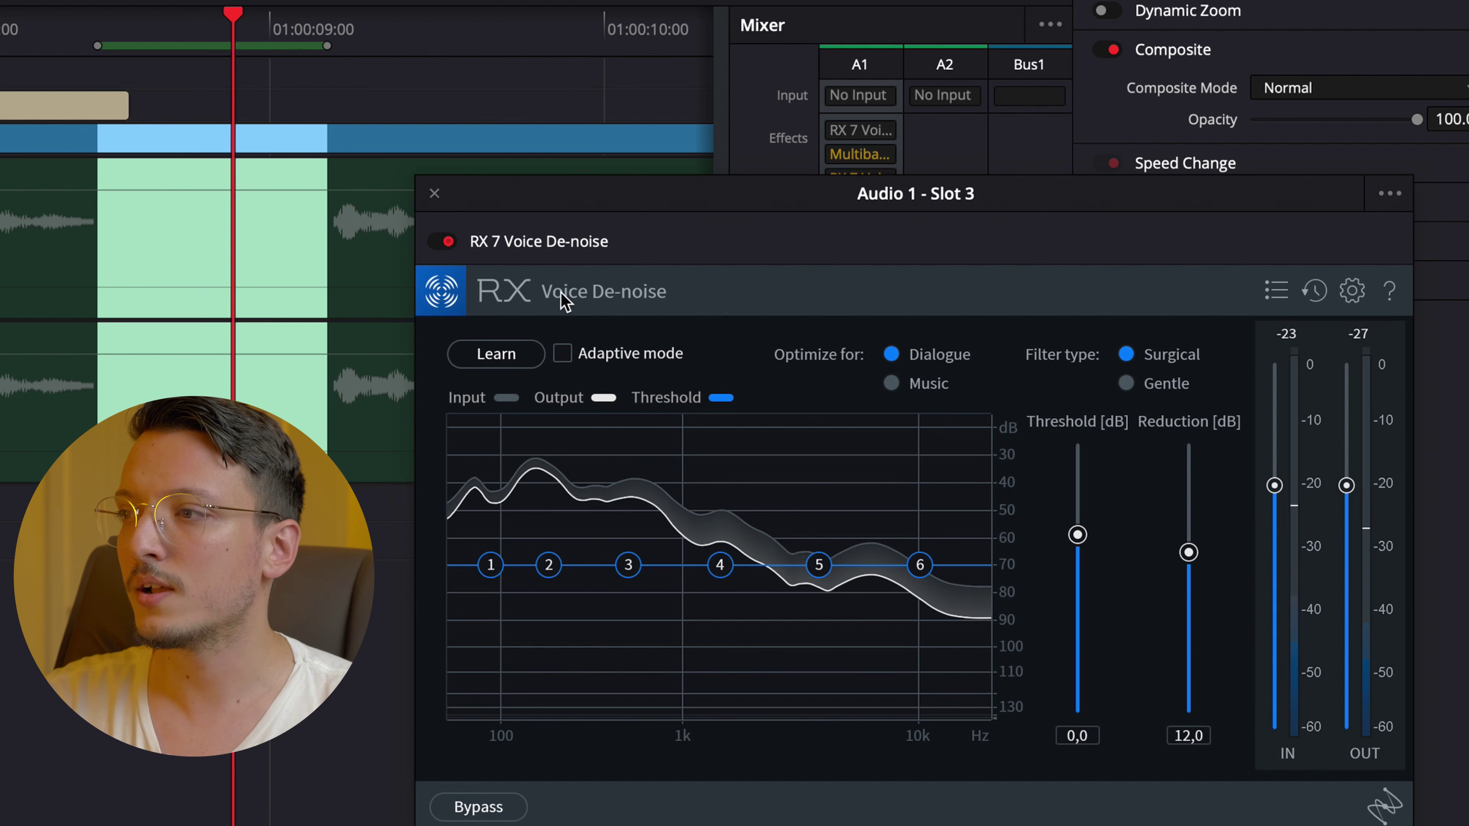
click(490, 356)
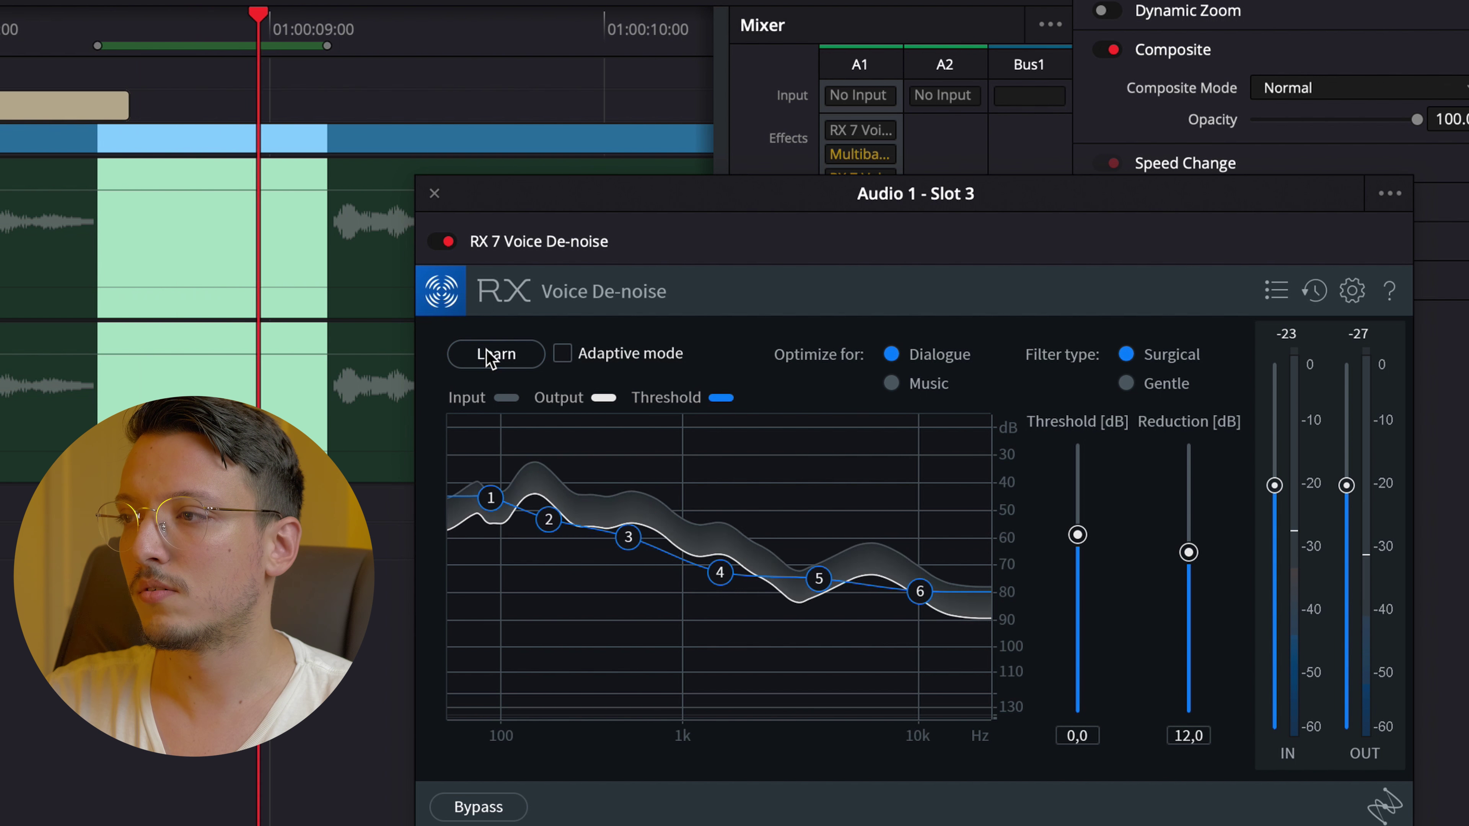
mouse_move(712, 571)
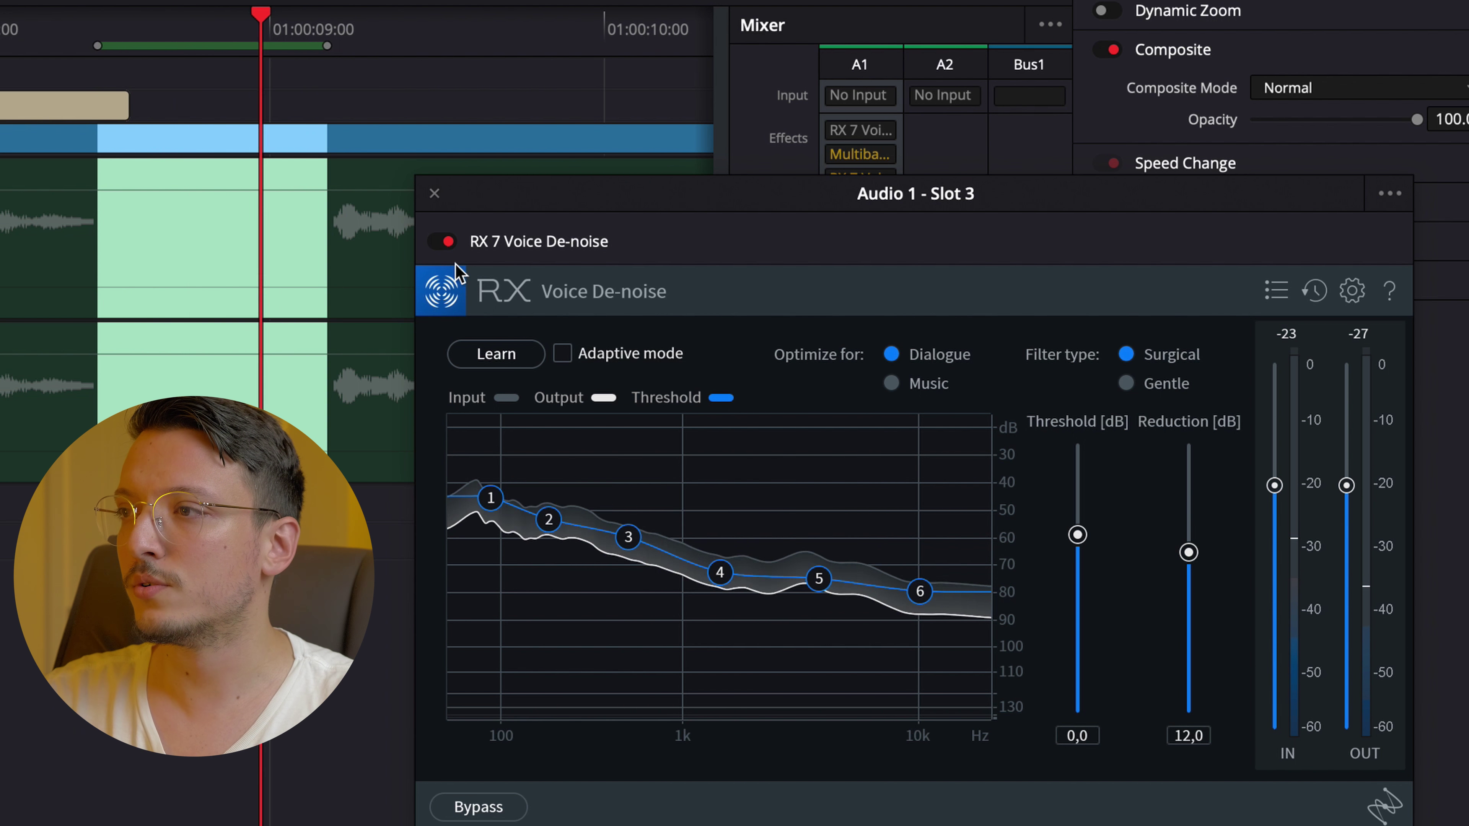
Step: Compare the looping background noise with Voice De-noise switched off and on again, and stop playback
click(442, 243)
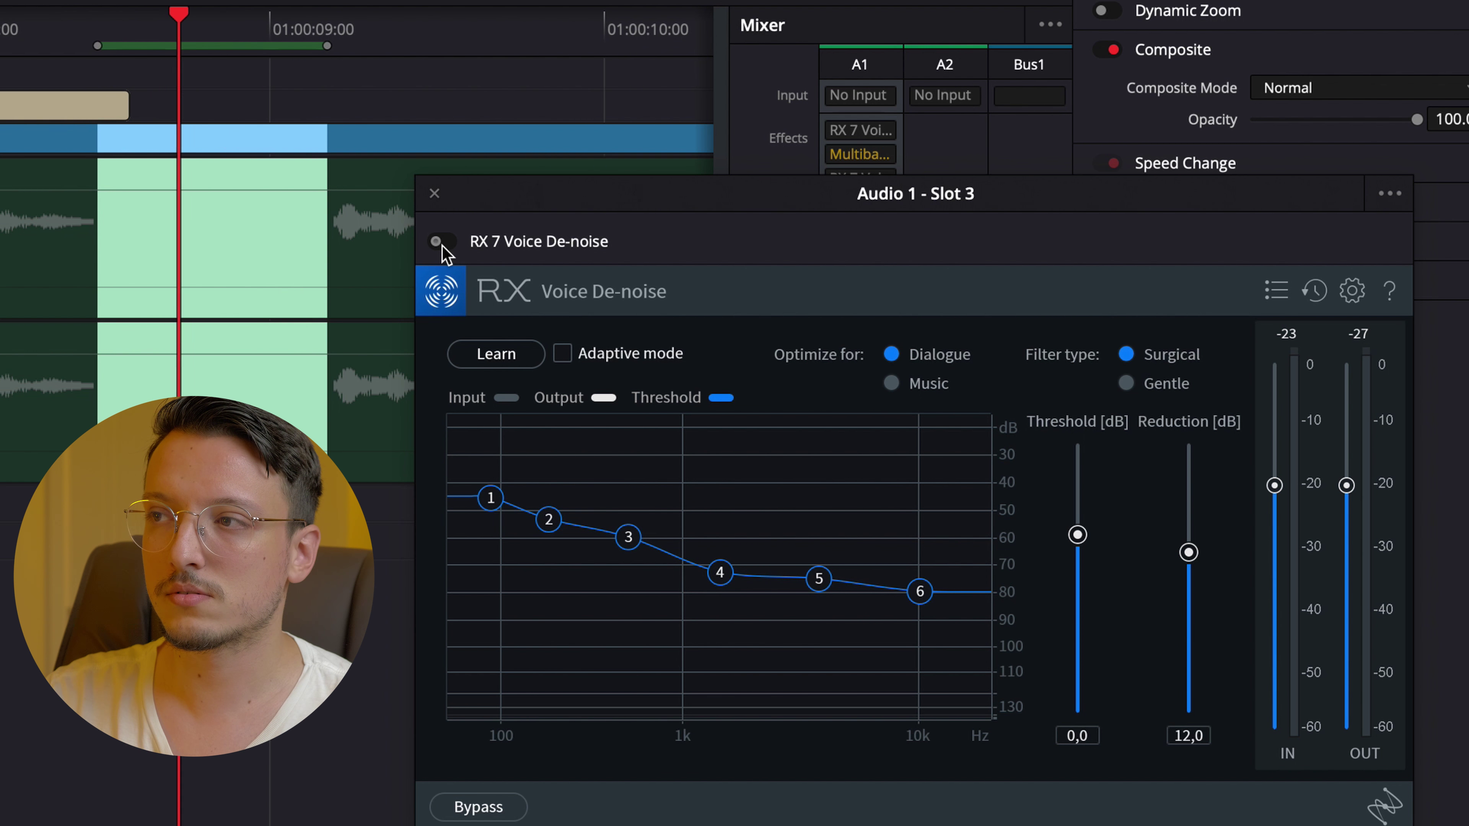
click(442, 243)
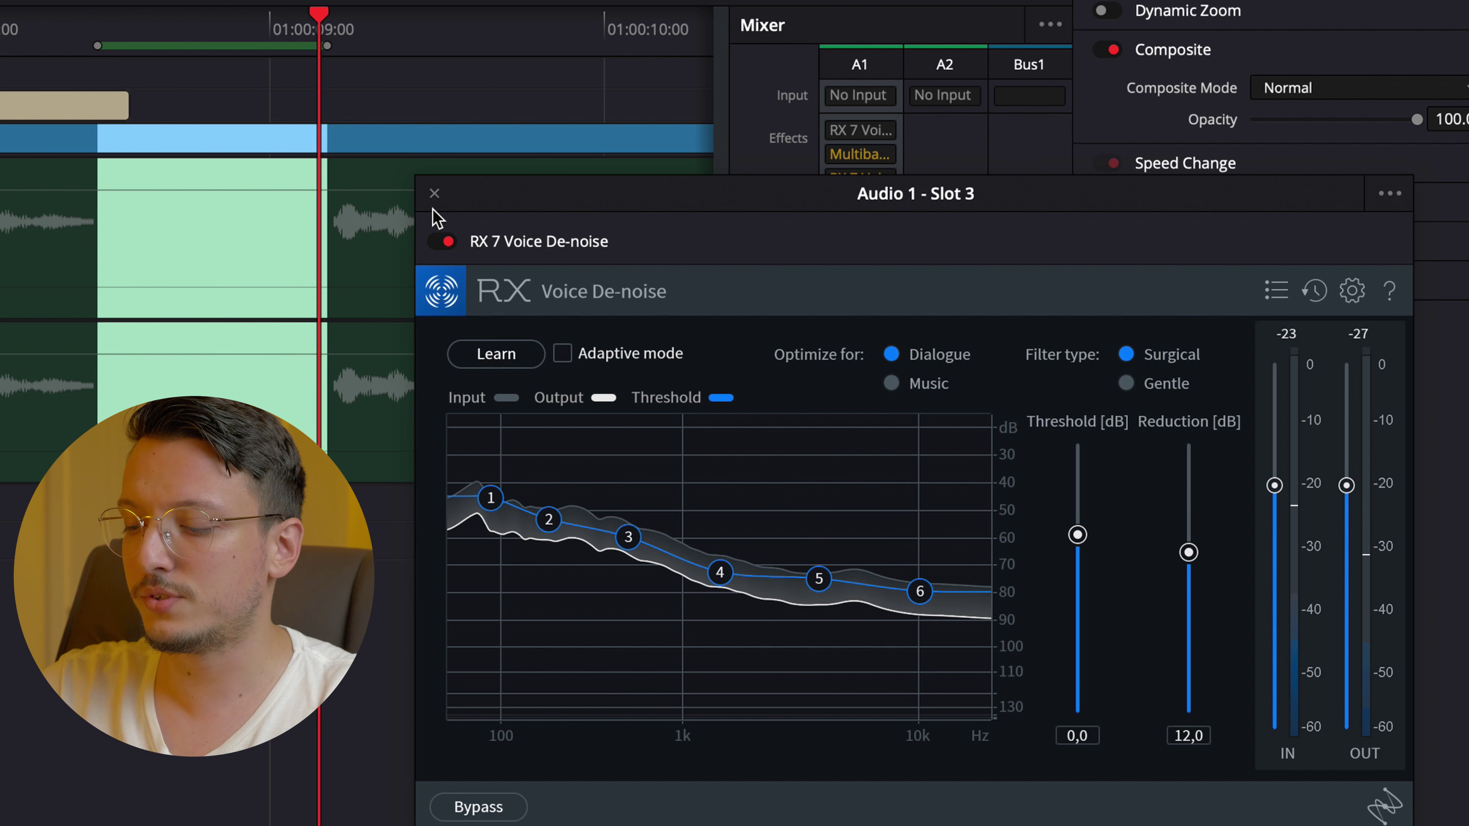
key(space)
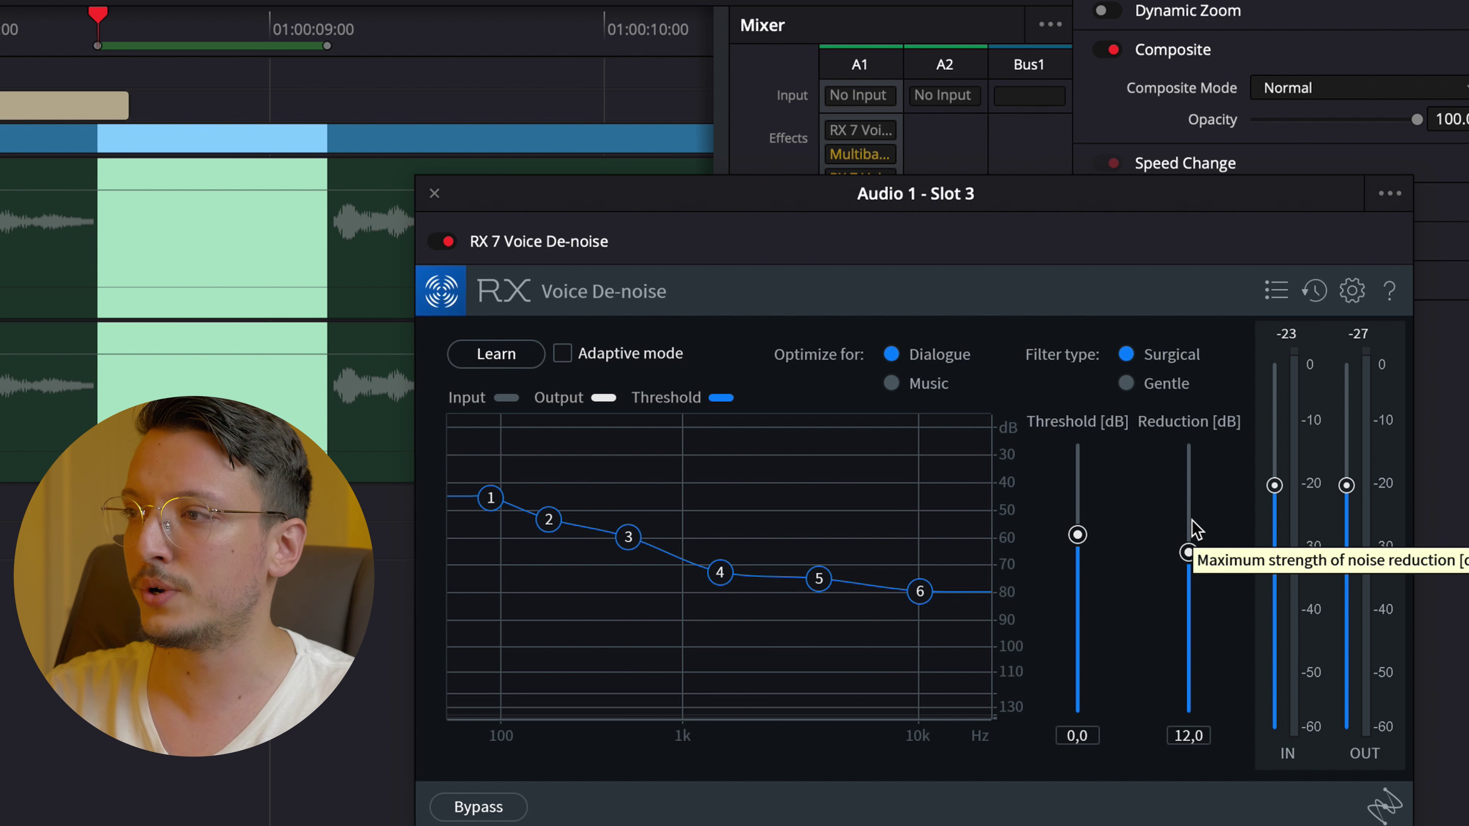
Step: Raise the noise reduction to 20 dB during loop playback and compare the sound with Voice De-noise off and on
key(space)
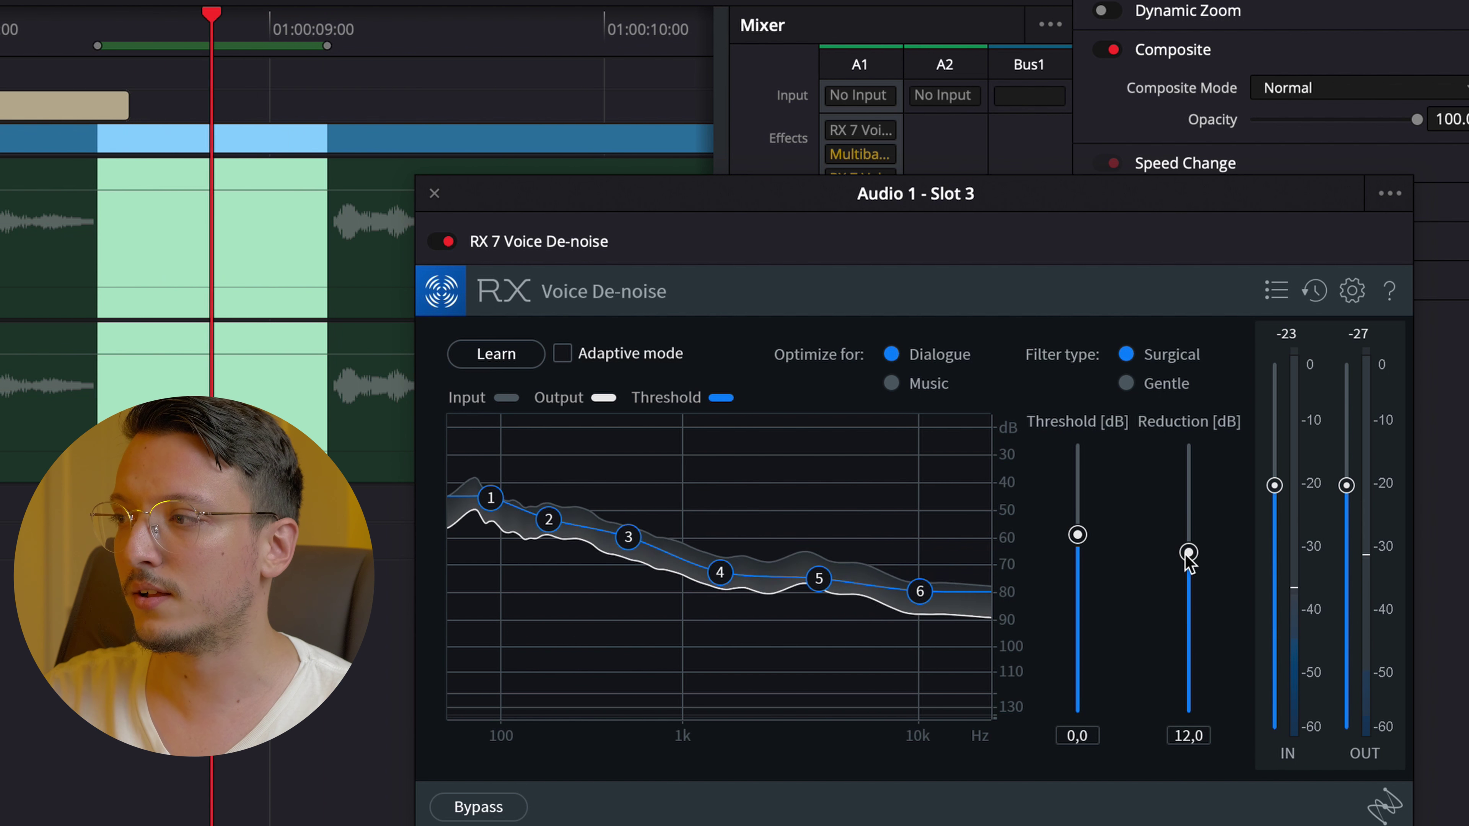
drag(1188, 554, 1199, 444)
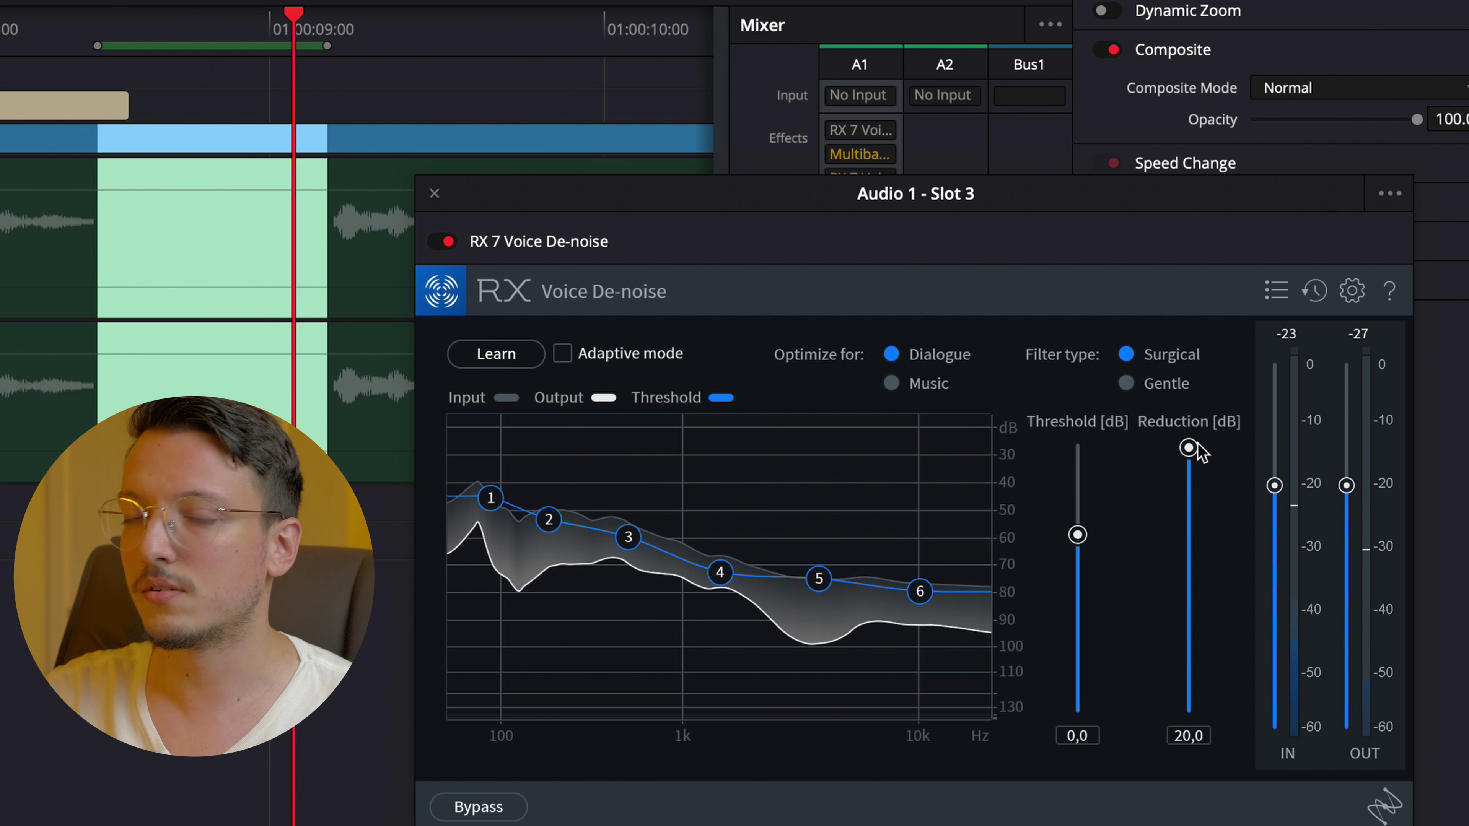
click(447, 240)
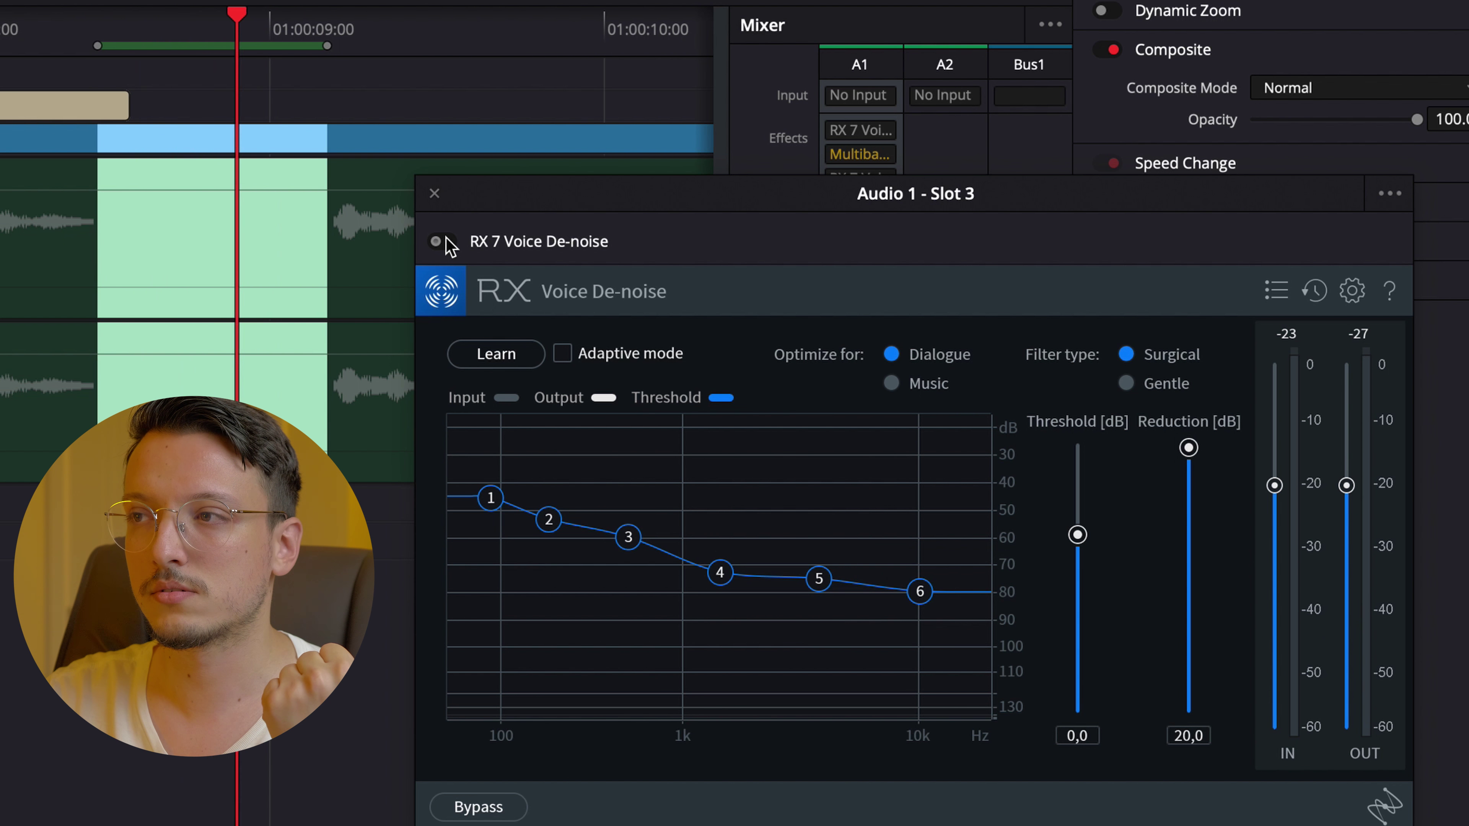
click(447, 241)
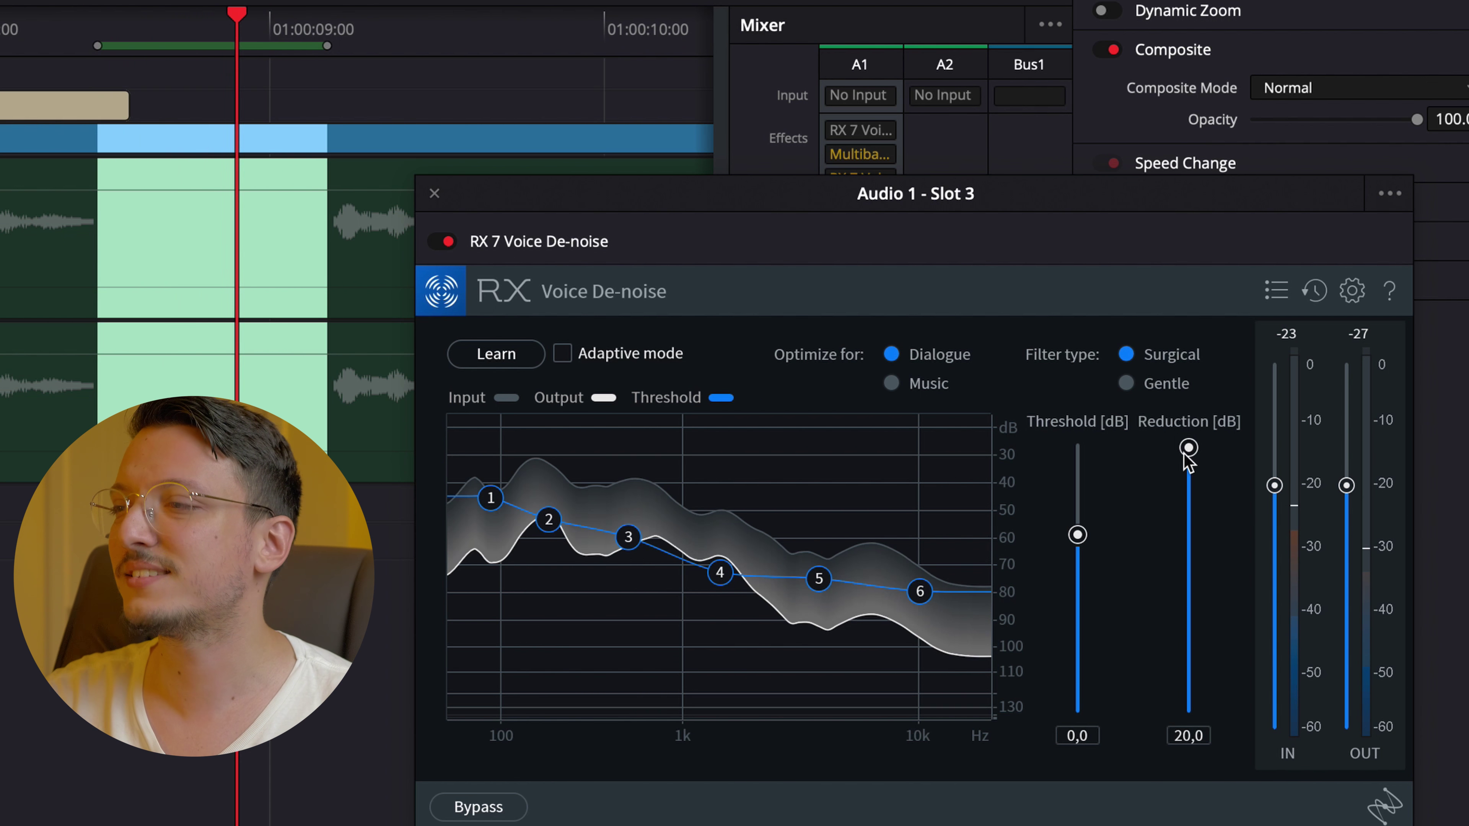
Step: Stop playback, enter exactly 20 dB for the Voice De-noise reduction, and return it to 12 dB
drag(1185, 455, 1186, 457)
key(space)
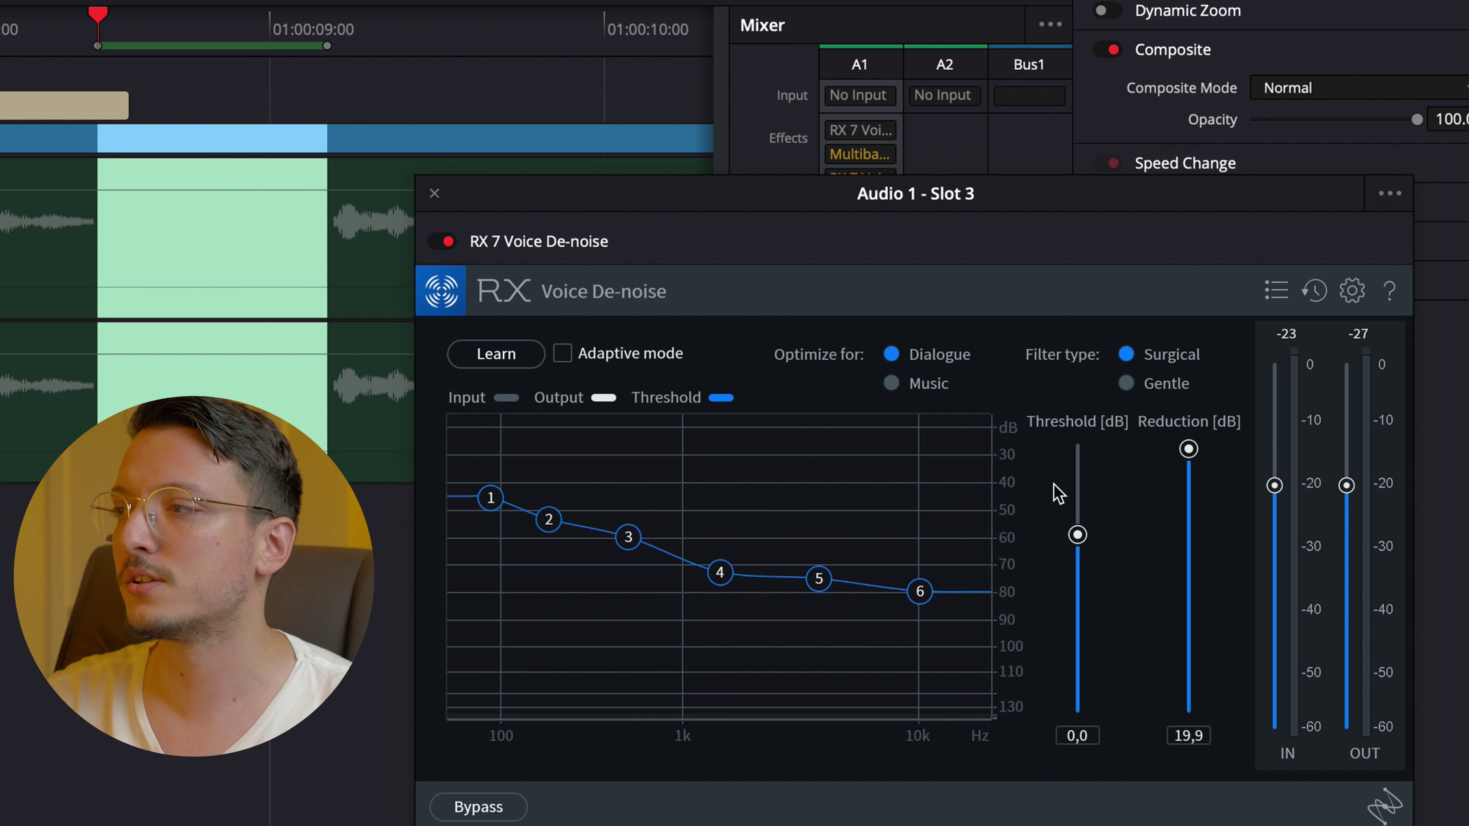
click(1188, 731)
text(20)
key(Return)
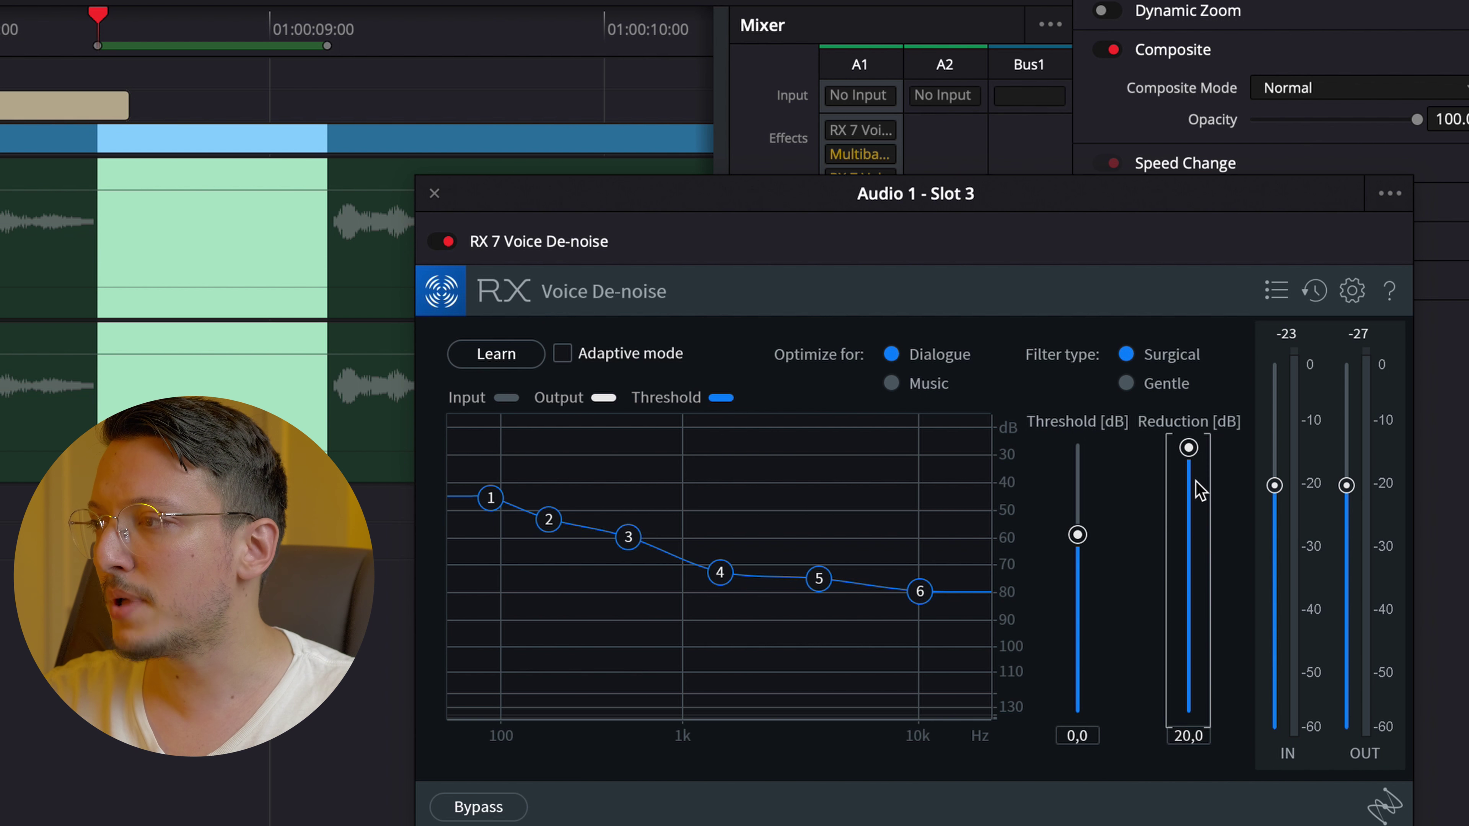
drag(1190, 457, 1189, 557)
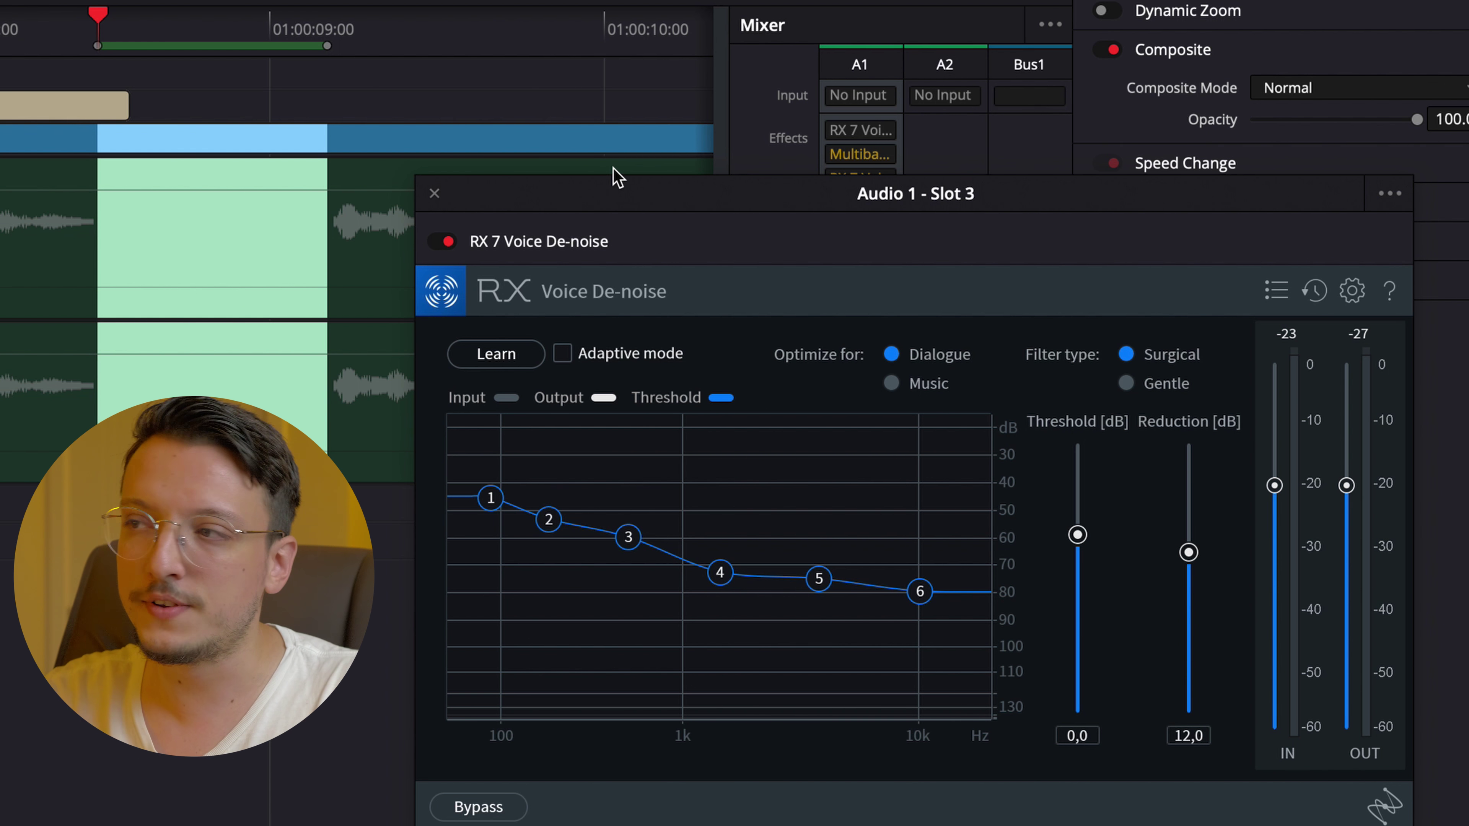
Step: Clear the in and out range on the timeline and place the playhead at 01:00:06:10, before the spoken phrase
drag(625, 191, 673, 89)
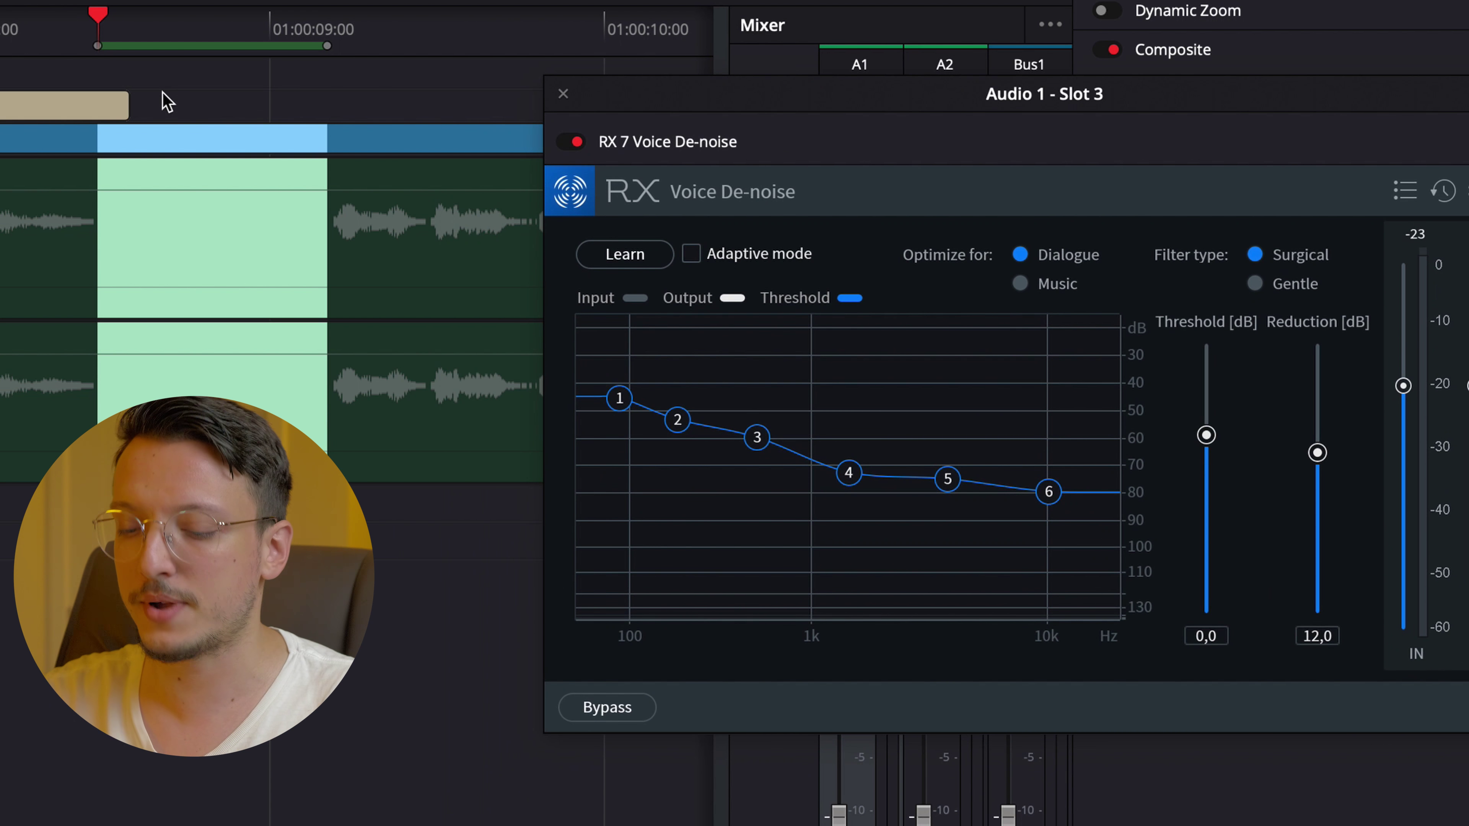
scroll(165, 98, right, 1)
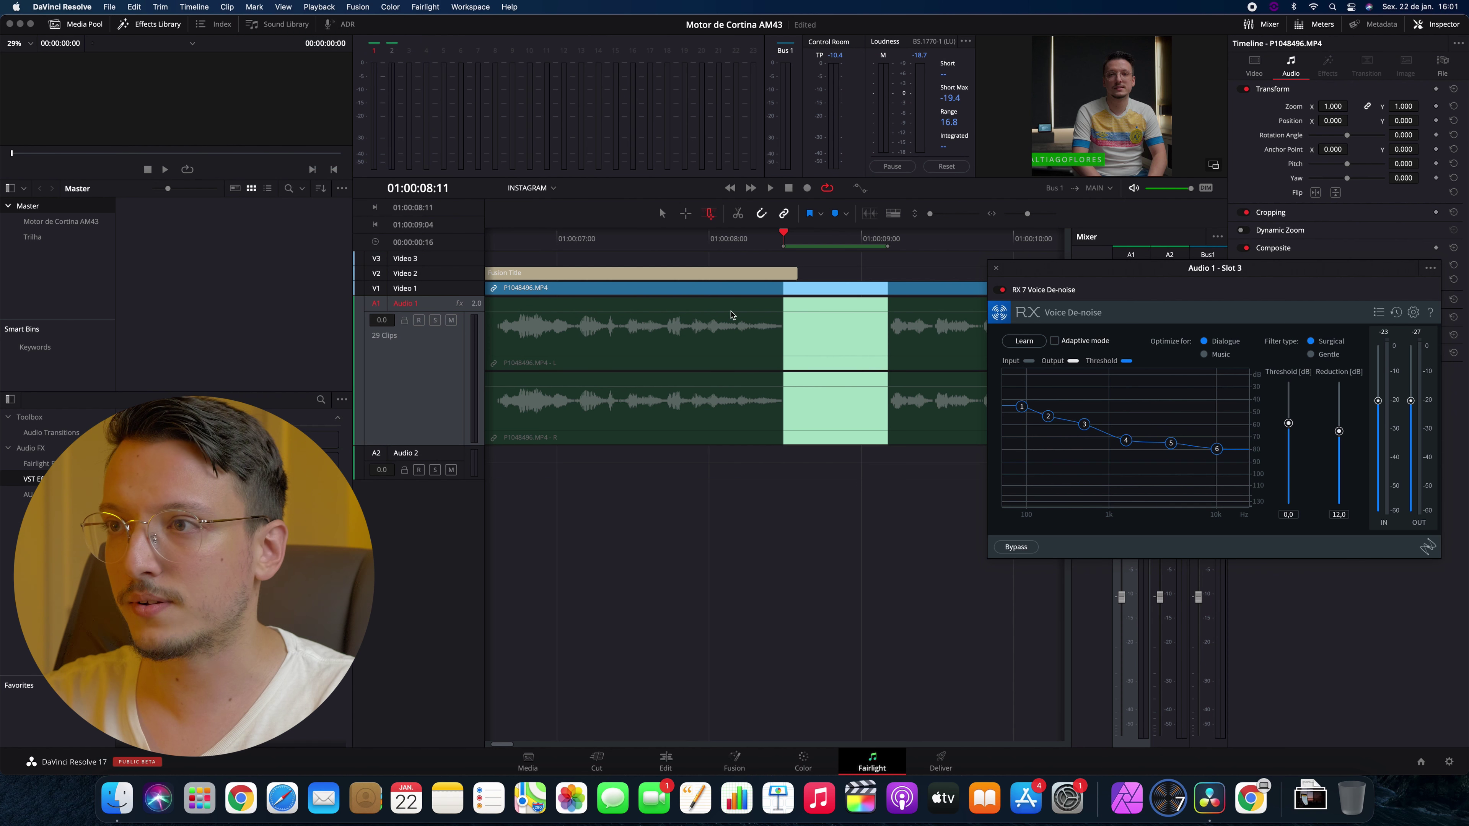
key(alt+x)
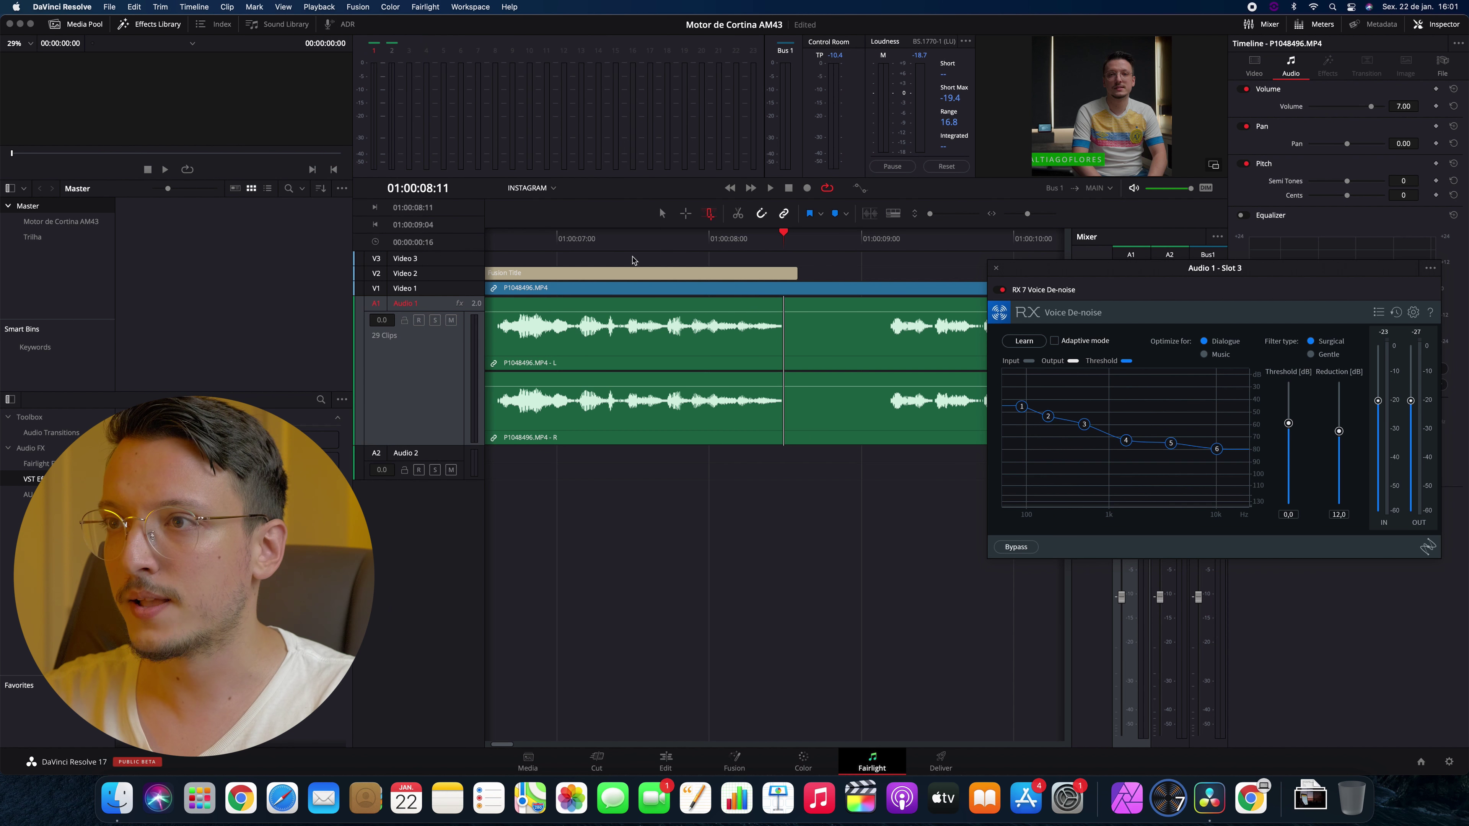
click(606, 238)
drag(613, 241, 503, 259)
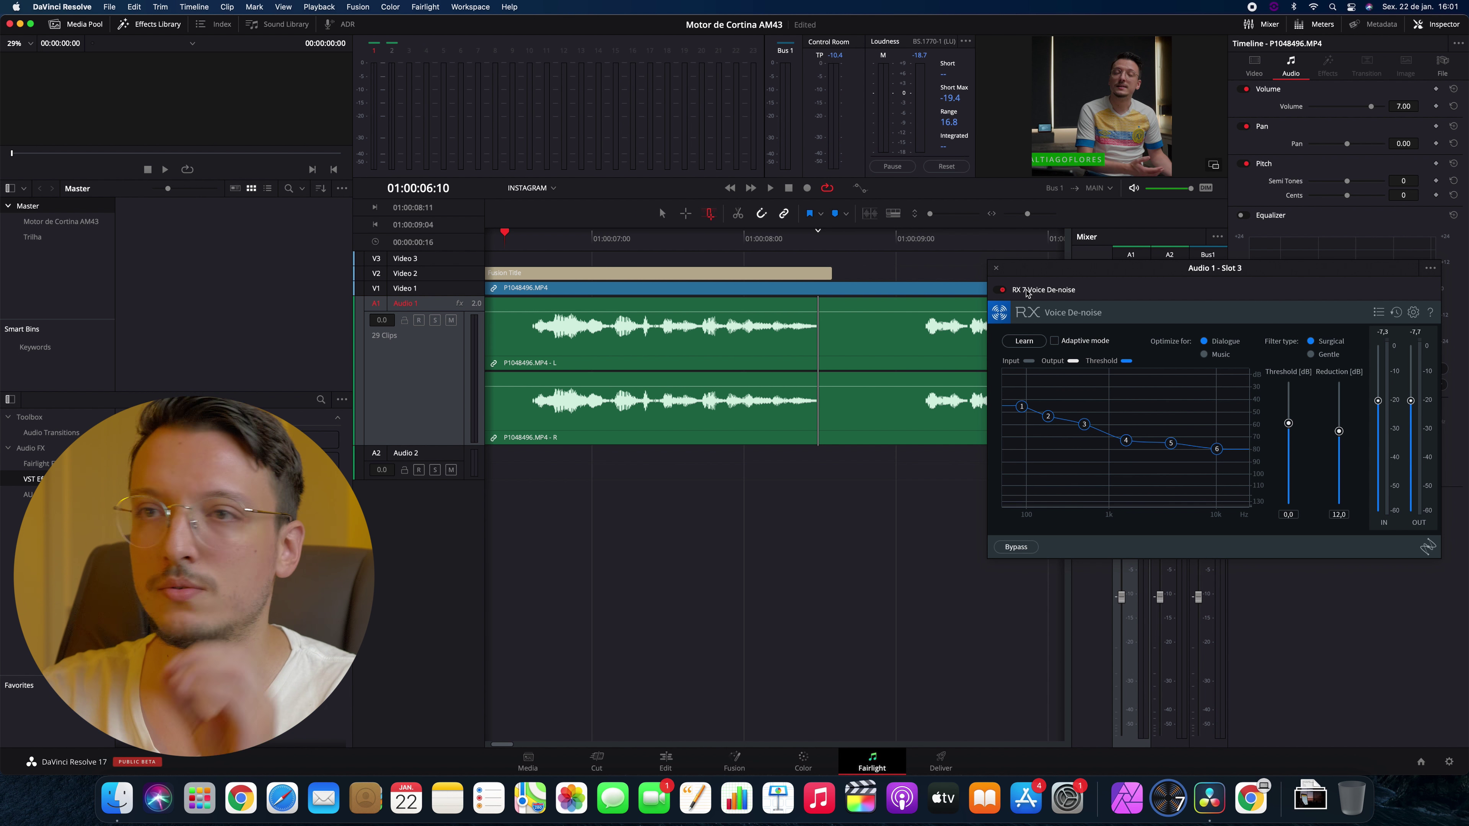
Step: Play the spoken phrase from 01:00:06:10 with Voice De-noise on to listen to the cleaned voice
key(XF86AudioRaiseVolume)
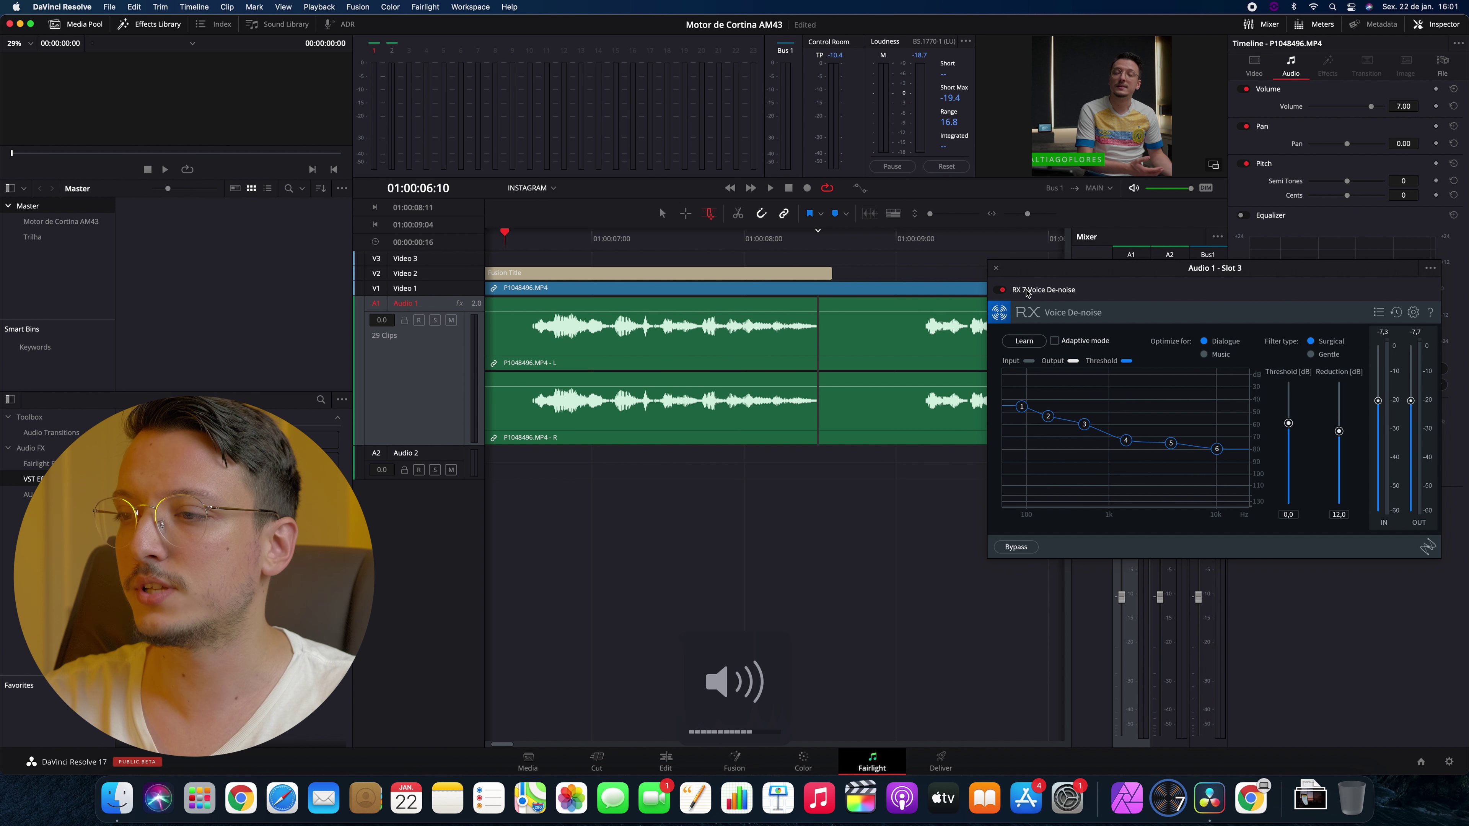
key(XF86AudioLowerVolume)
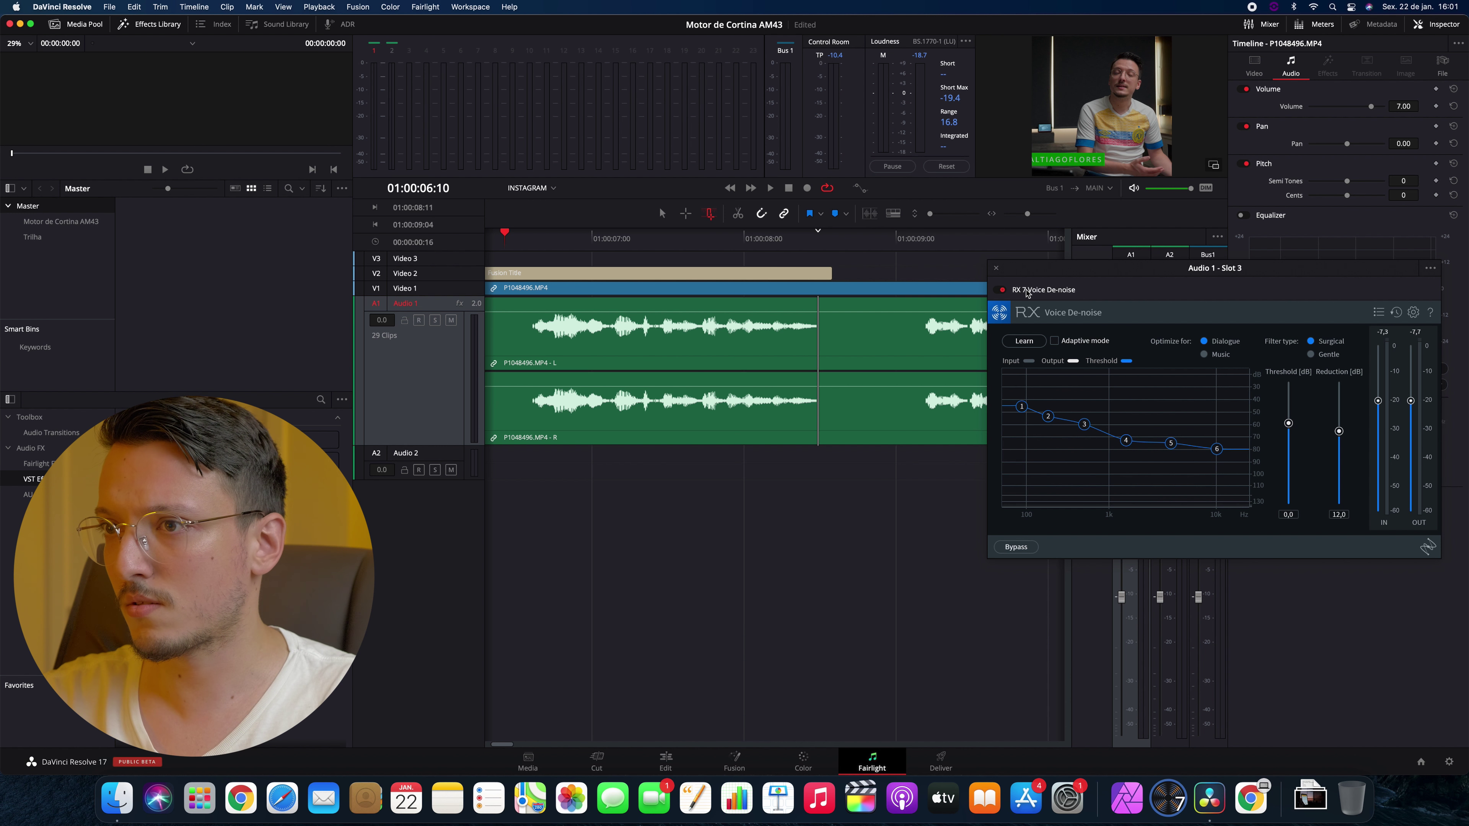
key(space)
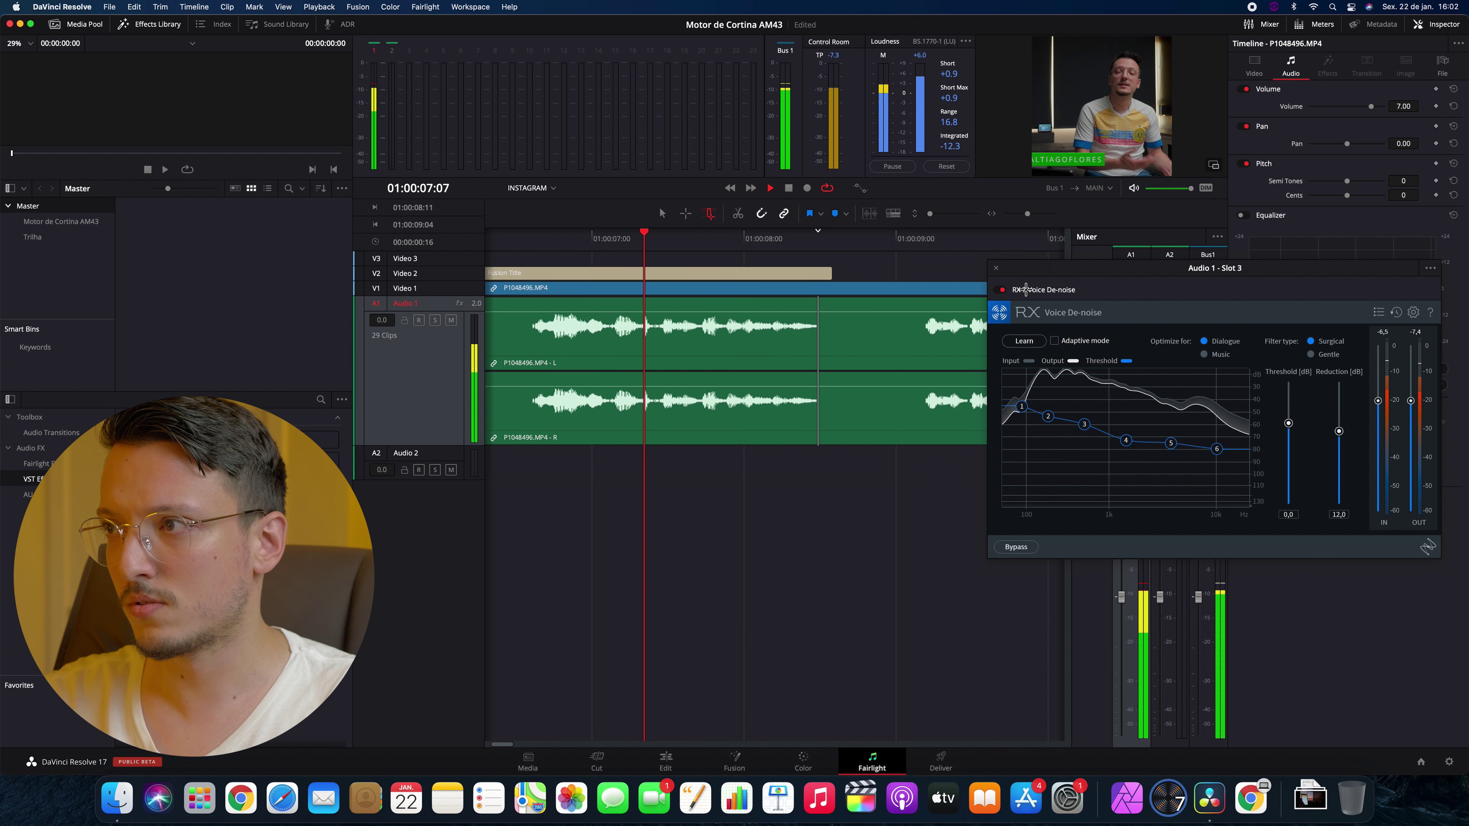
key(space)
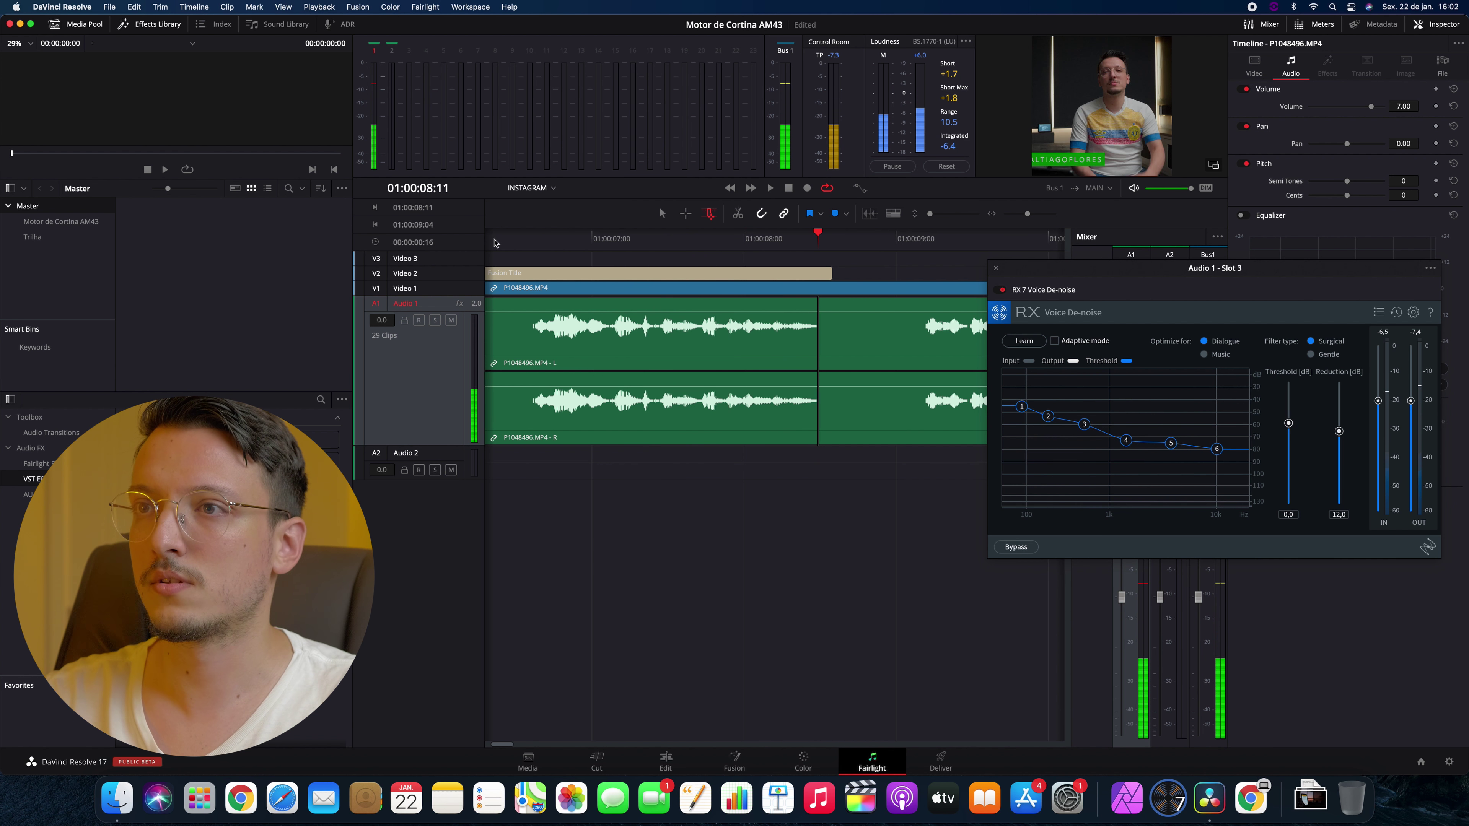
Step: Replay the spoken phrase from about 01:00:07:11 with Voice De-noise off and on to compare the sound
click(508, 238)
click(998, 290)
key(space)
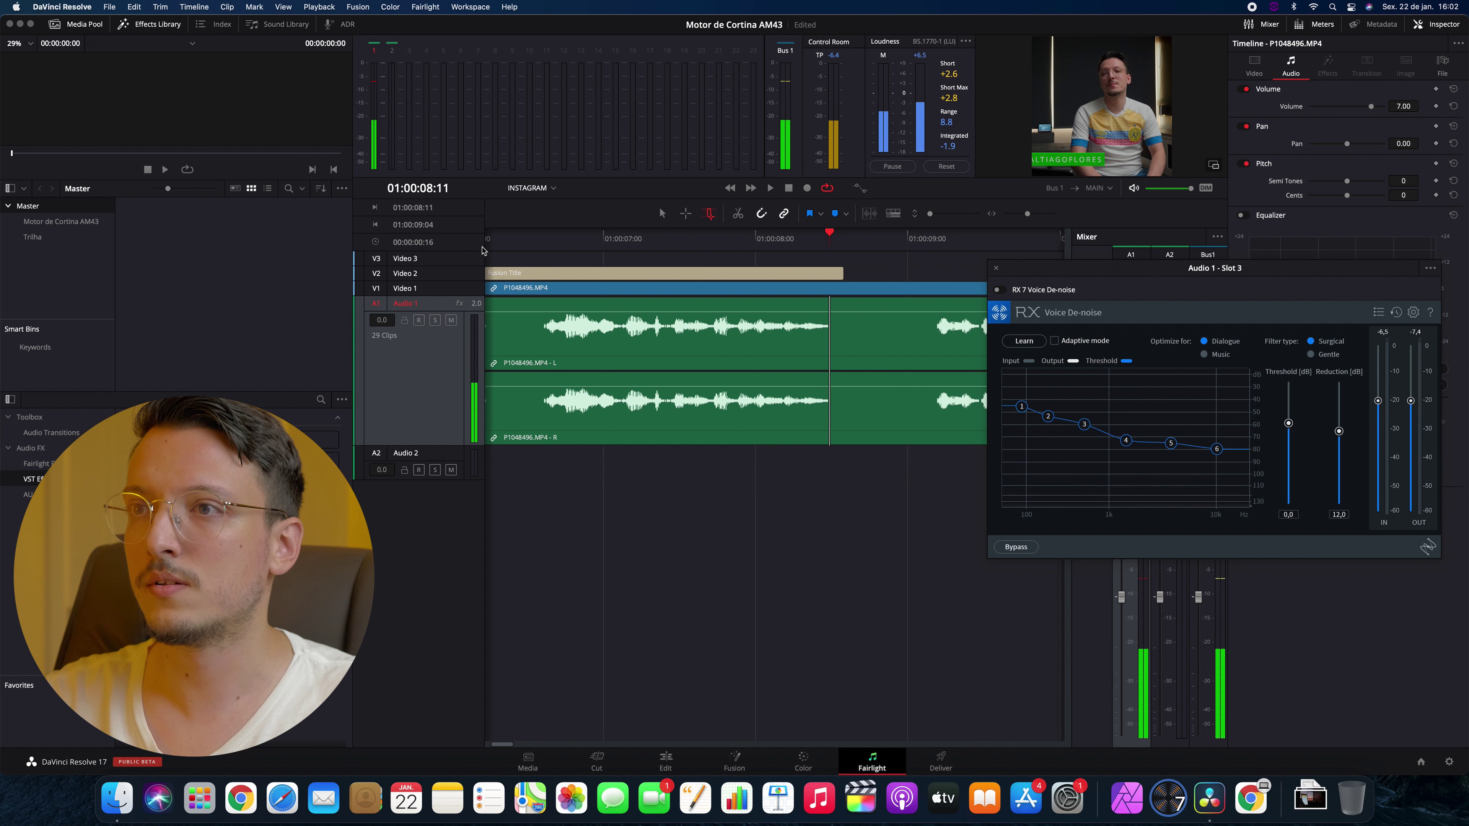
click(681, 236)
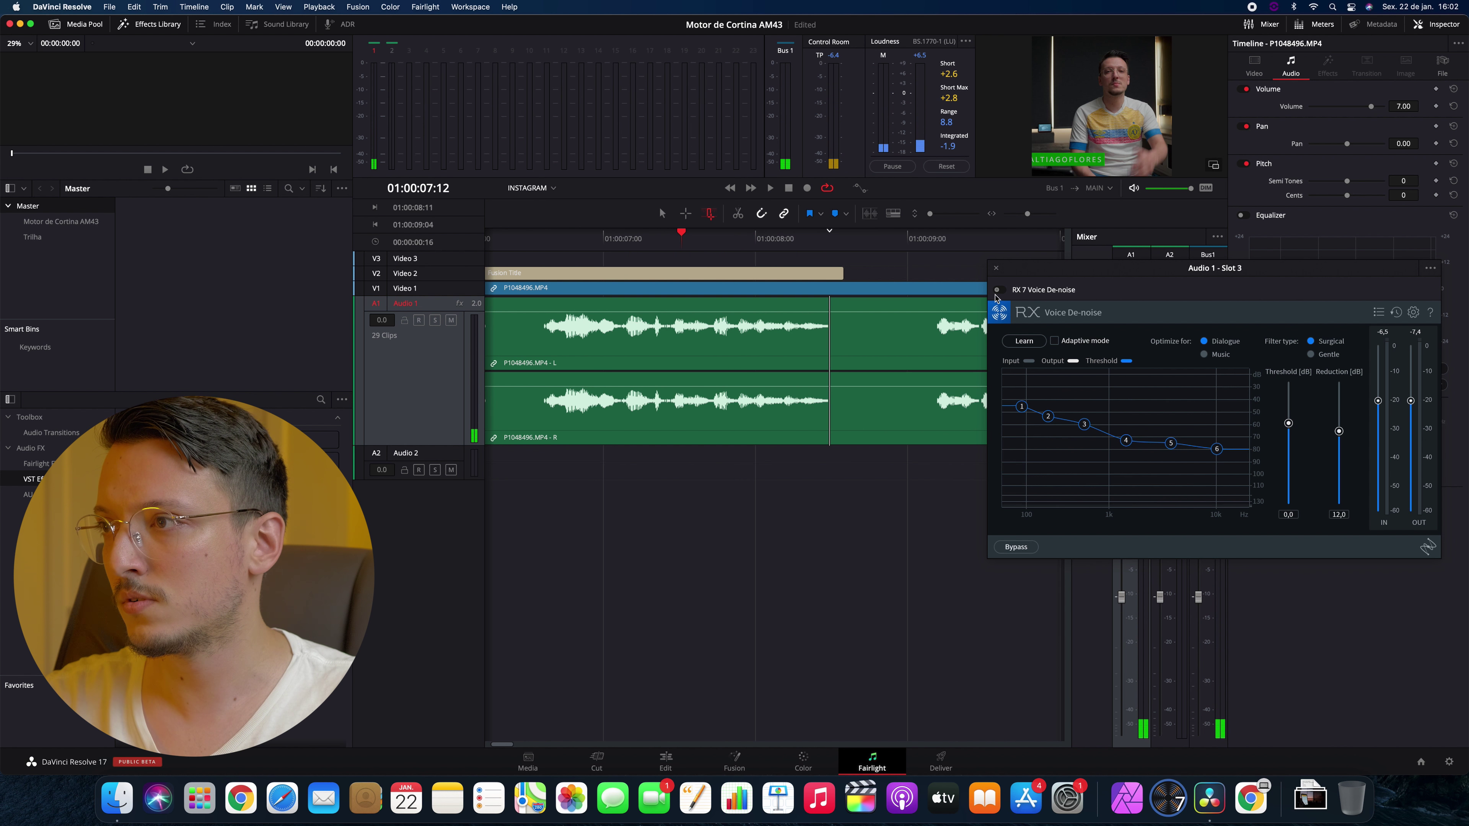
click(998, 290)
key(space)
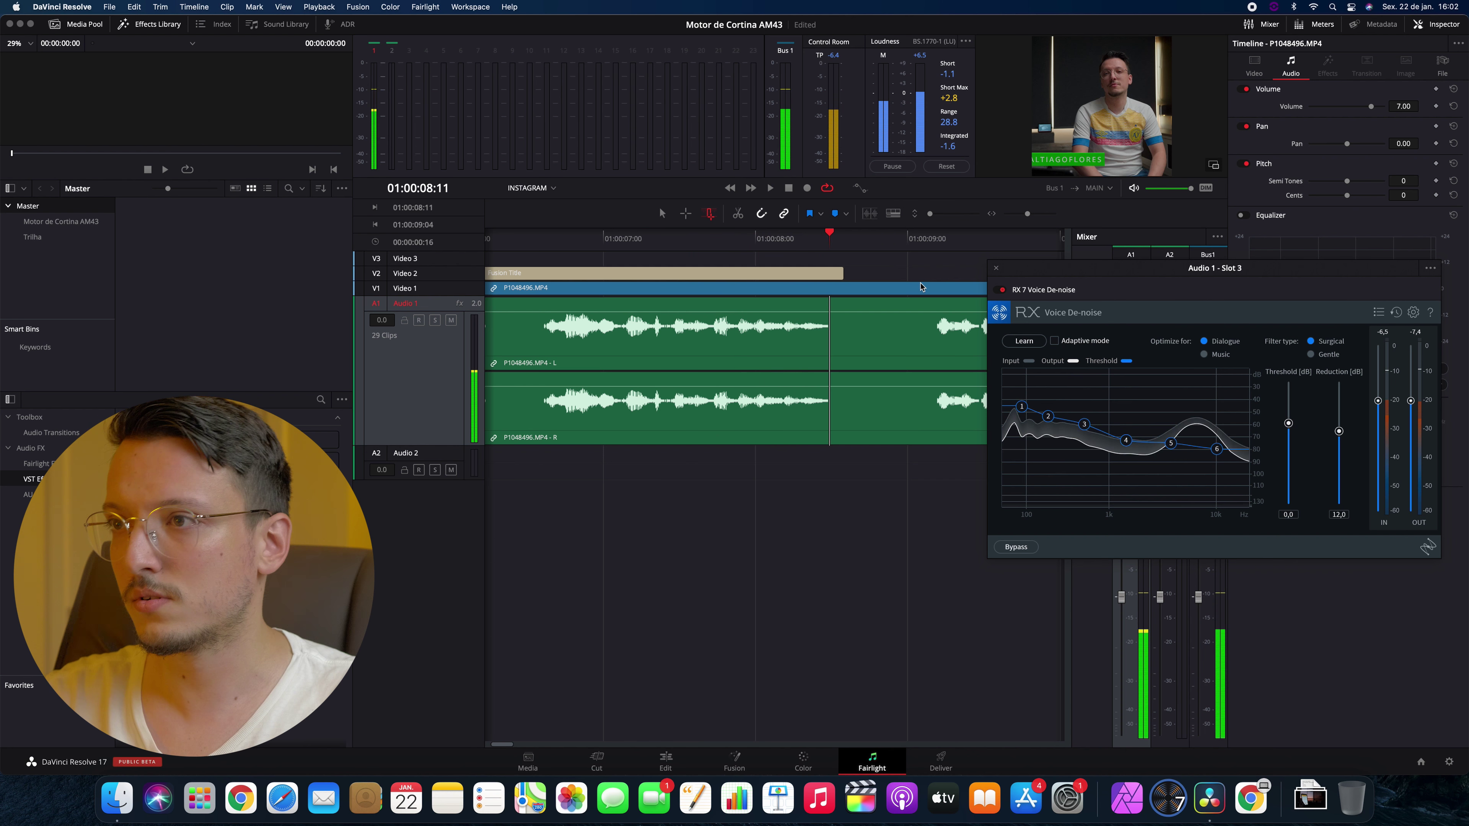
click(679, 259)
click(999, 290)
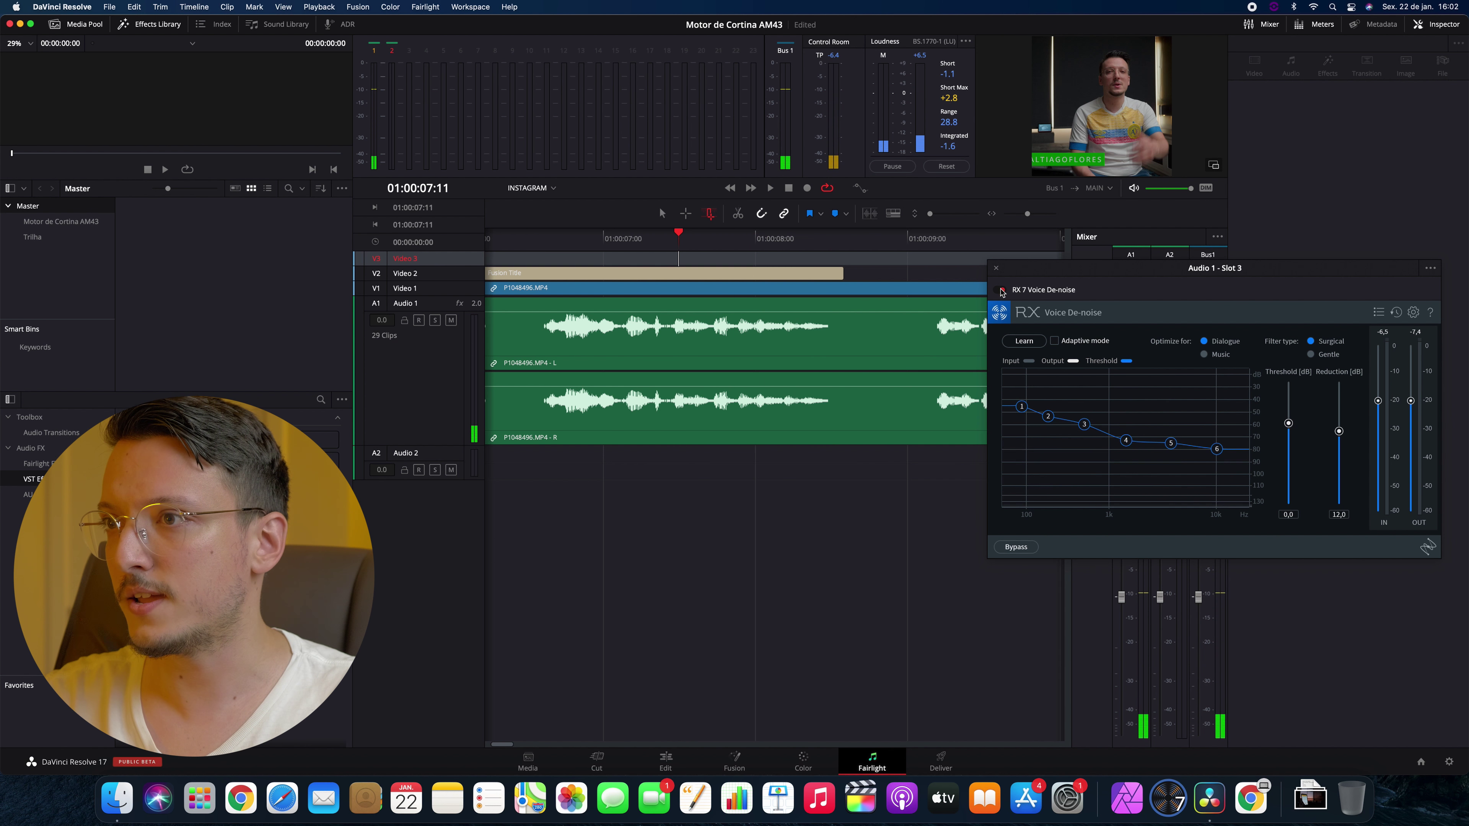
key(space)
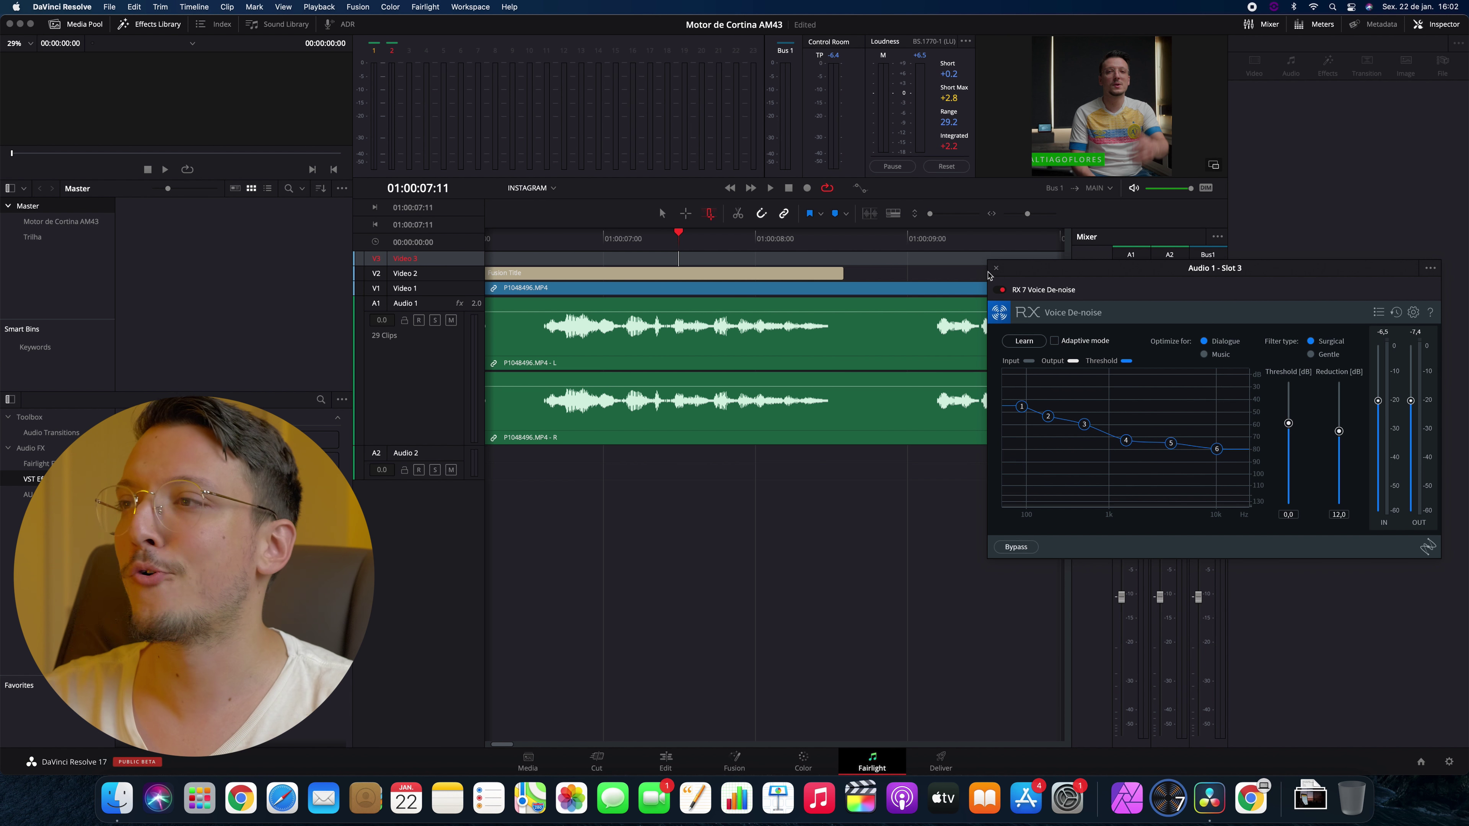
Step: Close the RX 7 Voice De-noise window and quit DaVinci Resolve
click(995, 269)
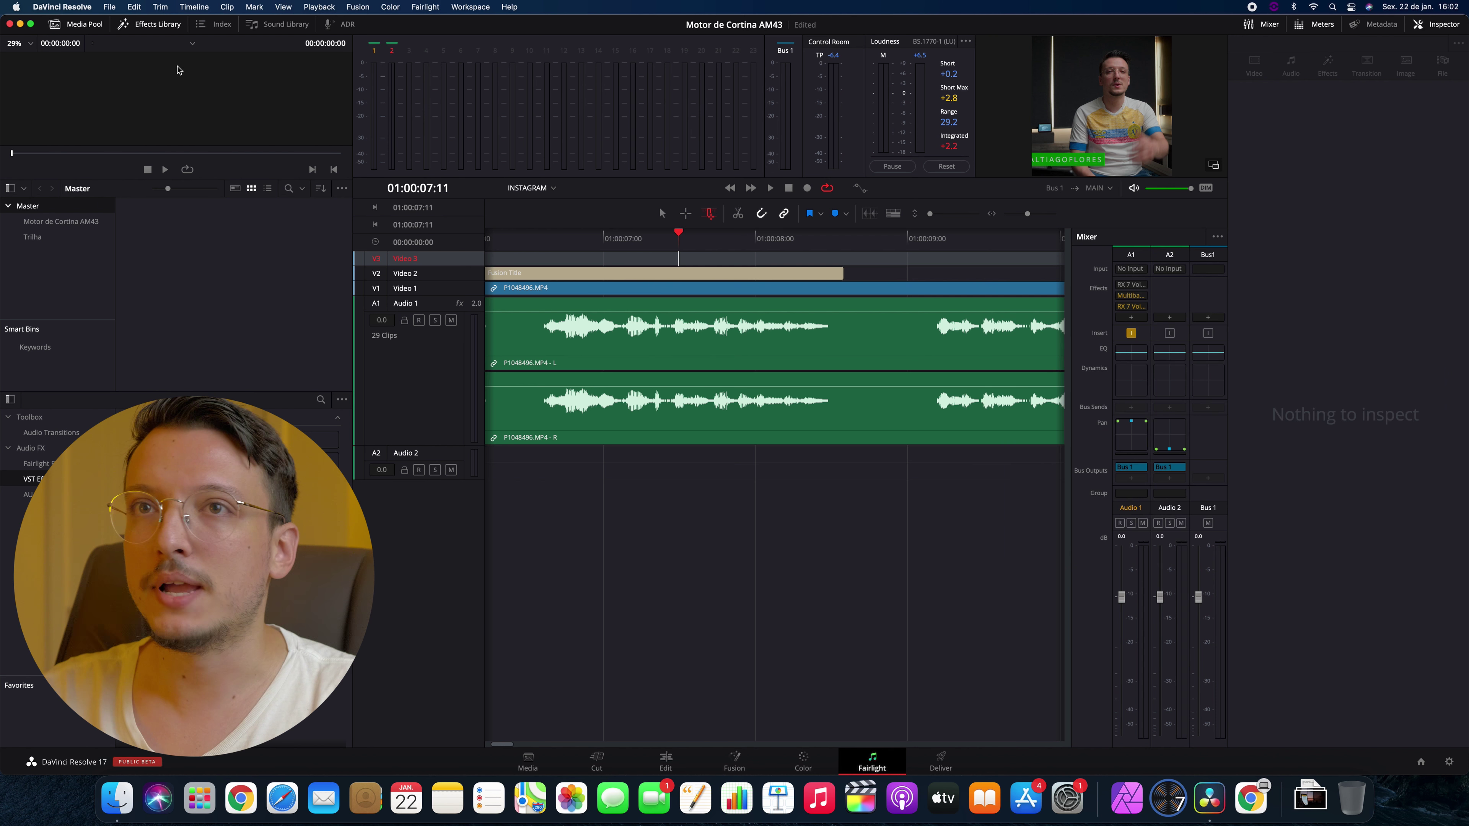
click(74, 8)
click(87, 148)
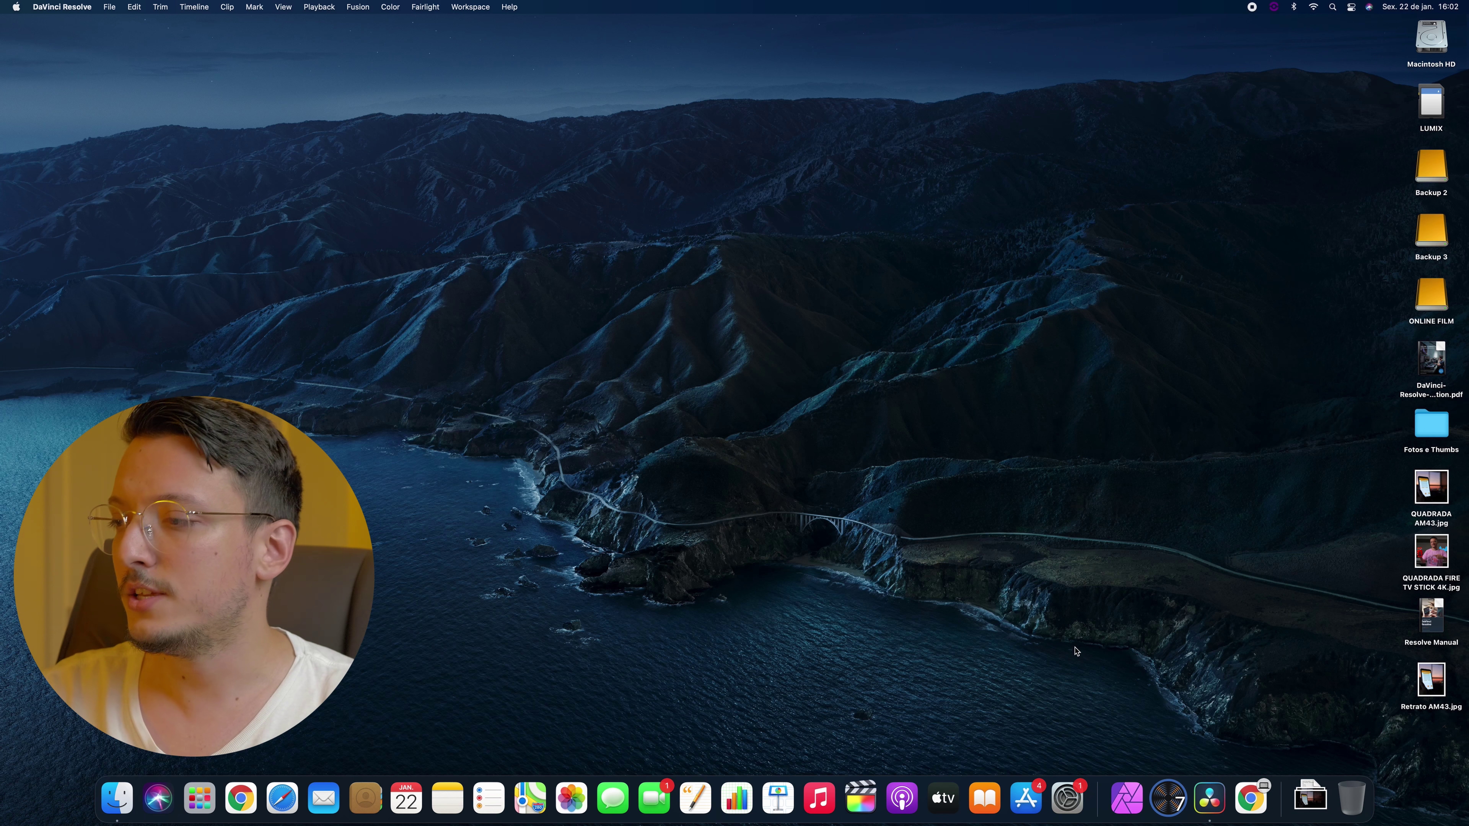
Step: Switch to Final Cut Pro with the Tesla project and ignore the DaVinci Resolve problem report
key(F4)
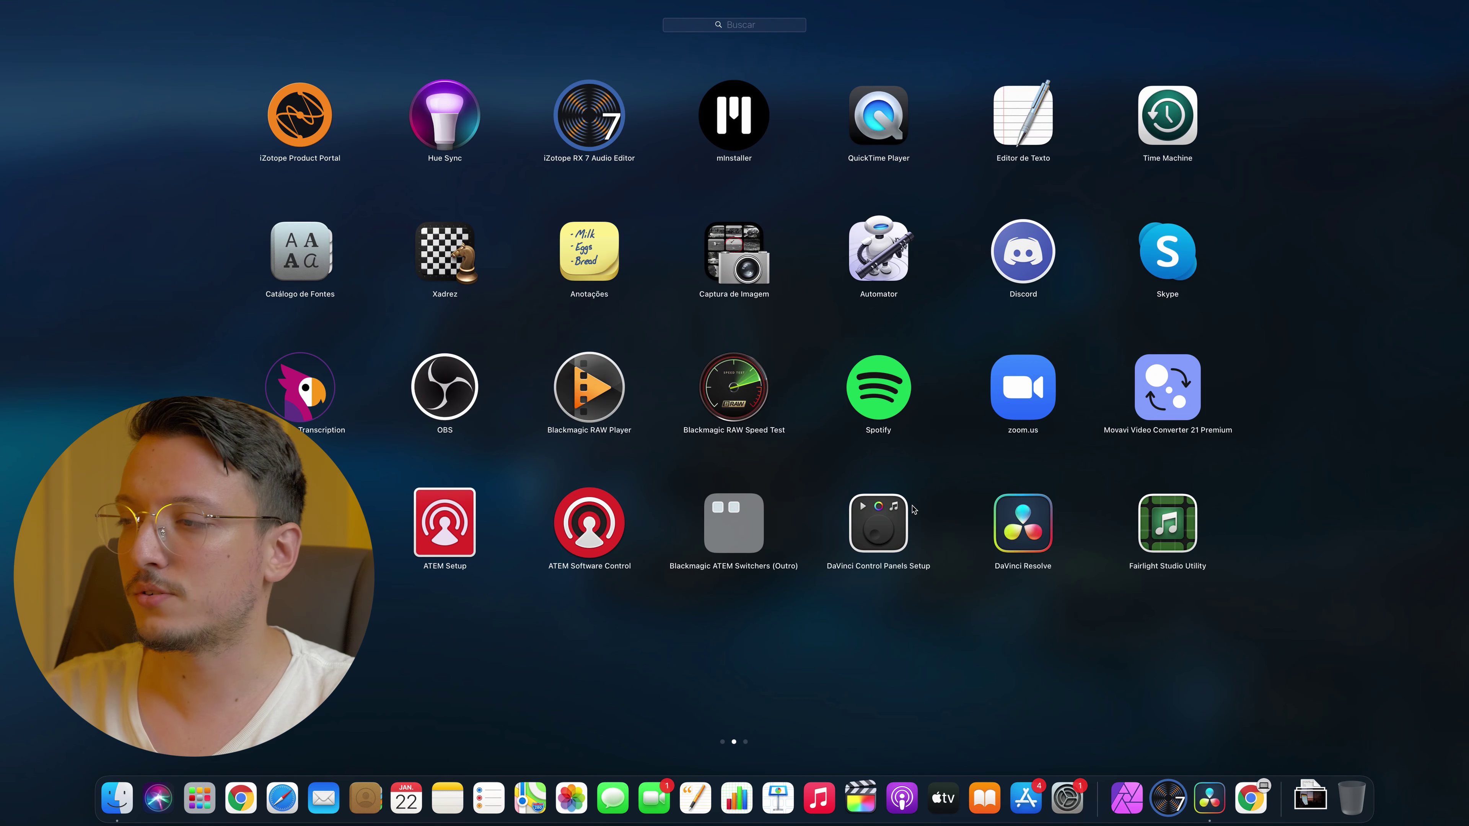
scroll(914, 509, right, 2)
scroll(913, 509, left, 2)
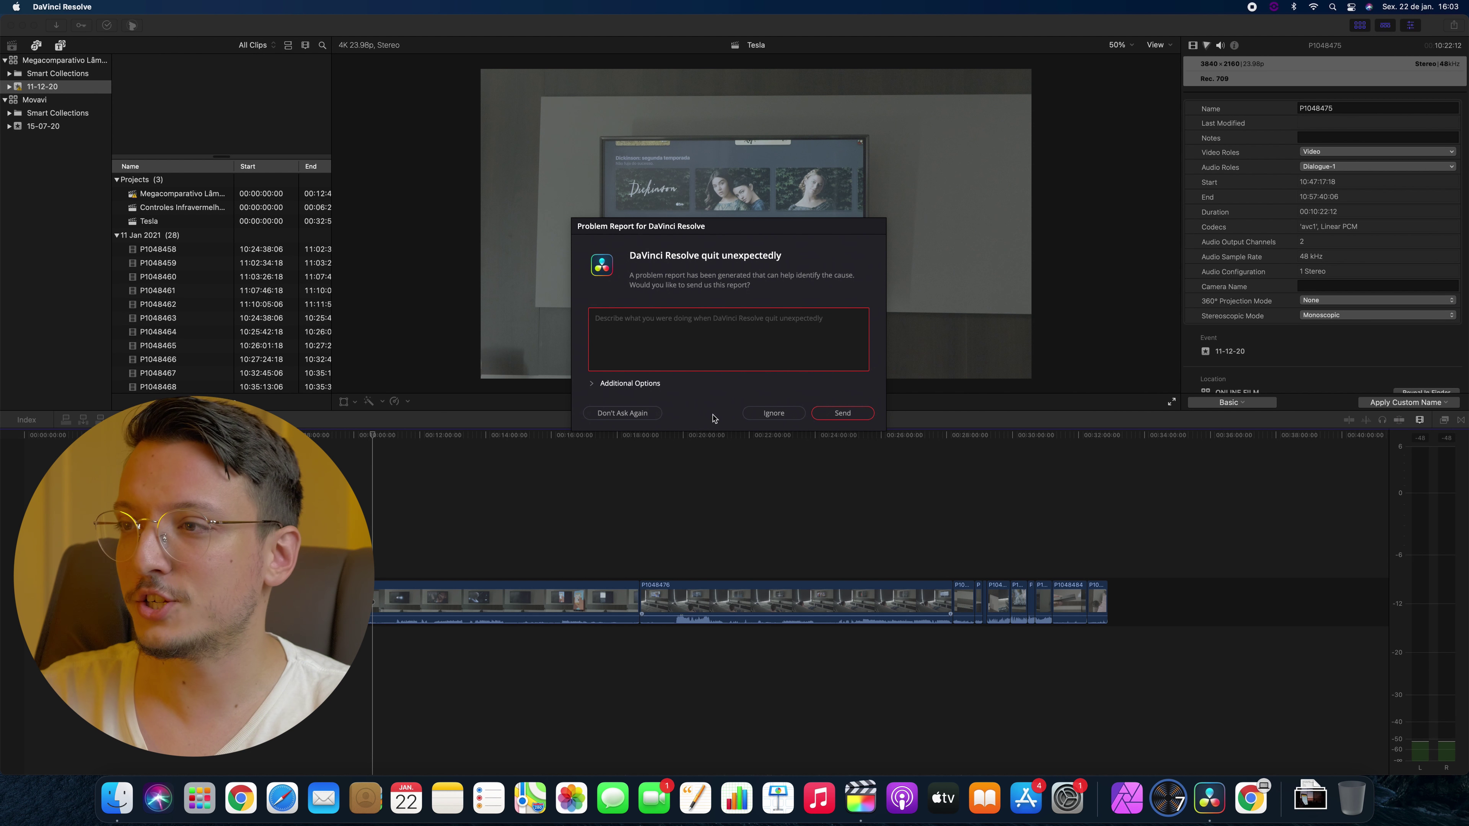
click(757, 417)
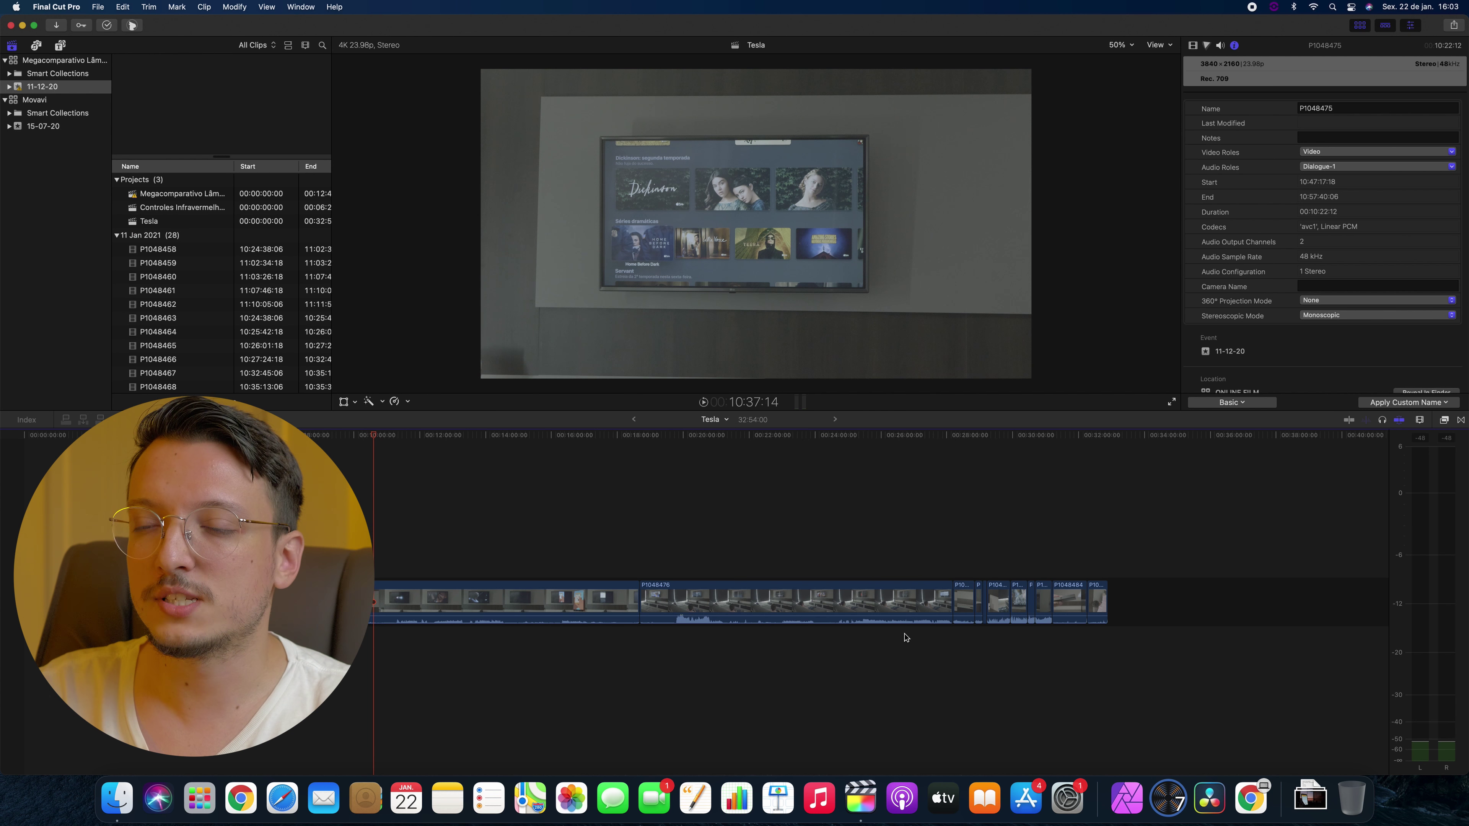
Step: Select the first long clip in the Tesla timeline and raise its audio volume to 12 dB
key(XF86AudioRaiseVolume)
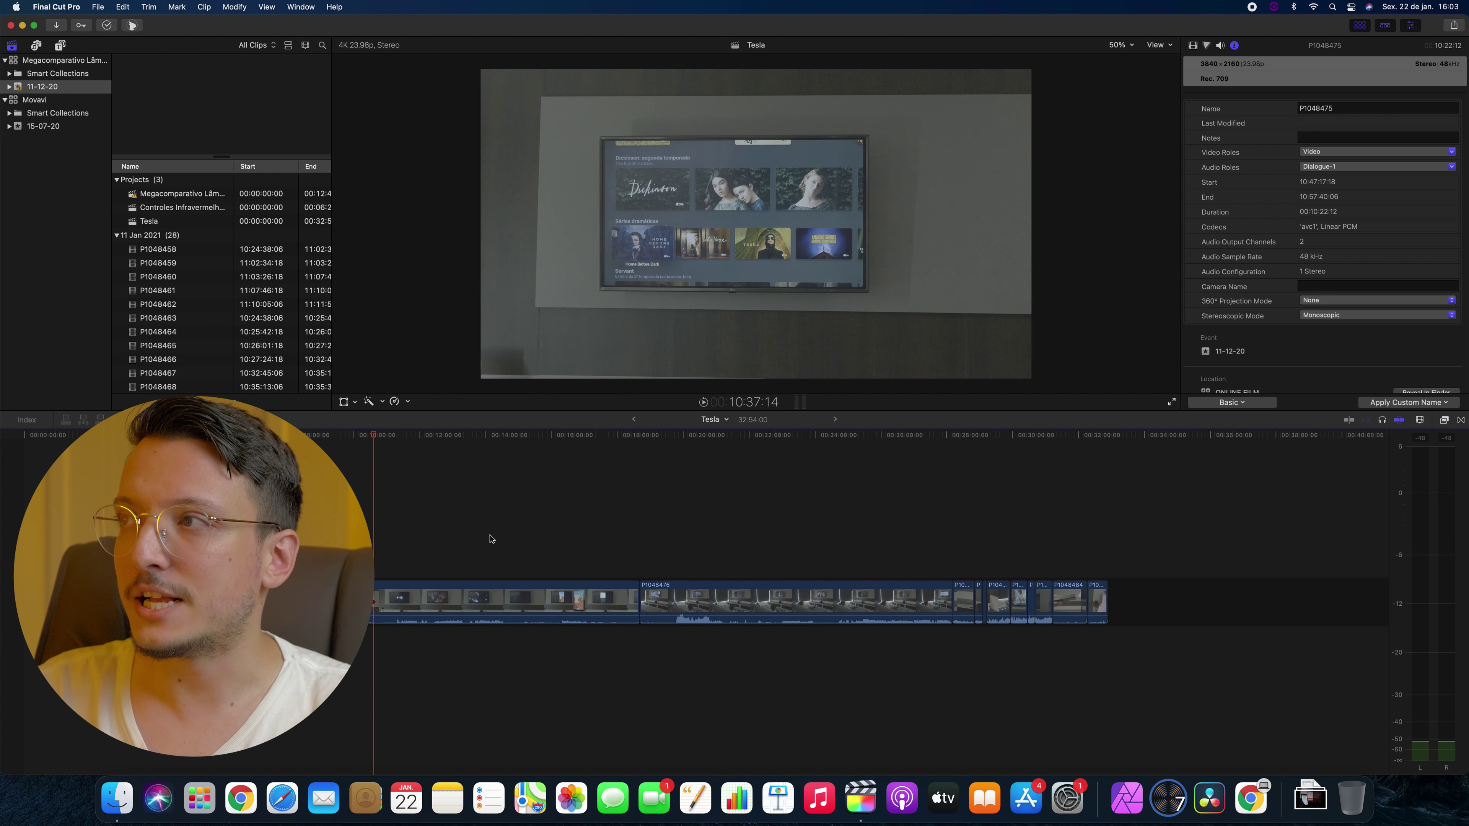
click(1221, 46)
click(376, 608)
drag(1341, 67, 1374, 68)
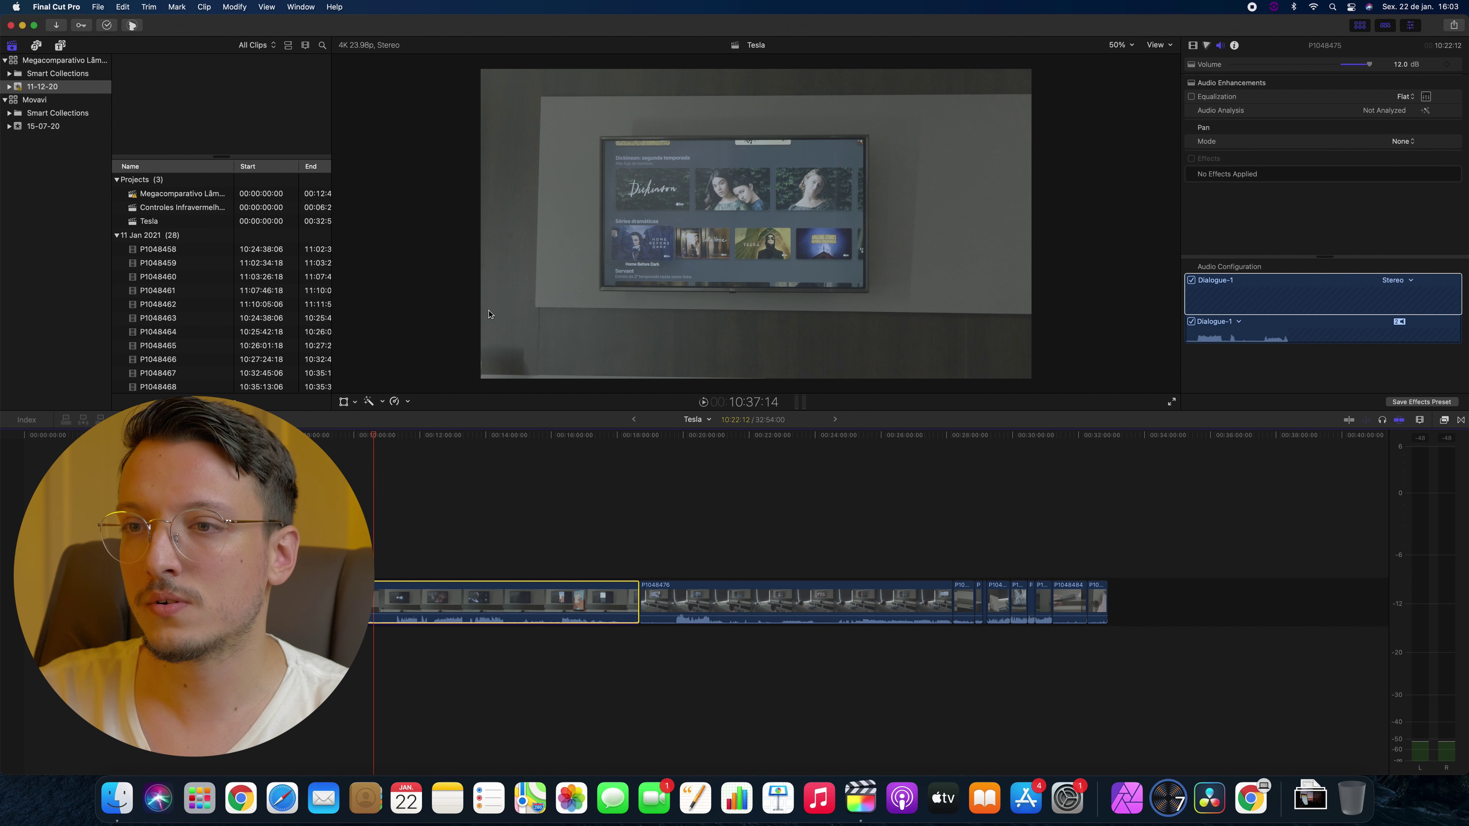
Step: Play the boosted clip to hear its background noise and return the playhead to 10:27:03
key(space)
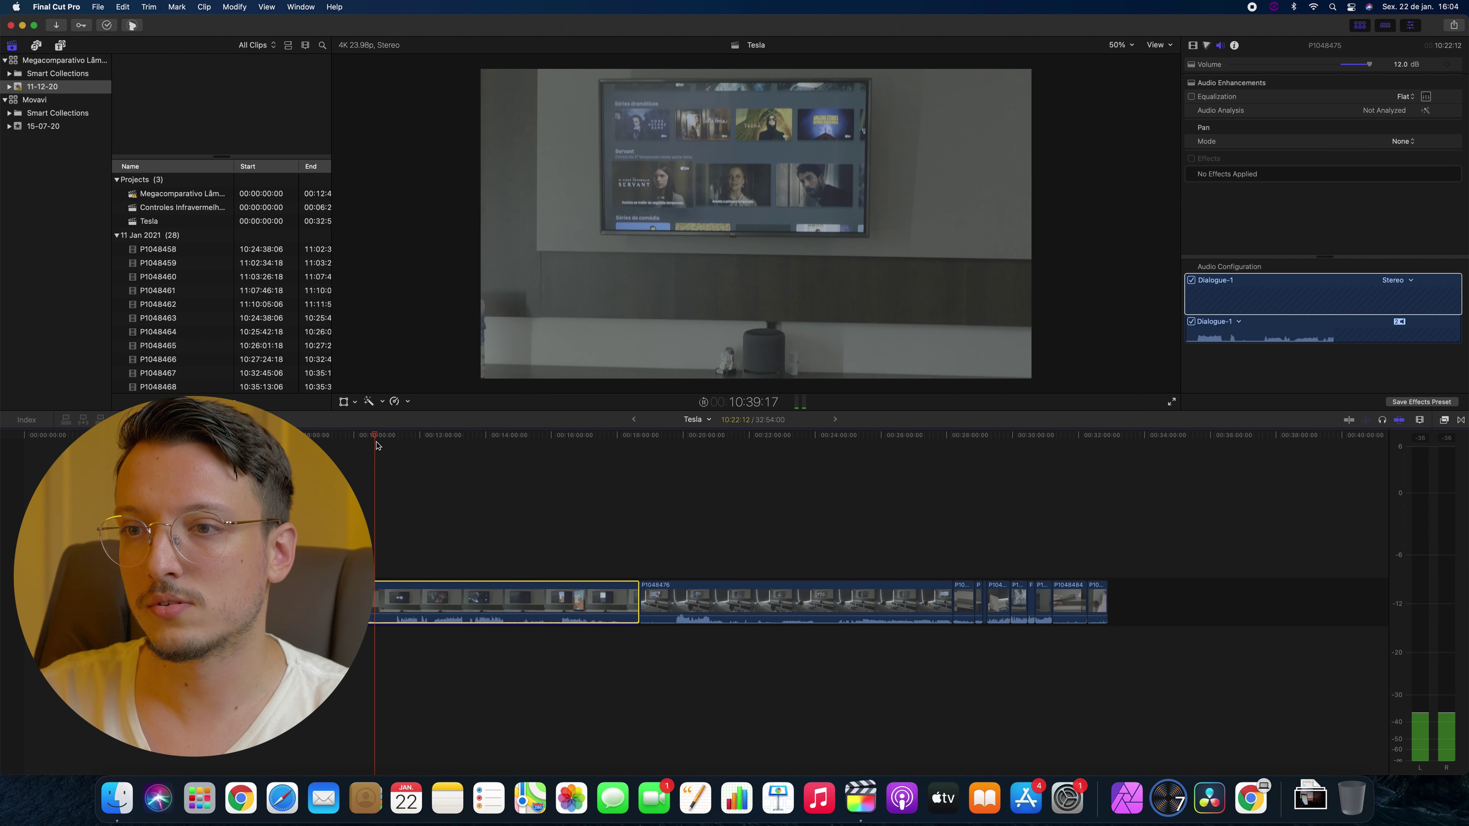
key(space)
click(369, 438)
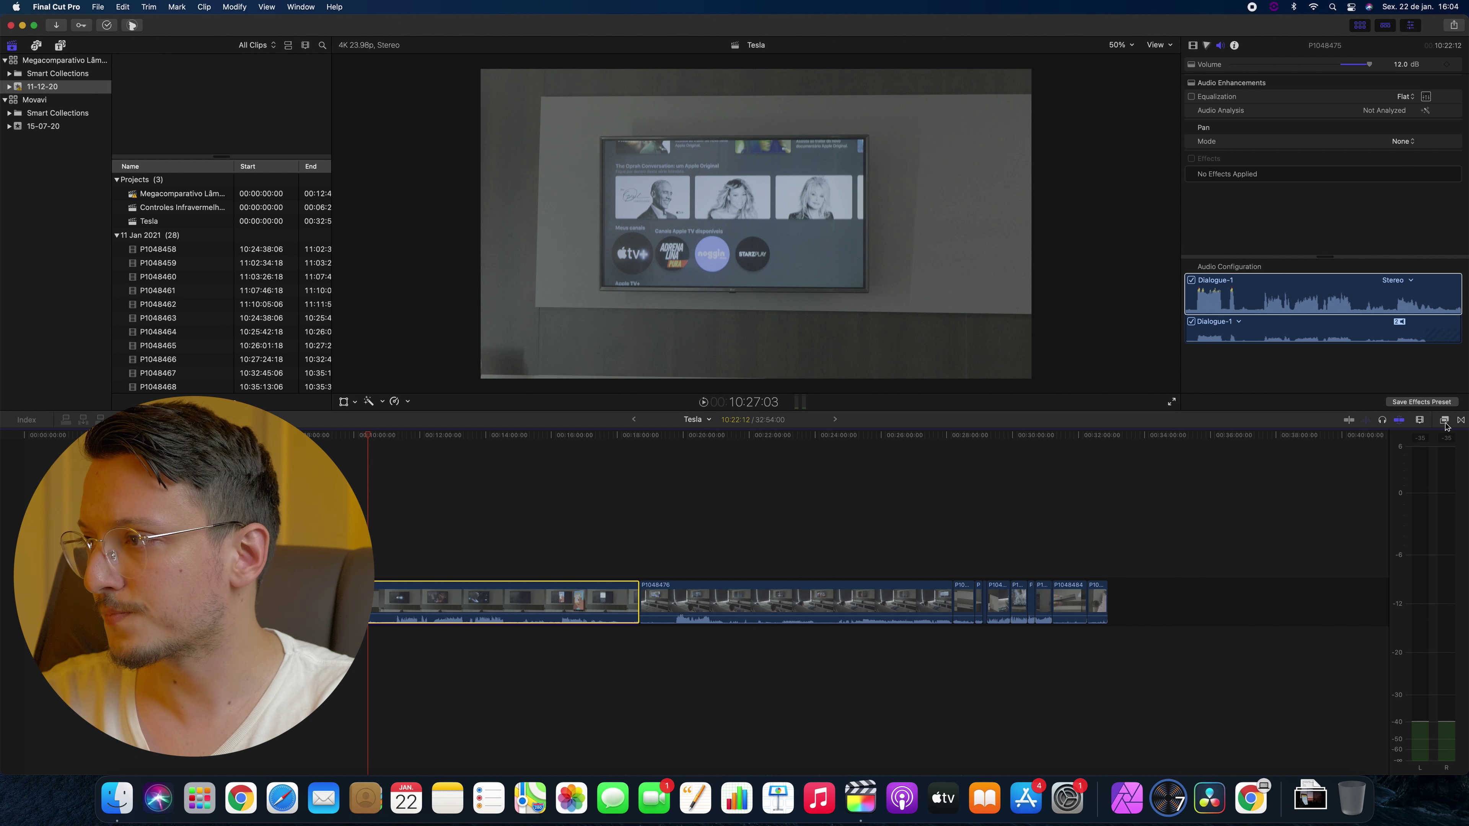
Step: Apply the iZotope RX 7 Voice De-noise audio effect to the selected clip and hide the effects browser
click(1445, 421)
scroll(1082, 752, down, 5)
click(1085, 750)
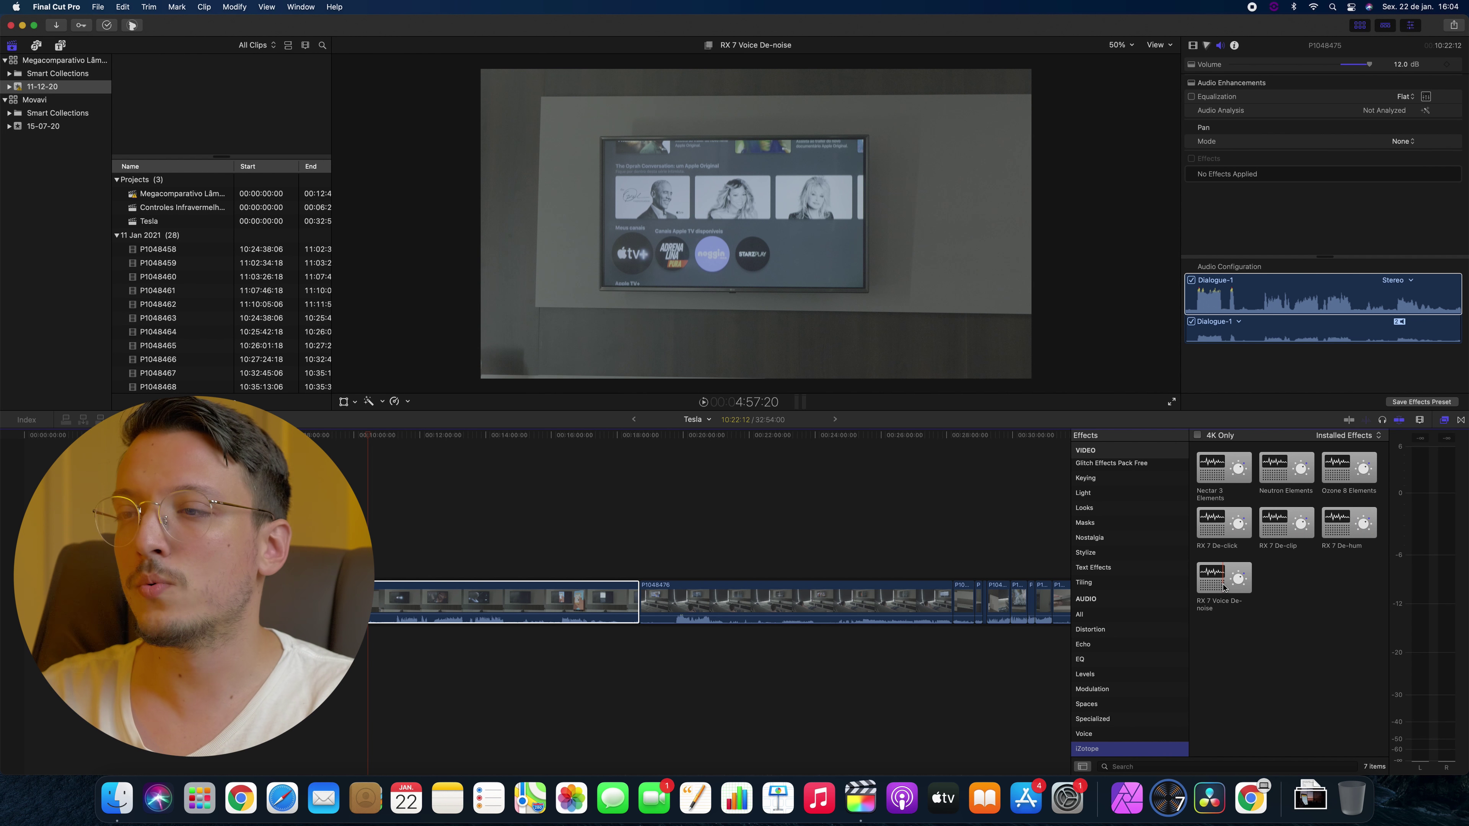
drag(1223, 589, 412, 608)
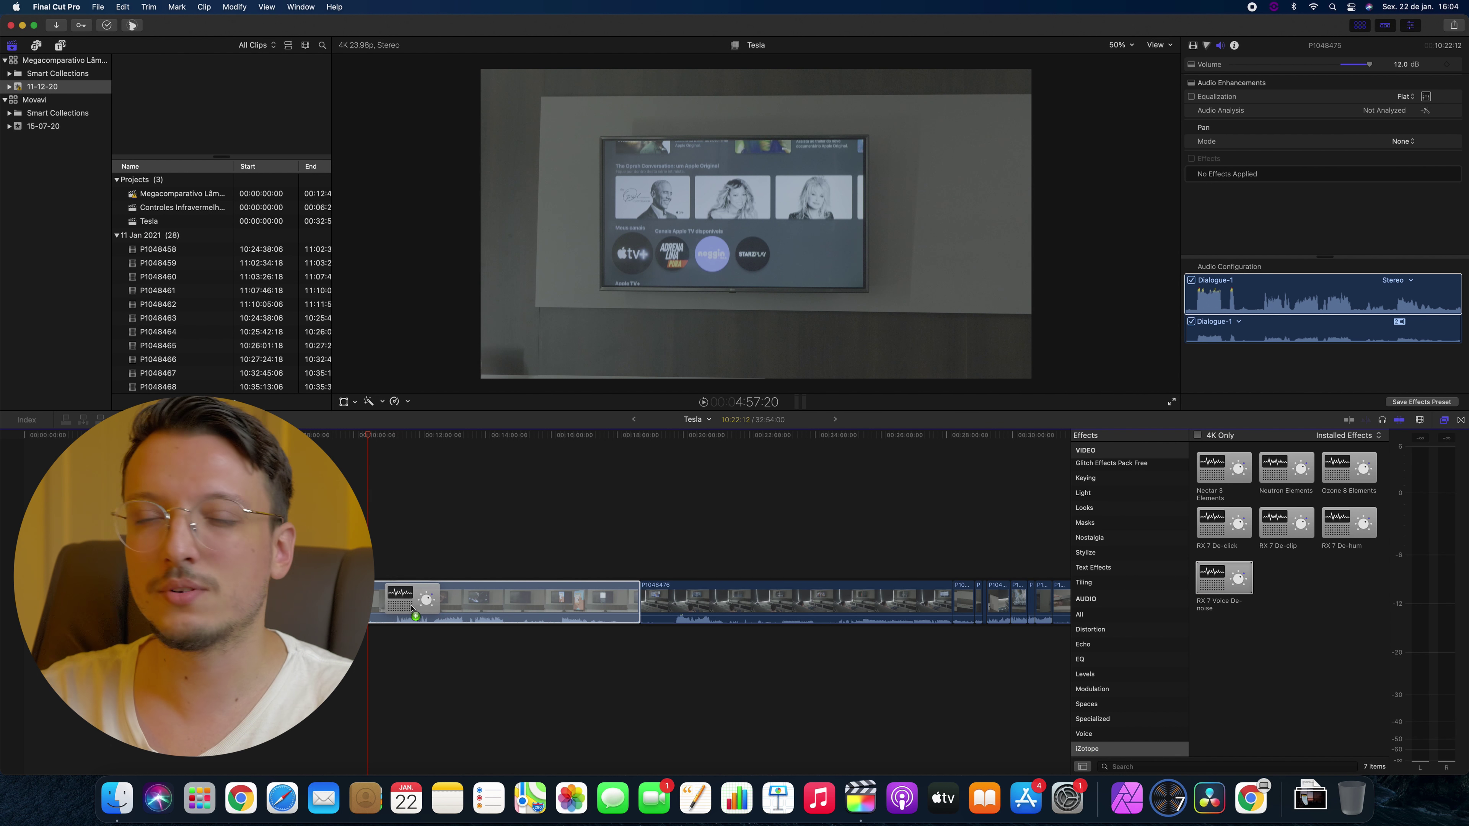
drag(411, 608, 398, 609)
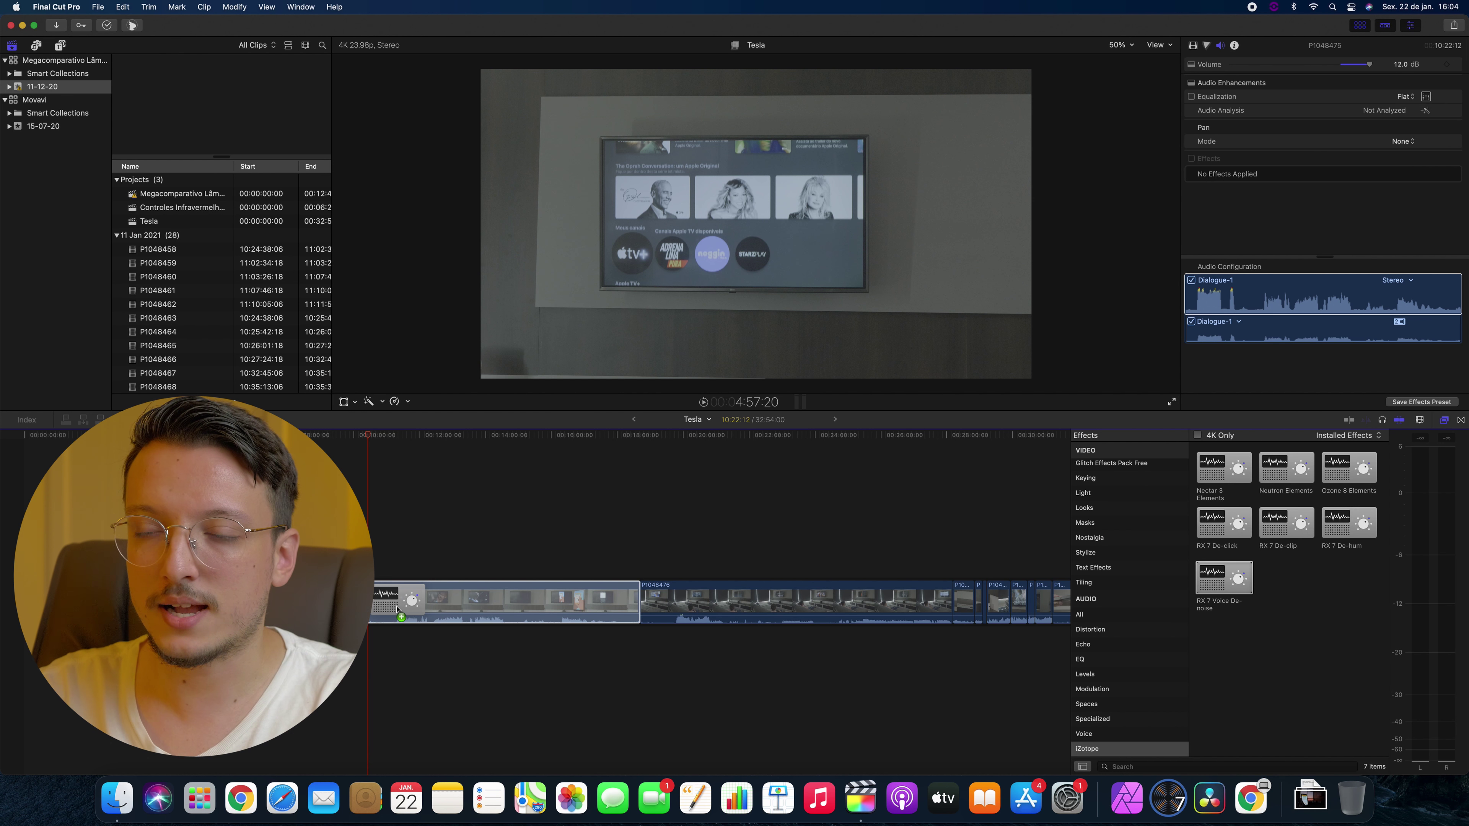
drag(397, 608, 396, 609)
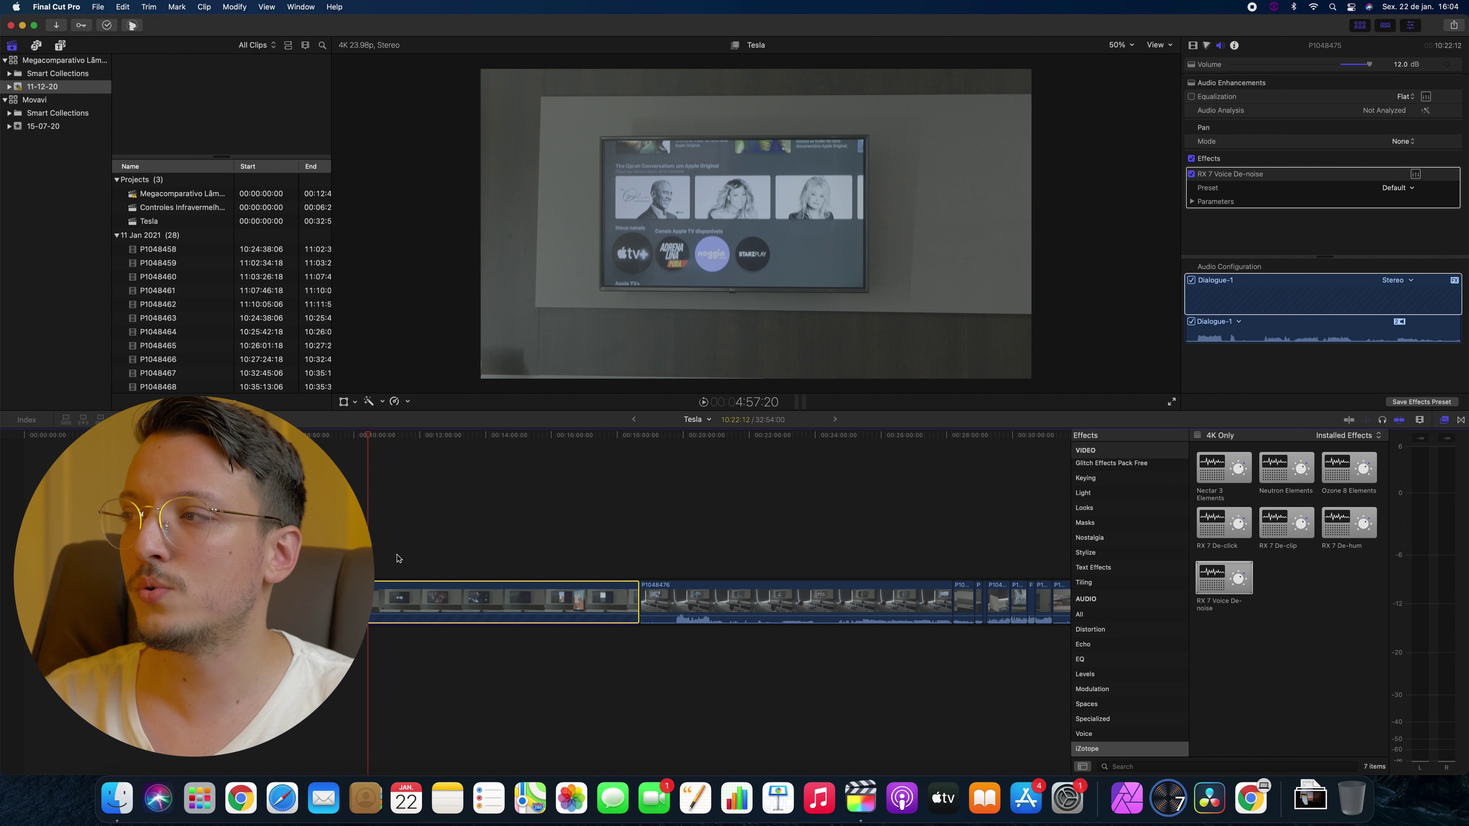
click(1444, 421)
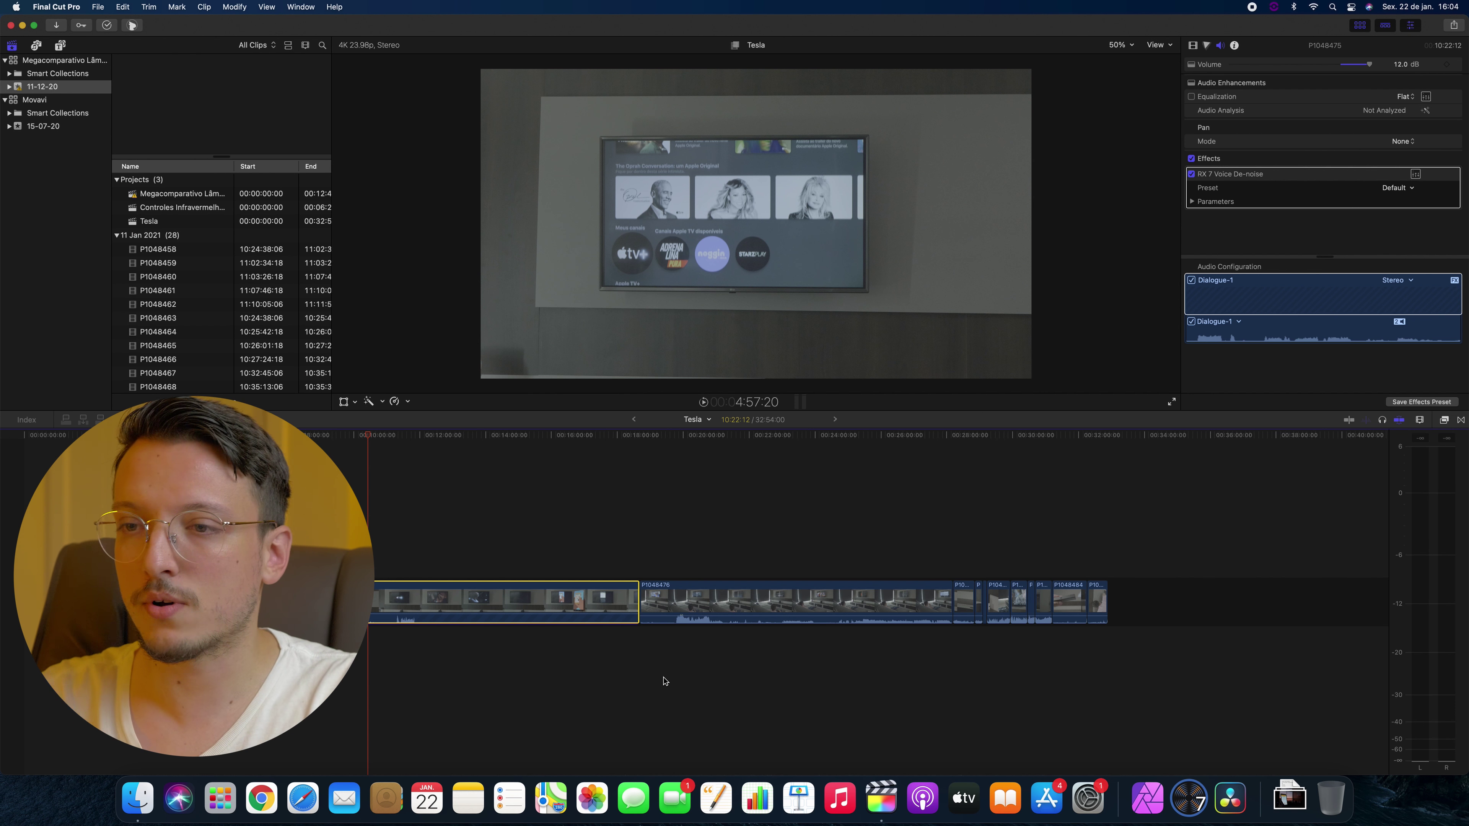
Step: Play the clip around 10:20:20 and switch RX 7 Voice De-noise off and on to compare the background noise
key(space)
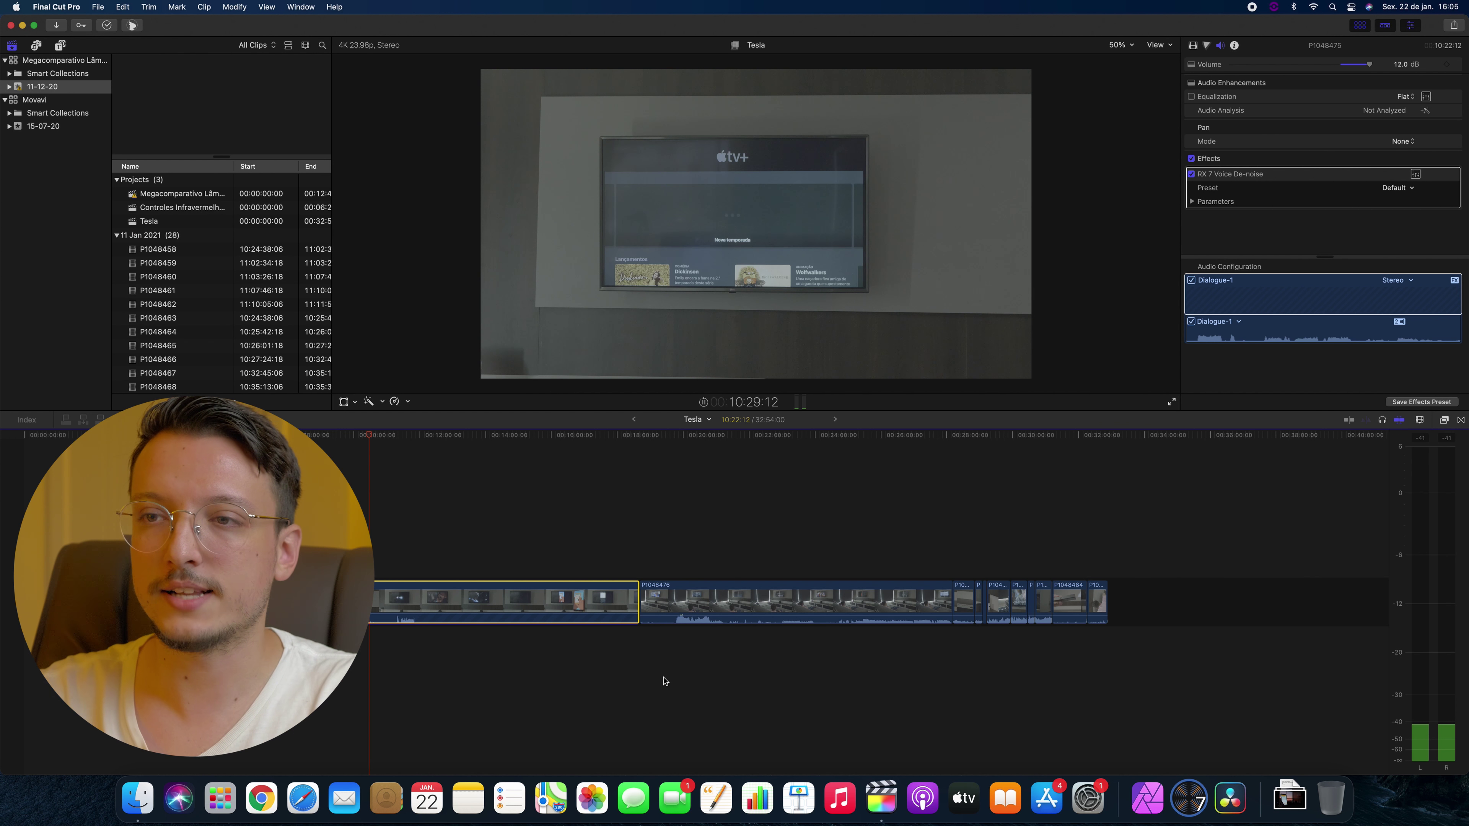
key(space)
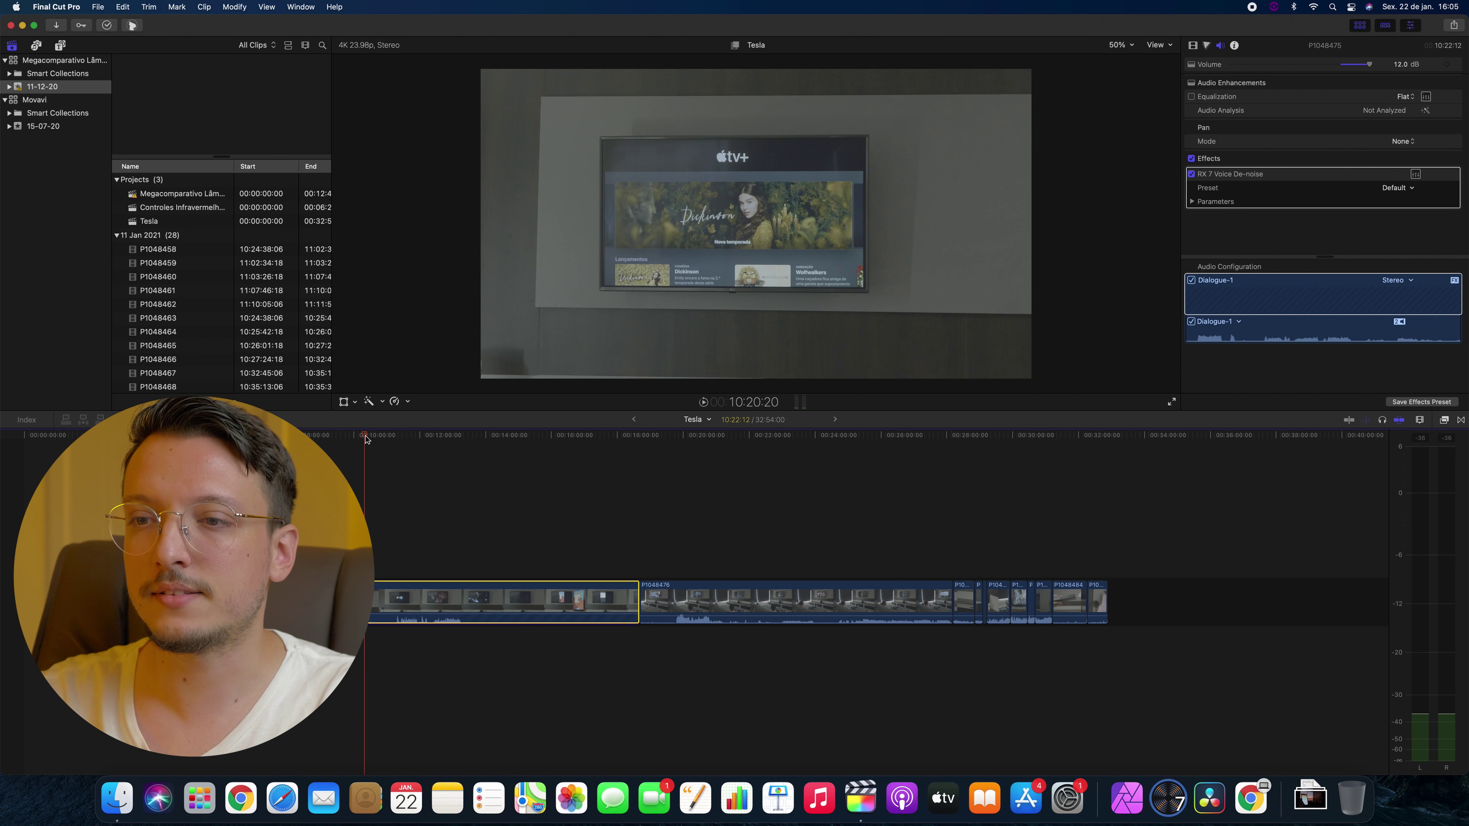
click(365, 439)
key(space)
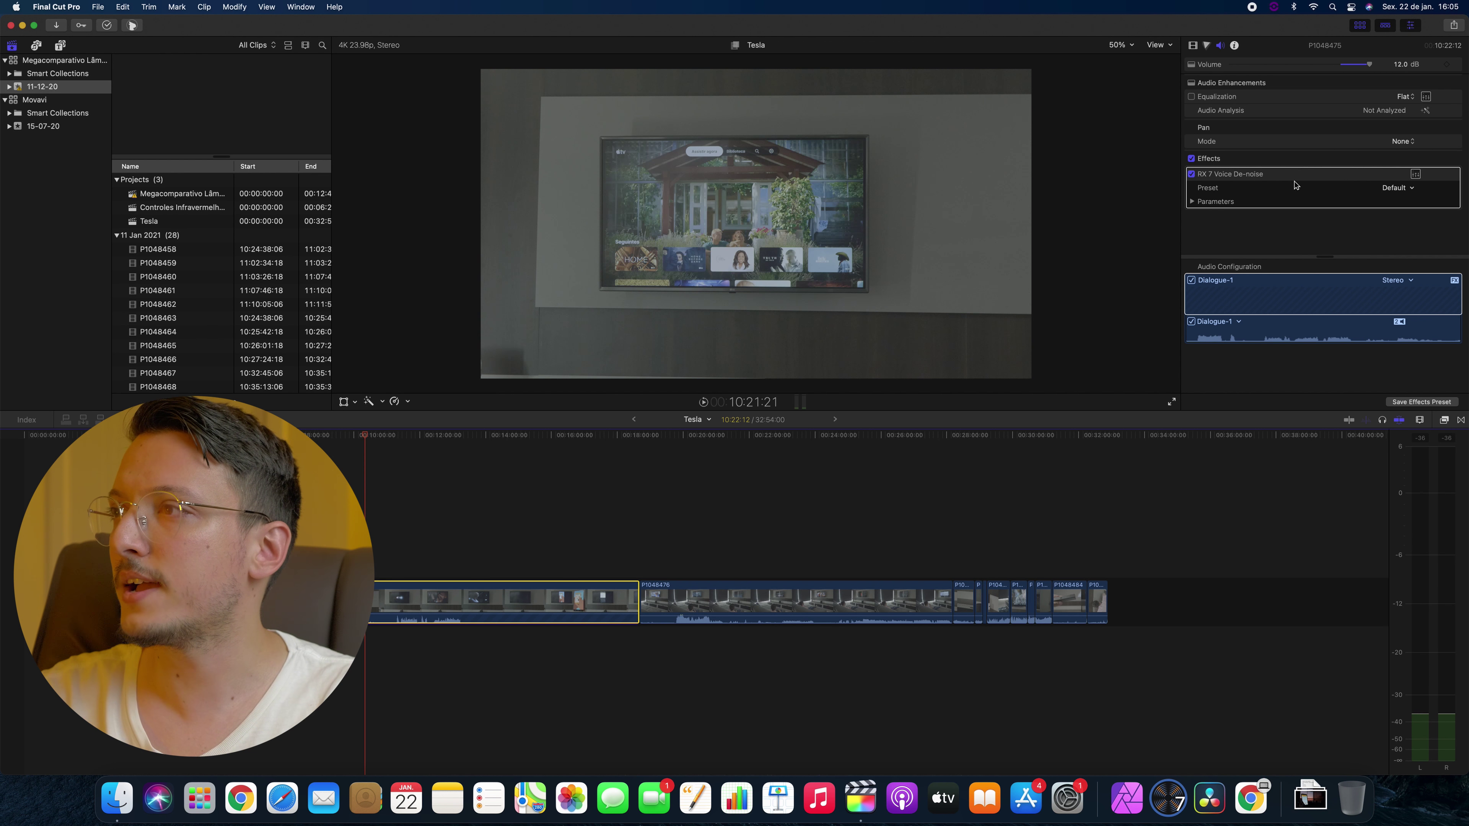
click(1192, 175)
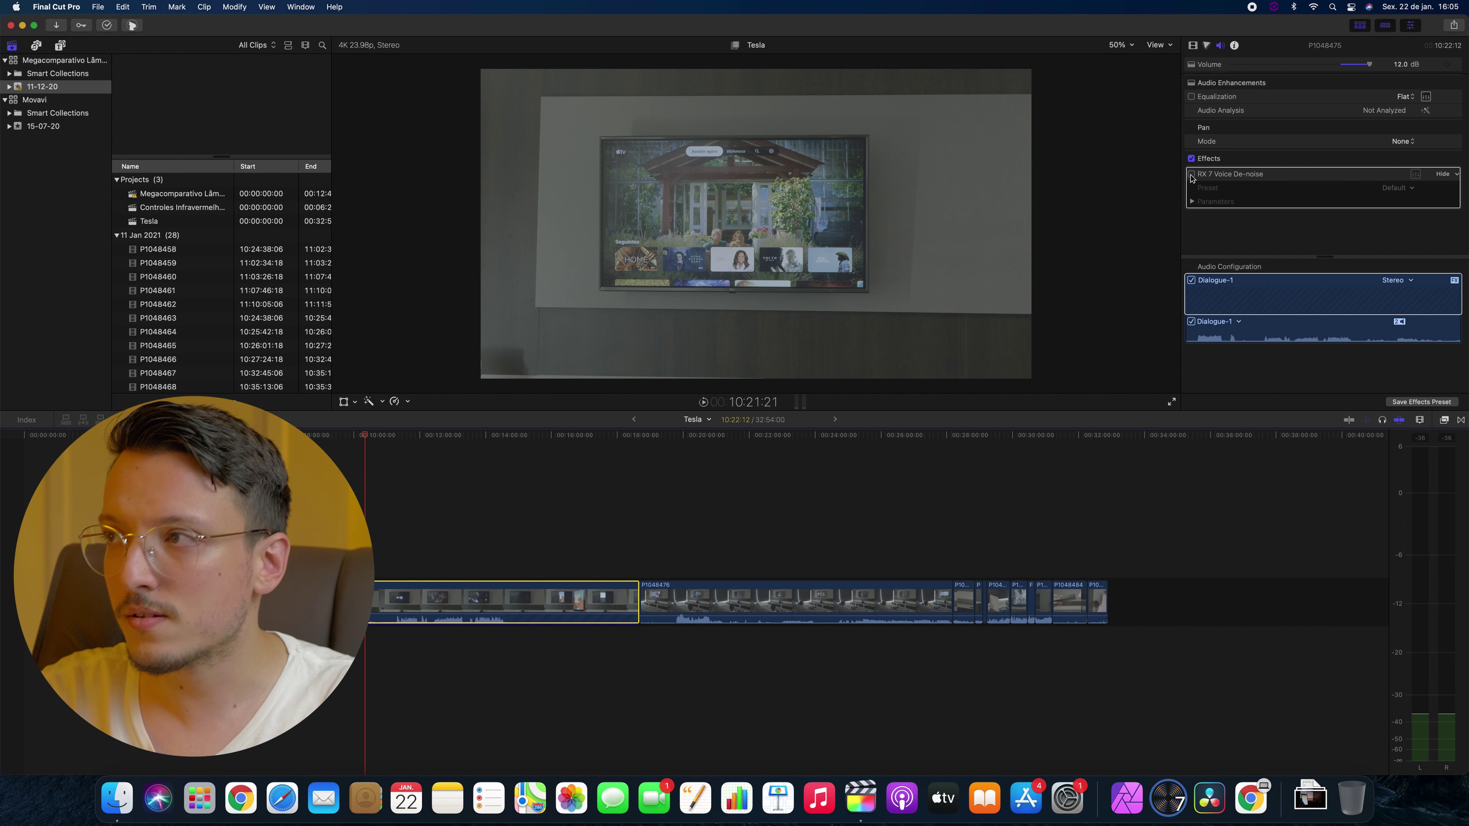
click(1192, 175)
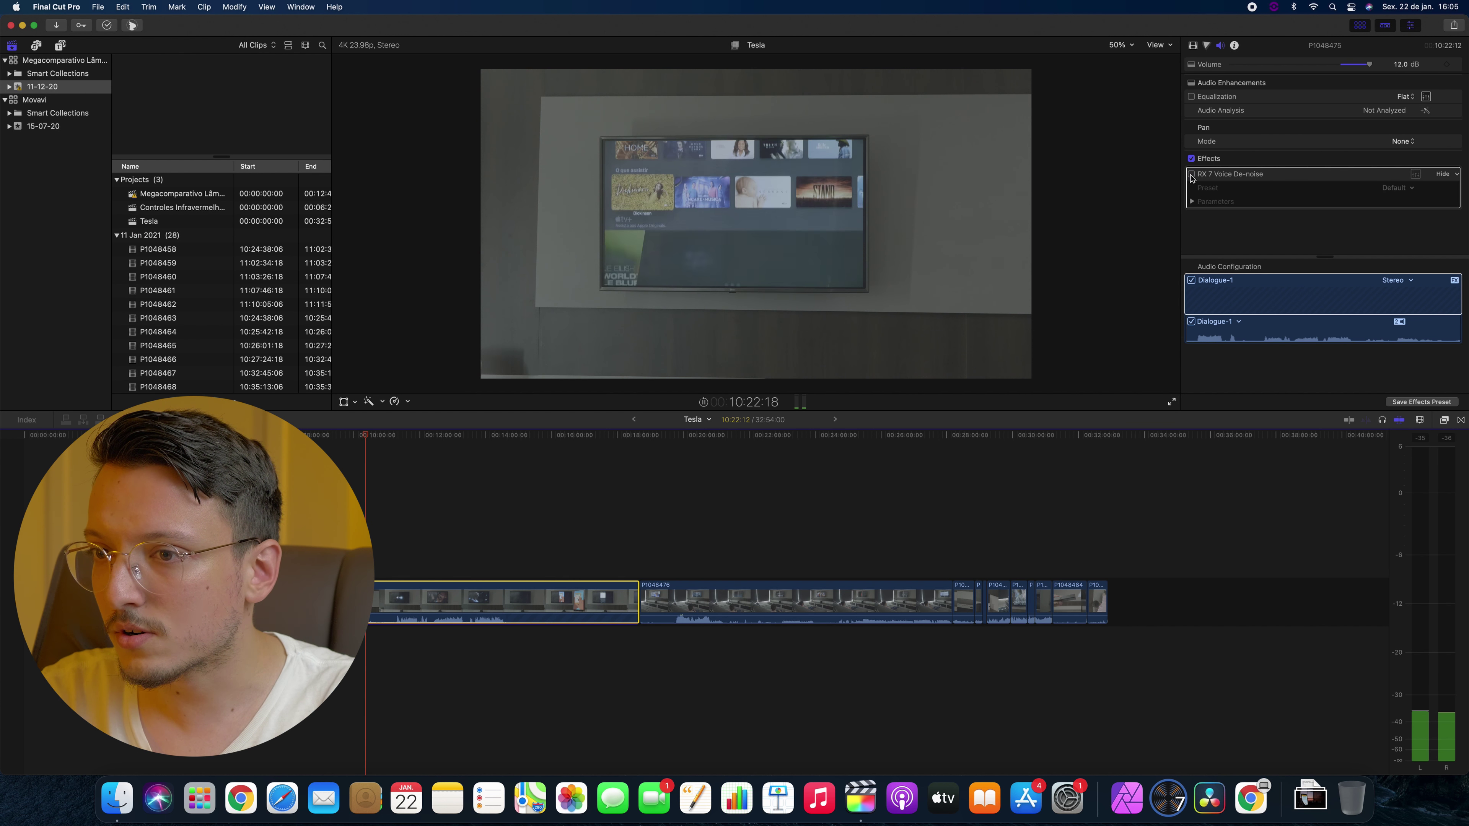
click(1191, 175)
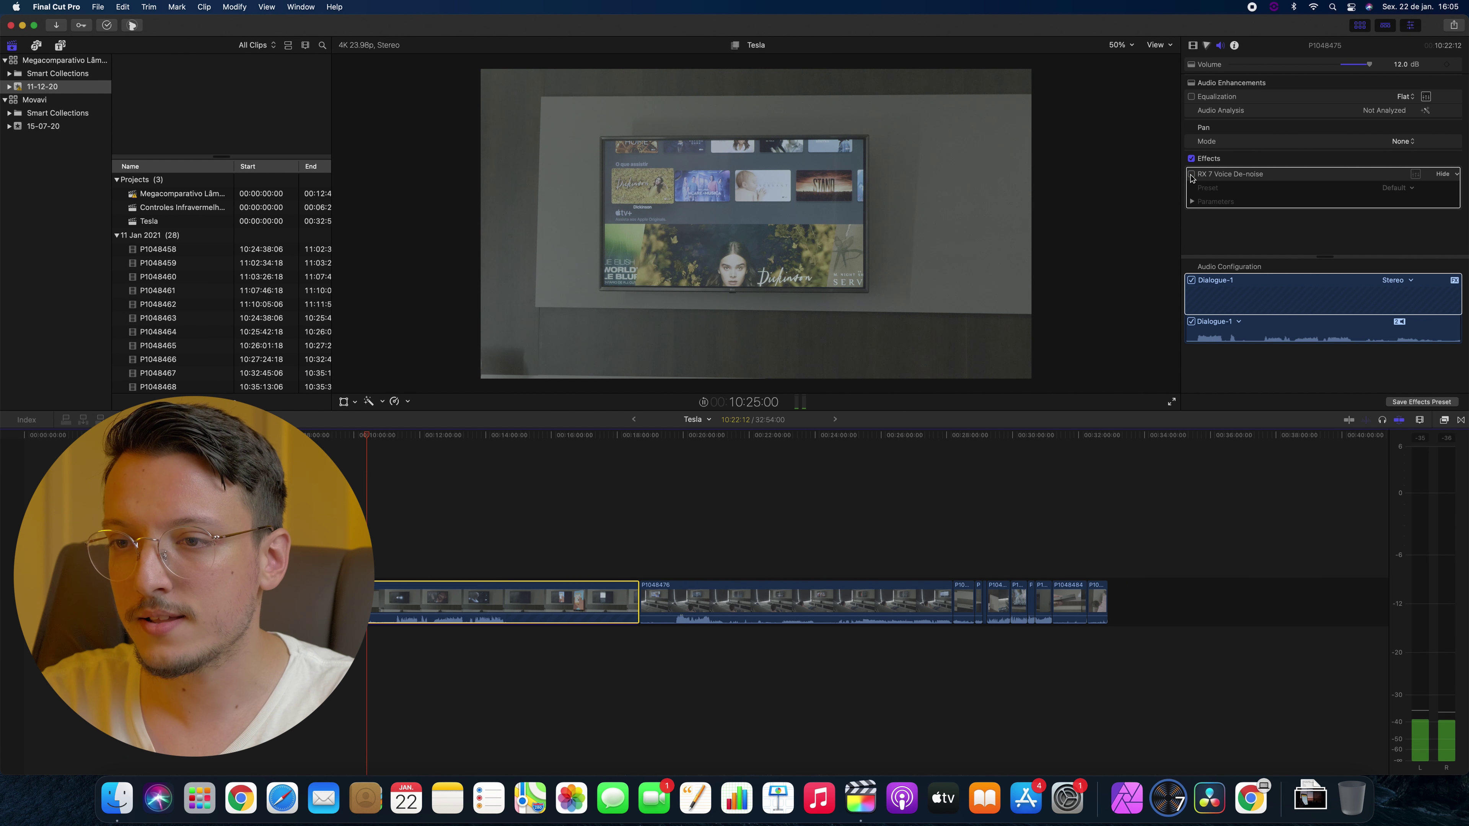
click(1191, 175)
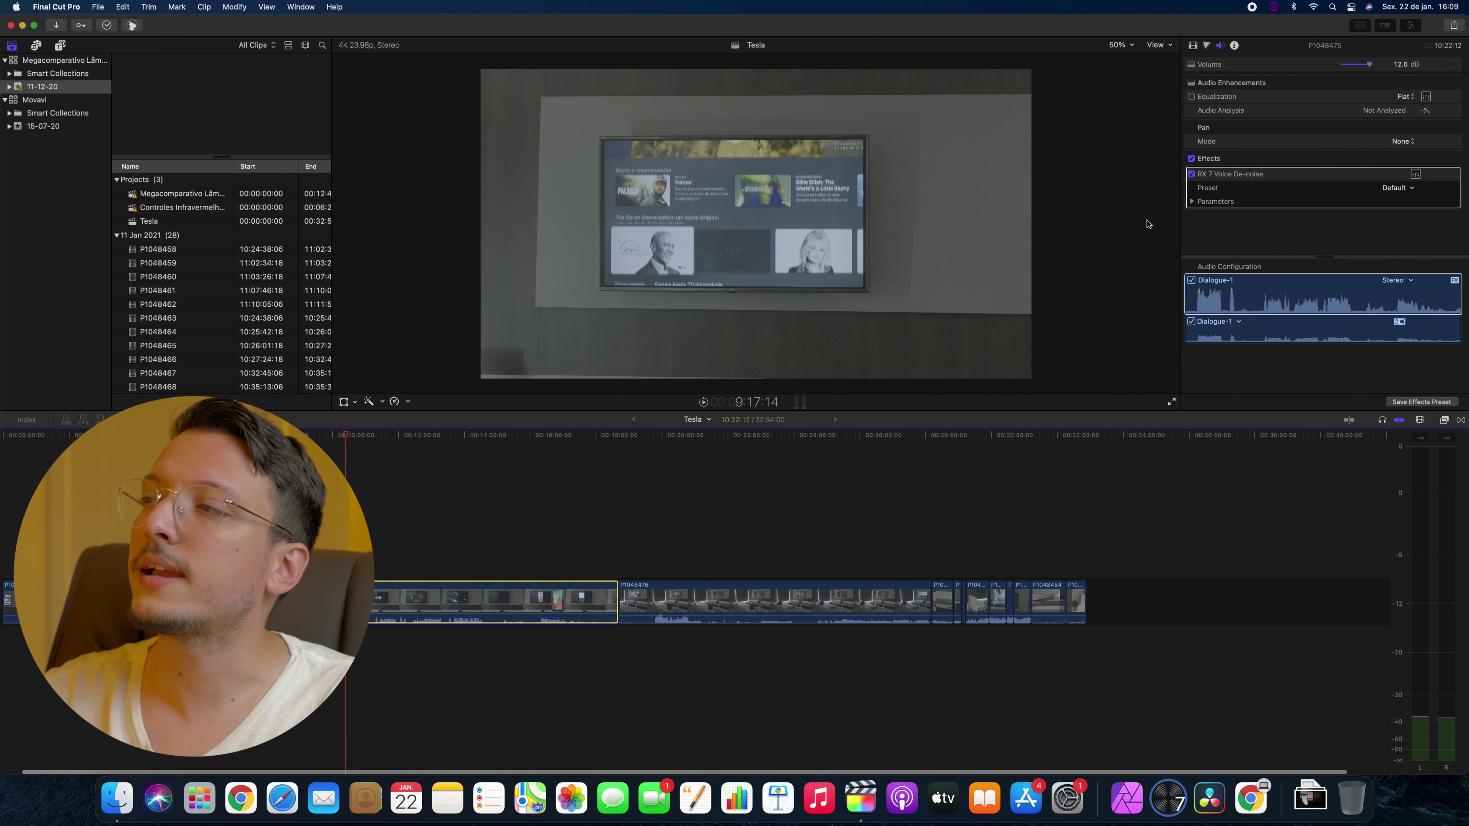
Step: Expand the RX 7 Voice De-noise parameters and review the thresholds, reduction, adaptive mode and filter type settings
click(1192, 202)
scroll(1220, 209, down, 5)
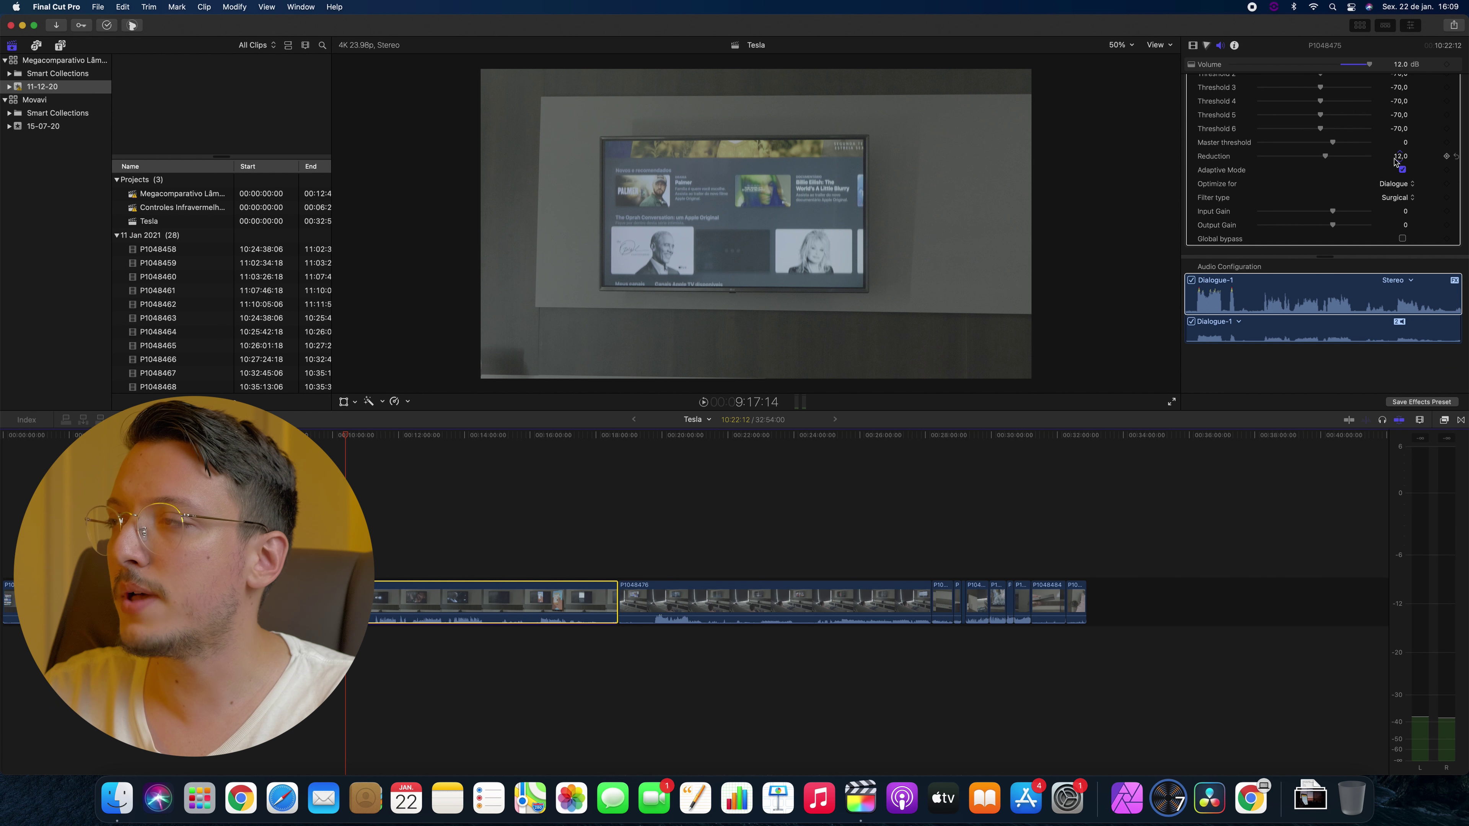
scroll(1302, 168, up, 5)
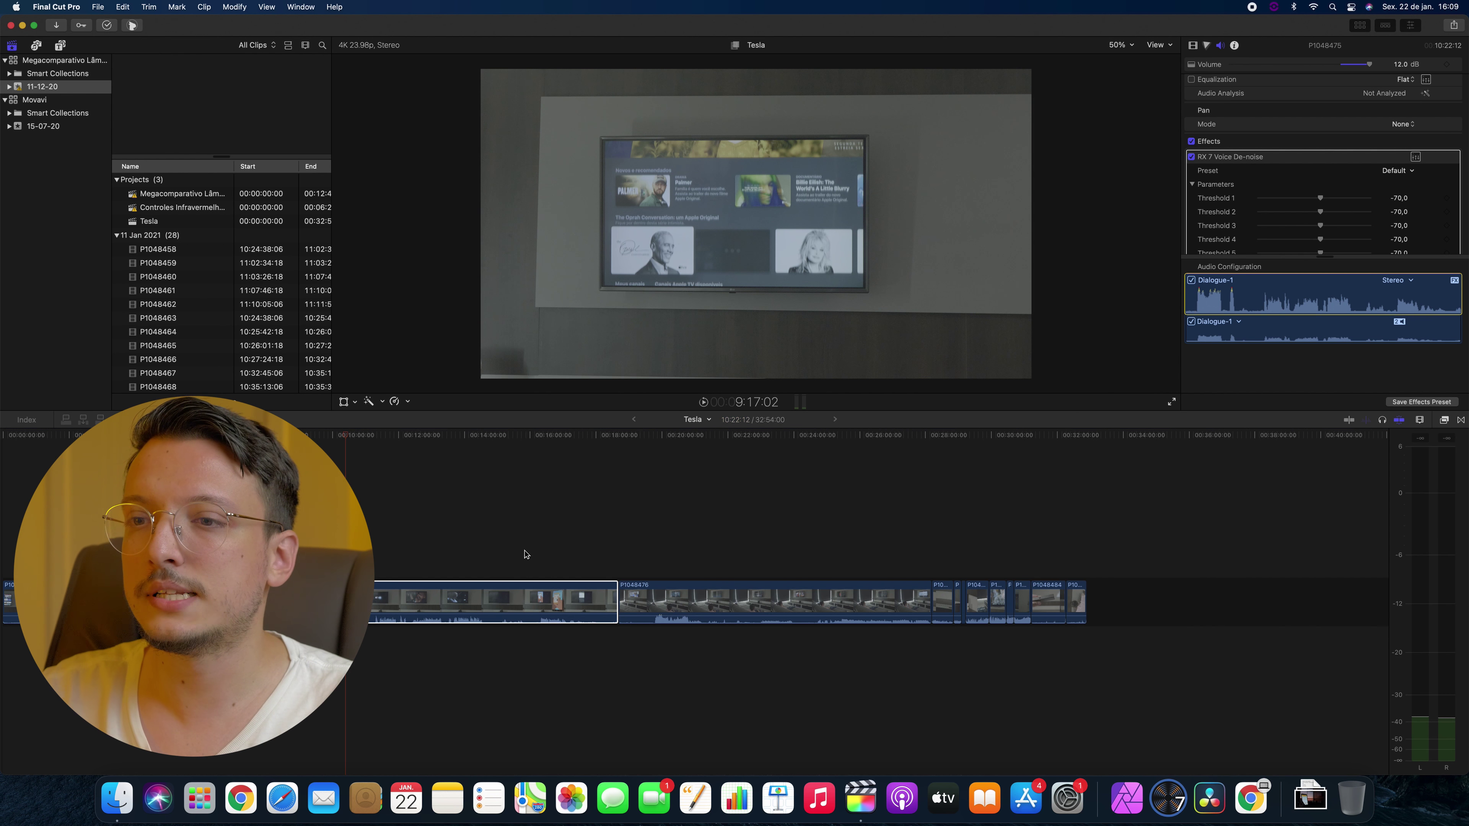
mouse_move(487, 613)
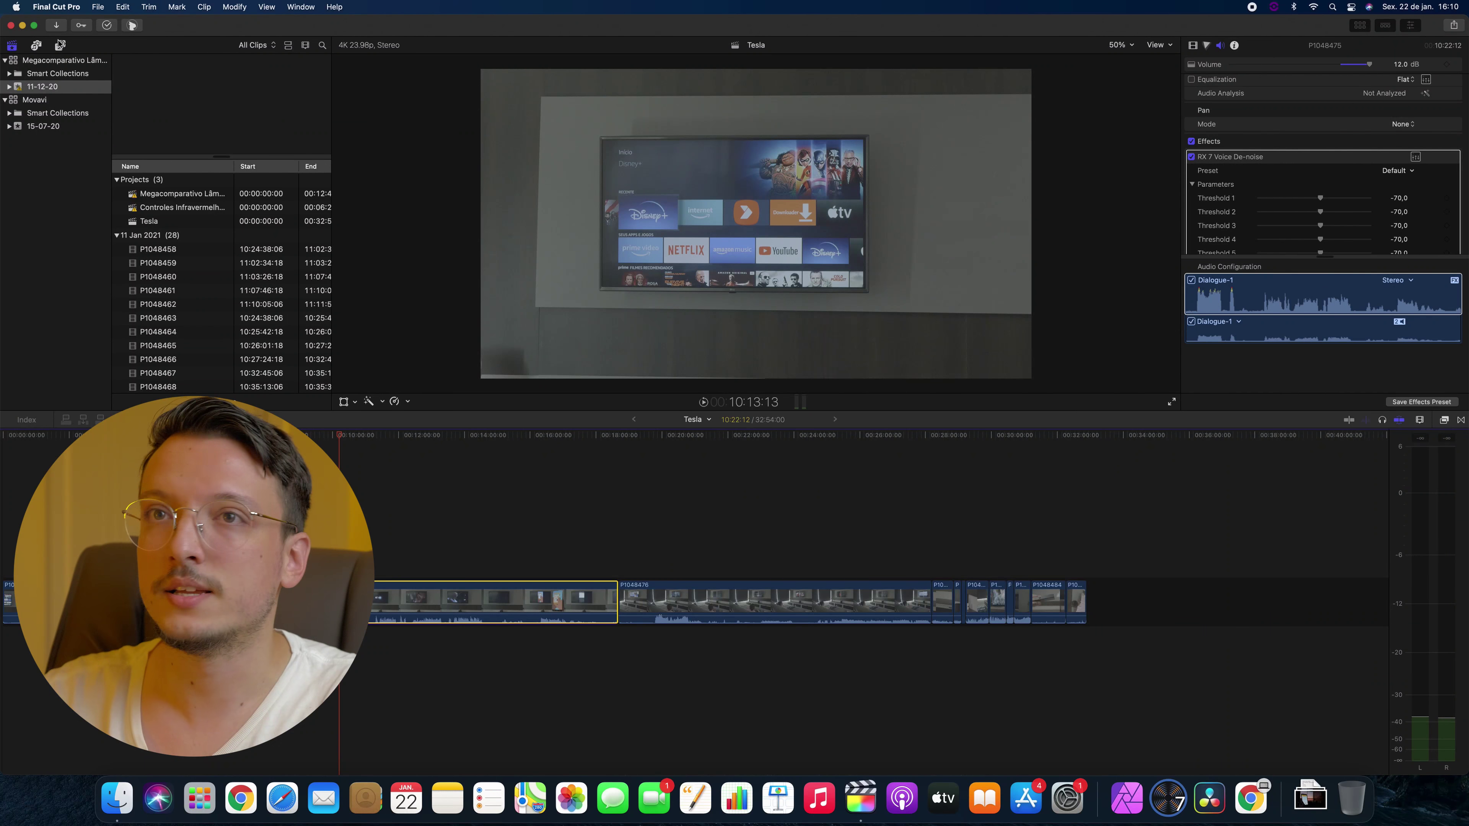
Step: Quit Final Cut Pro, search the installed applications for "rx" and launch iZotope RX 7 Audio Editor
click(56, 6)
click(76, 174)
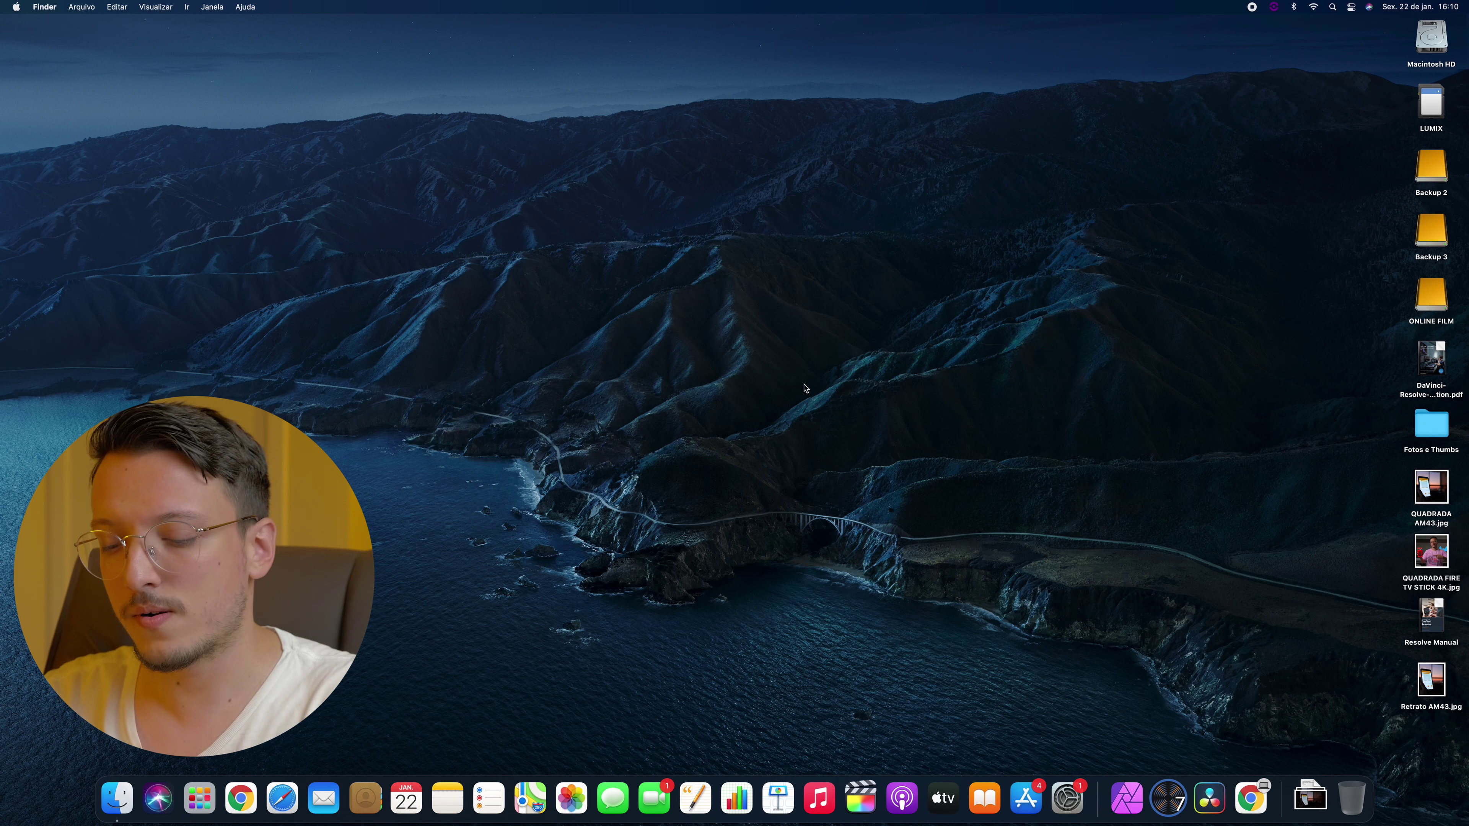
key(F4)
scroll(806, 388, right, 5)
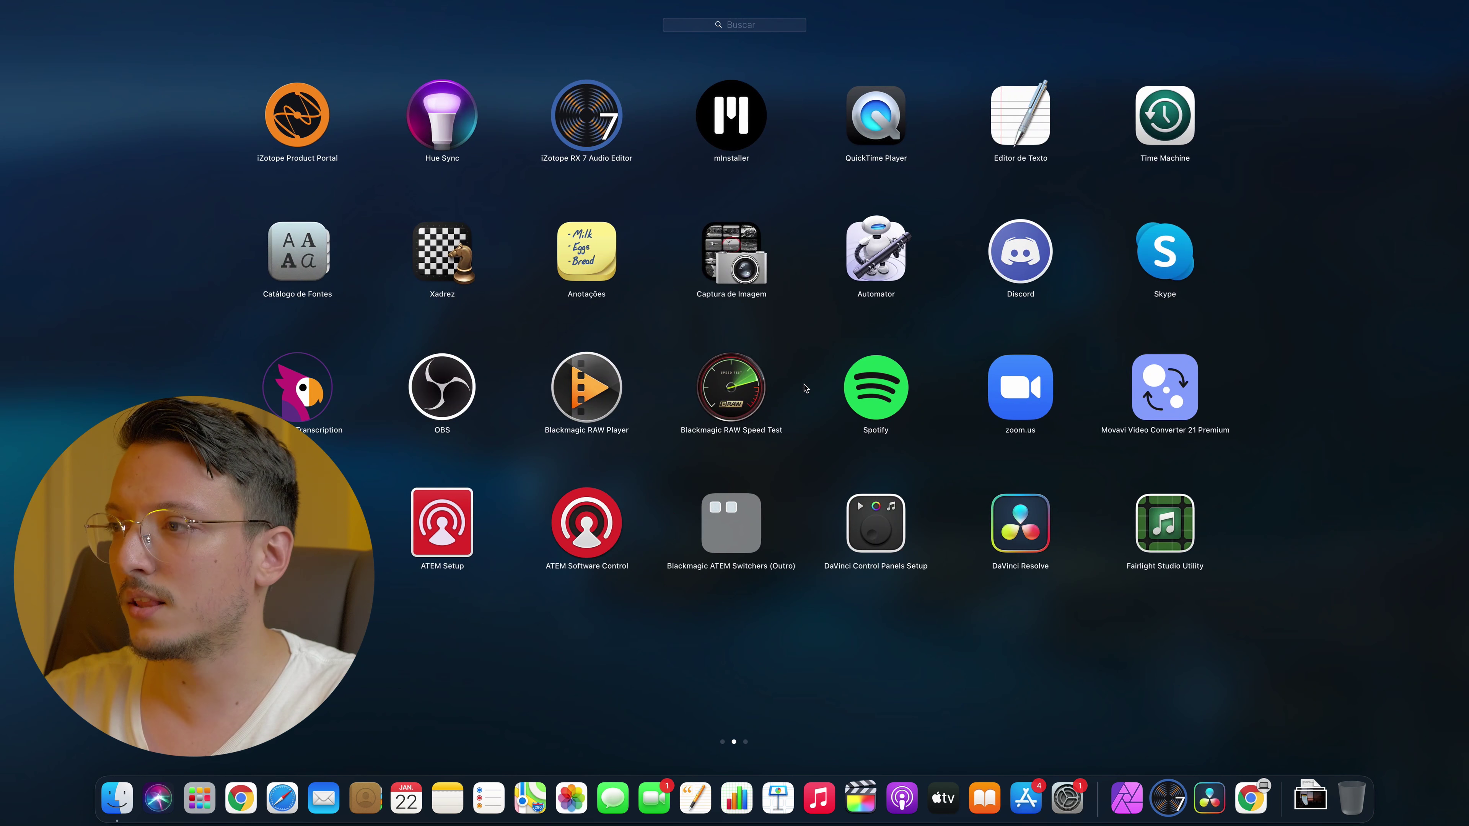
scroll(806, 387, right, 5)
scroll(806, 388, left, 5)
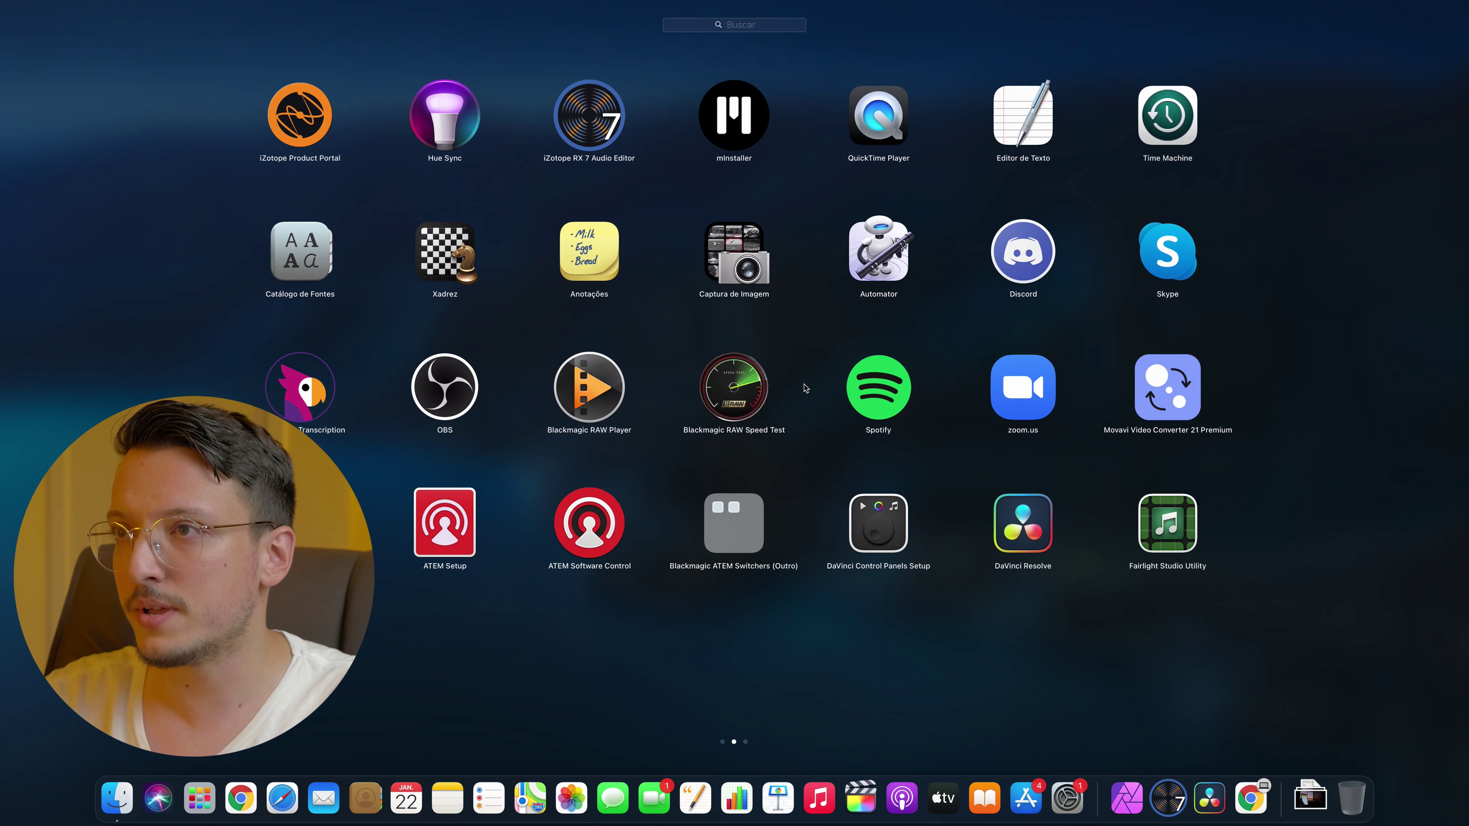
click(743, 26)
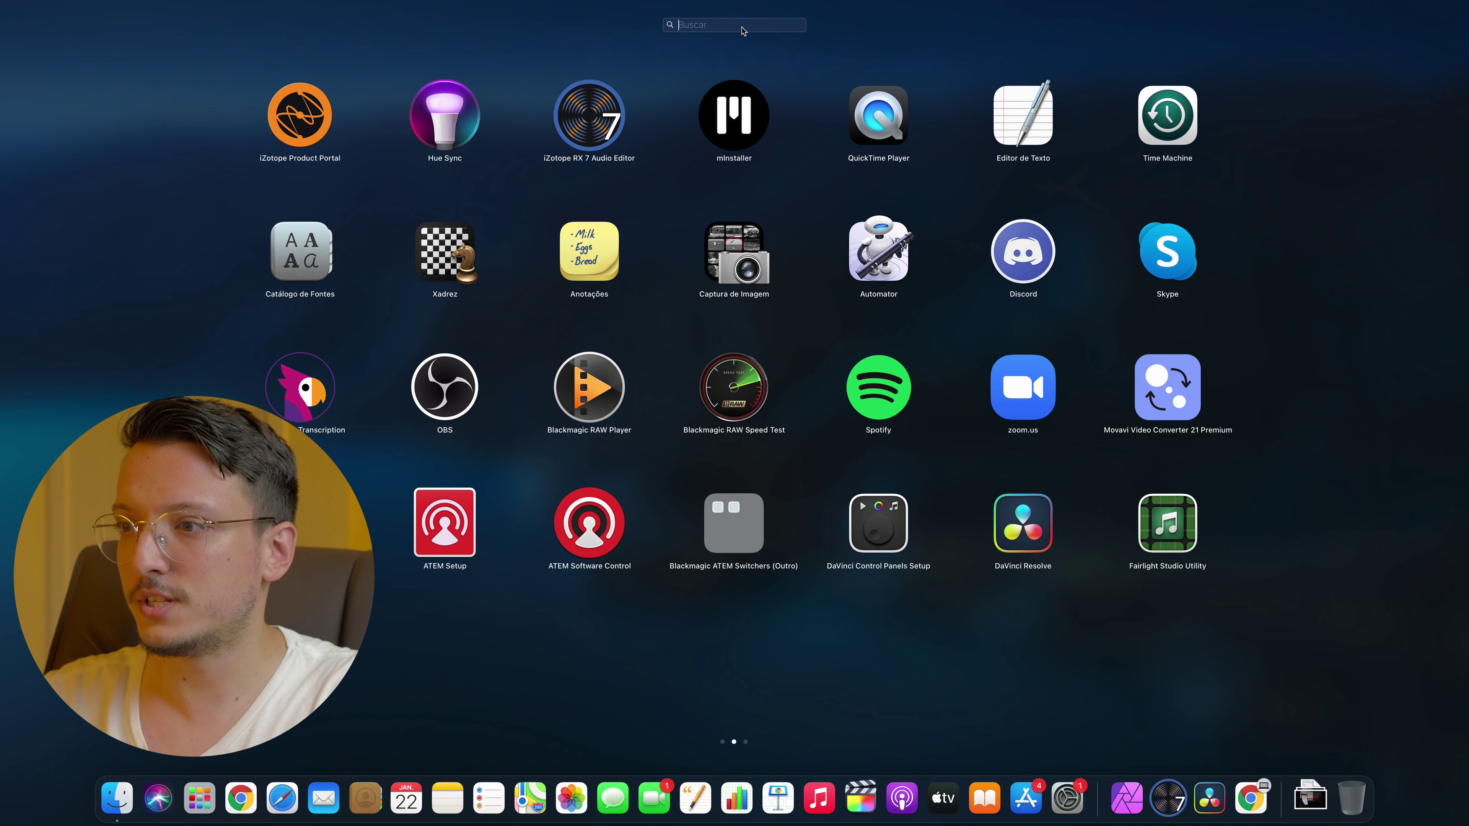
text(rx)
key(Return)
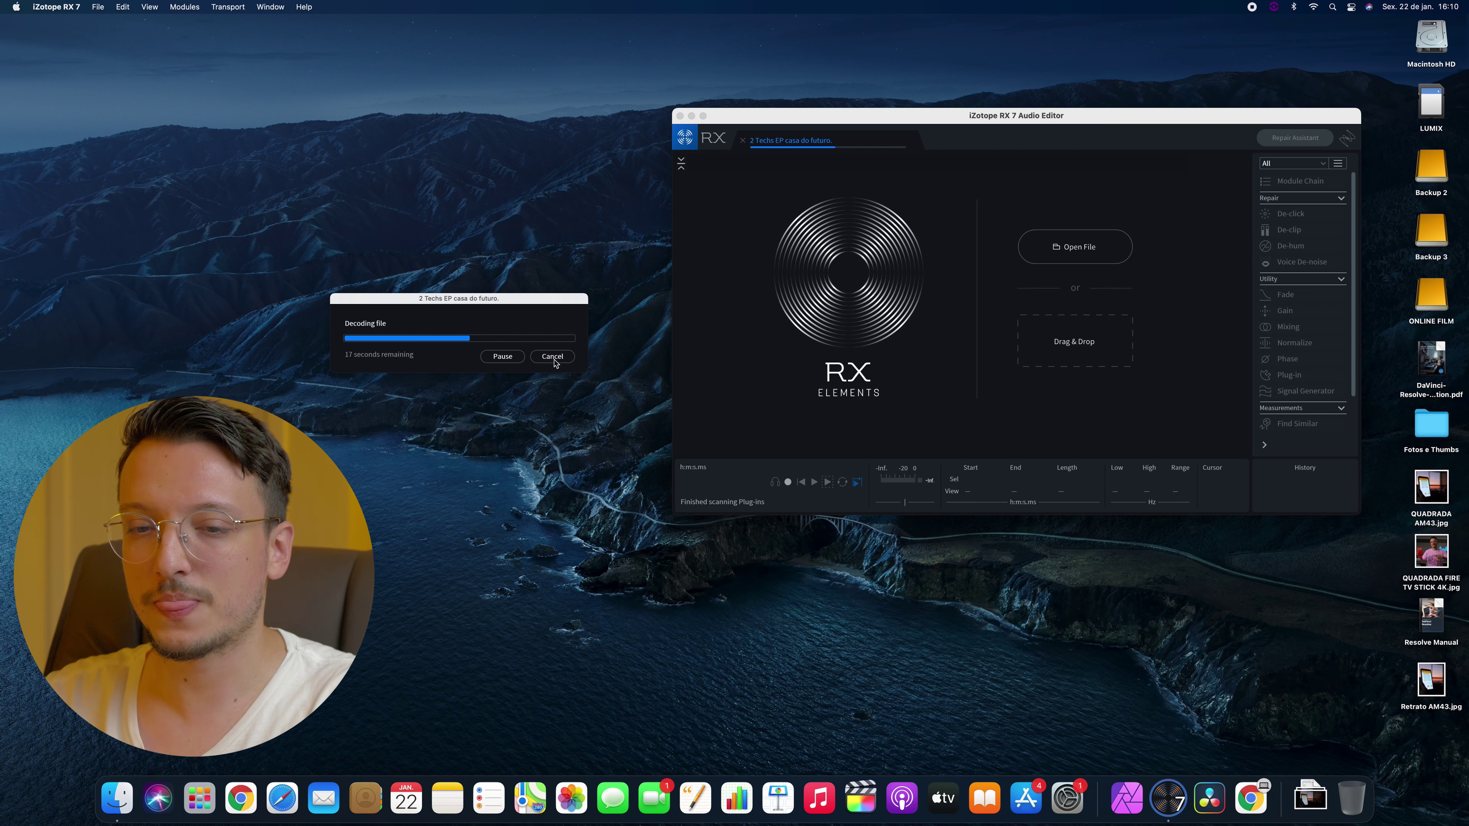
Step: Search the installed applications for "rx", open iZotope RX 7 Audio Editor and move its window toward the middle of the desktop
key(F4)
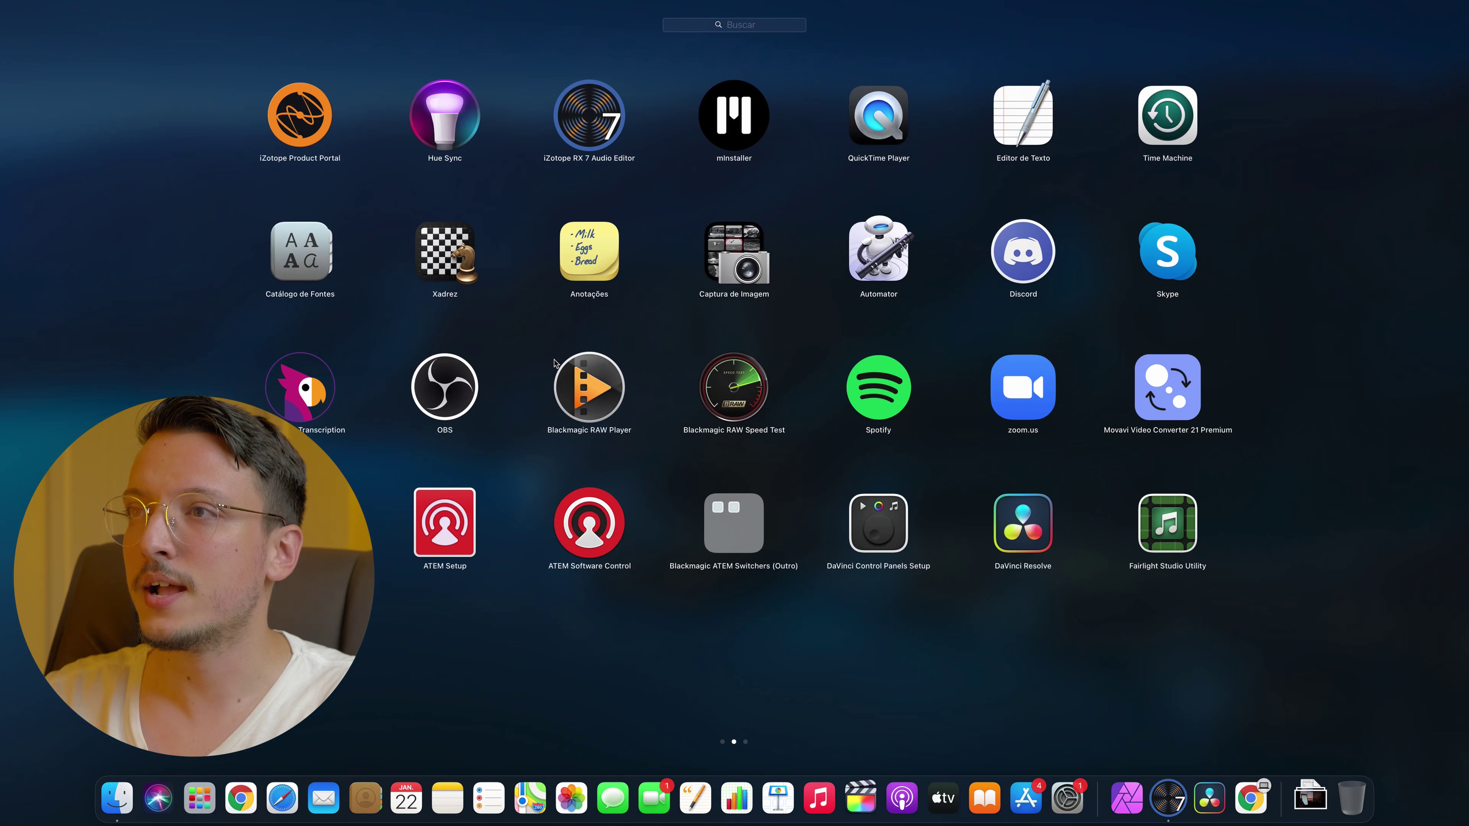
text(rx)
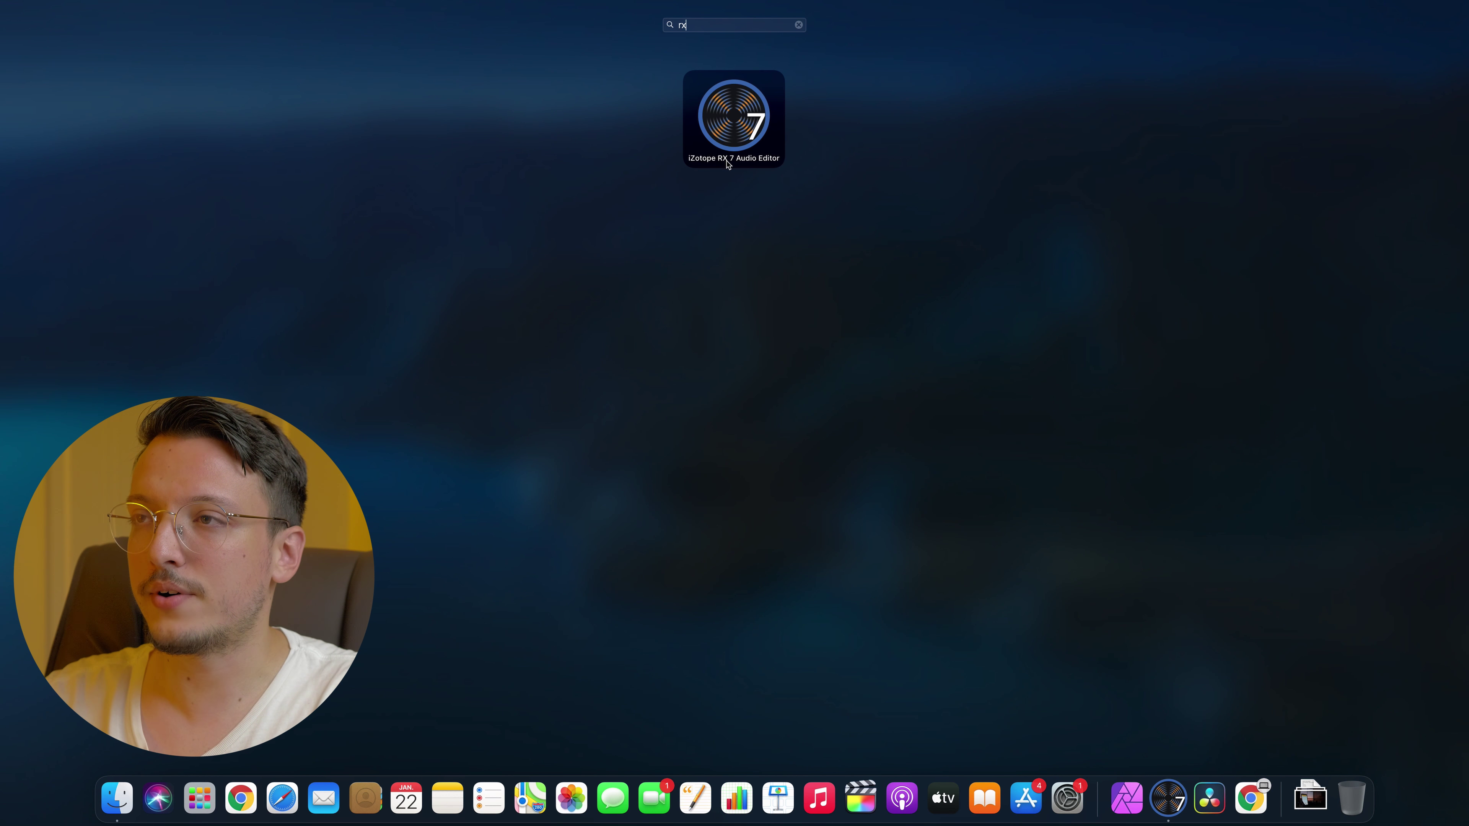
click(736, 137)
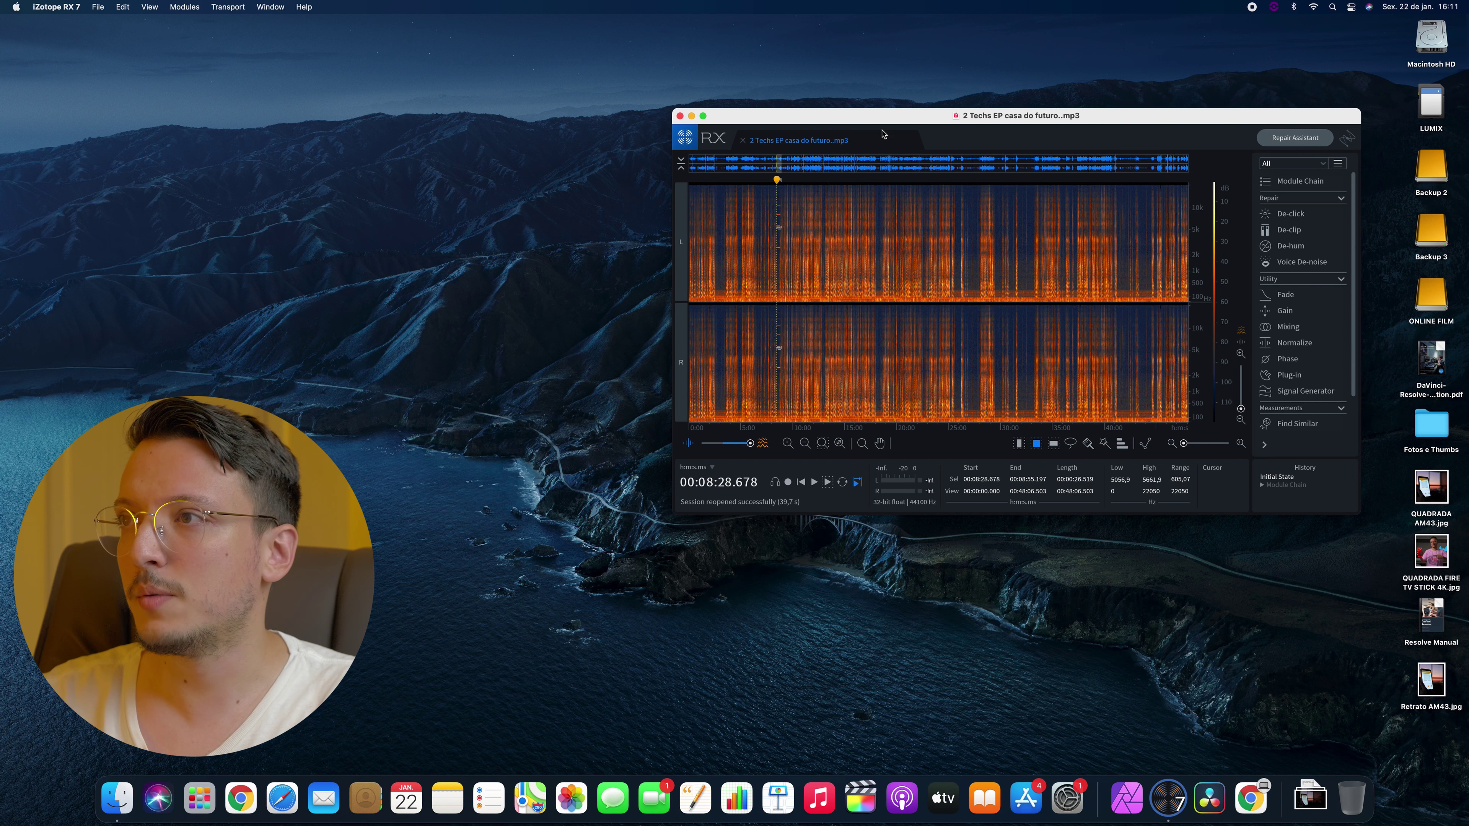
drag(883, 136, 632, 148)
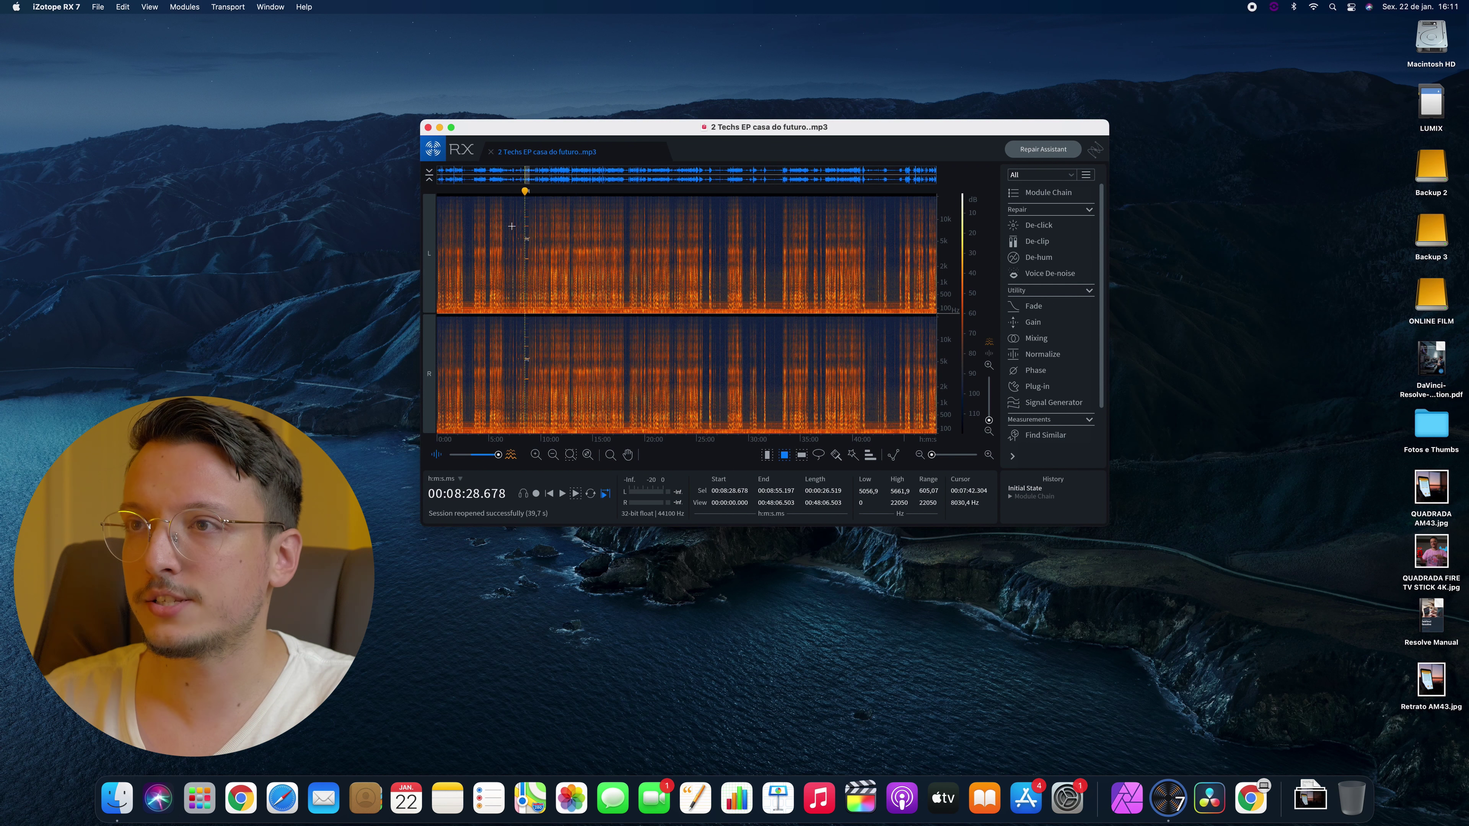
Step: Listen to the recording from about 00:09:34 and again from about 00:15:00
click(535, 201)
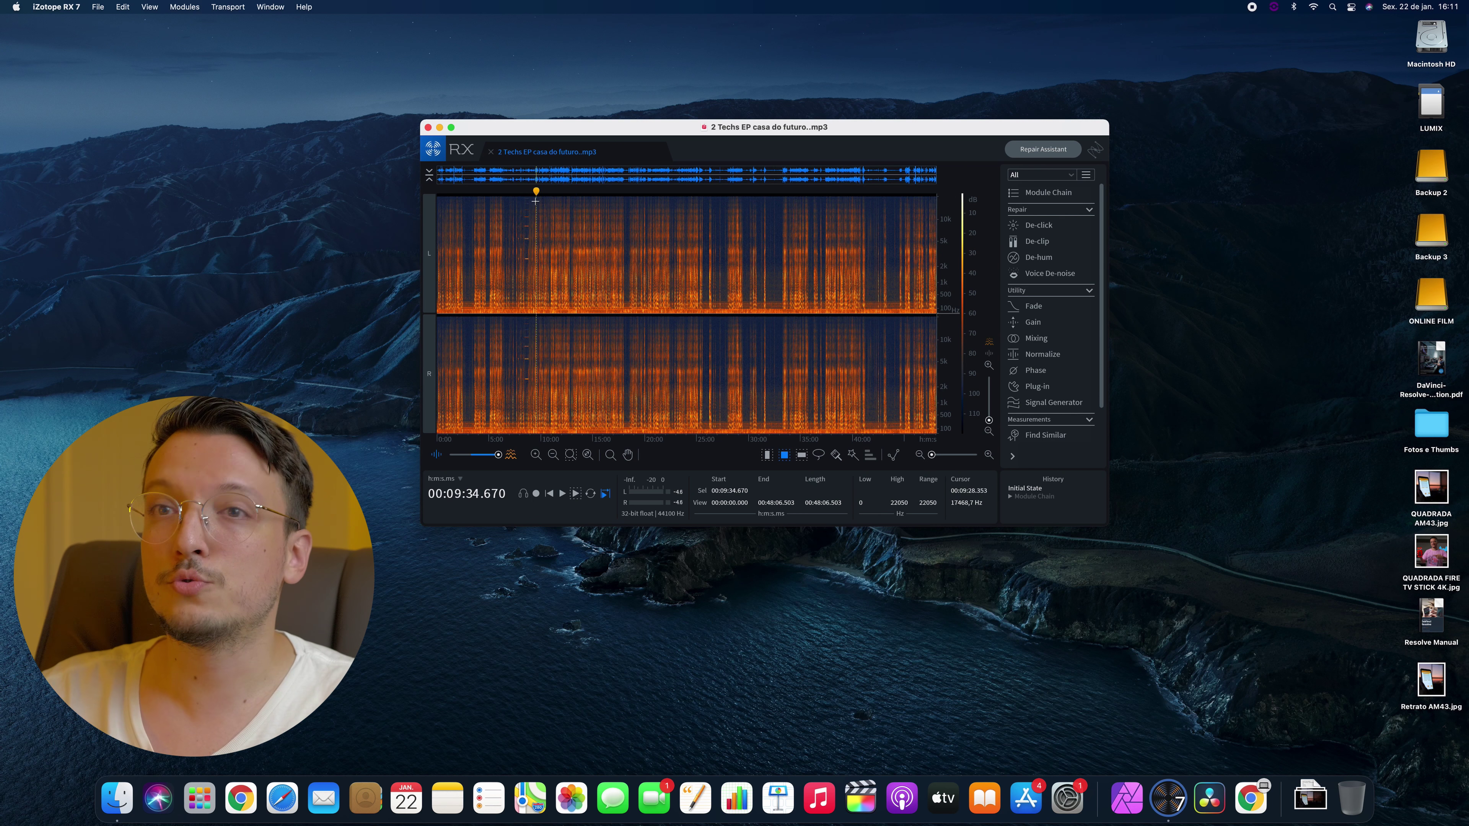
key(space)
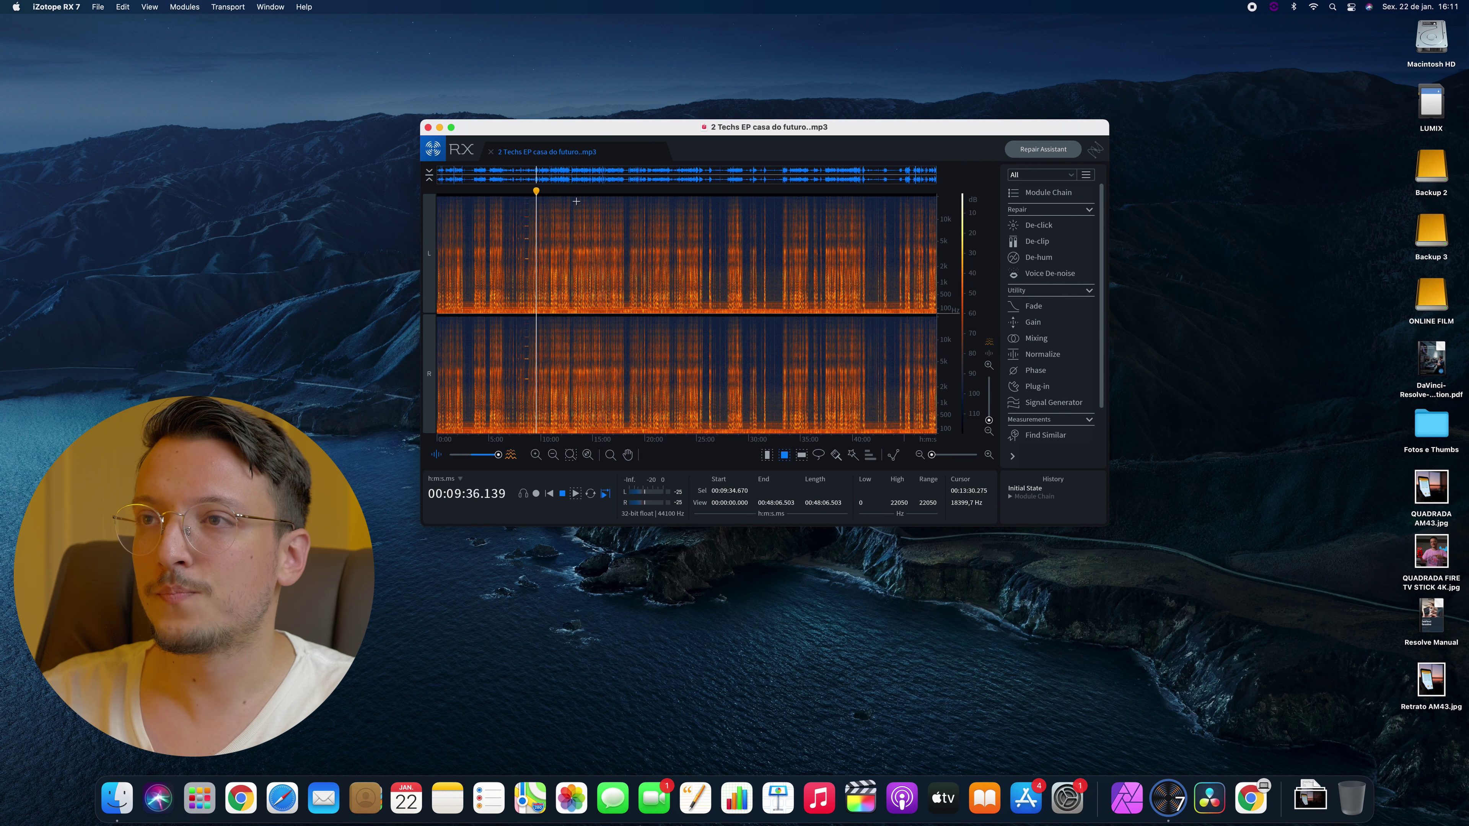
click(593, 205)
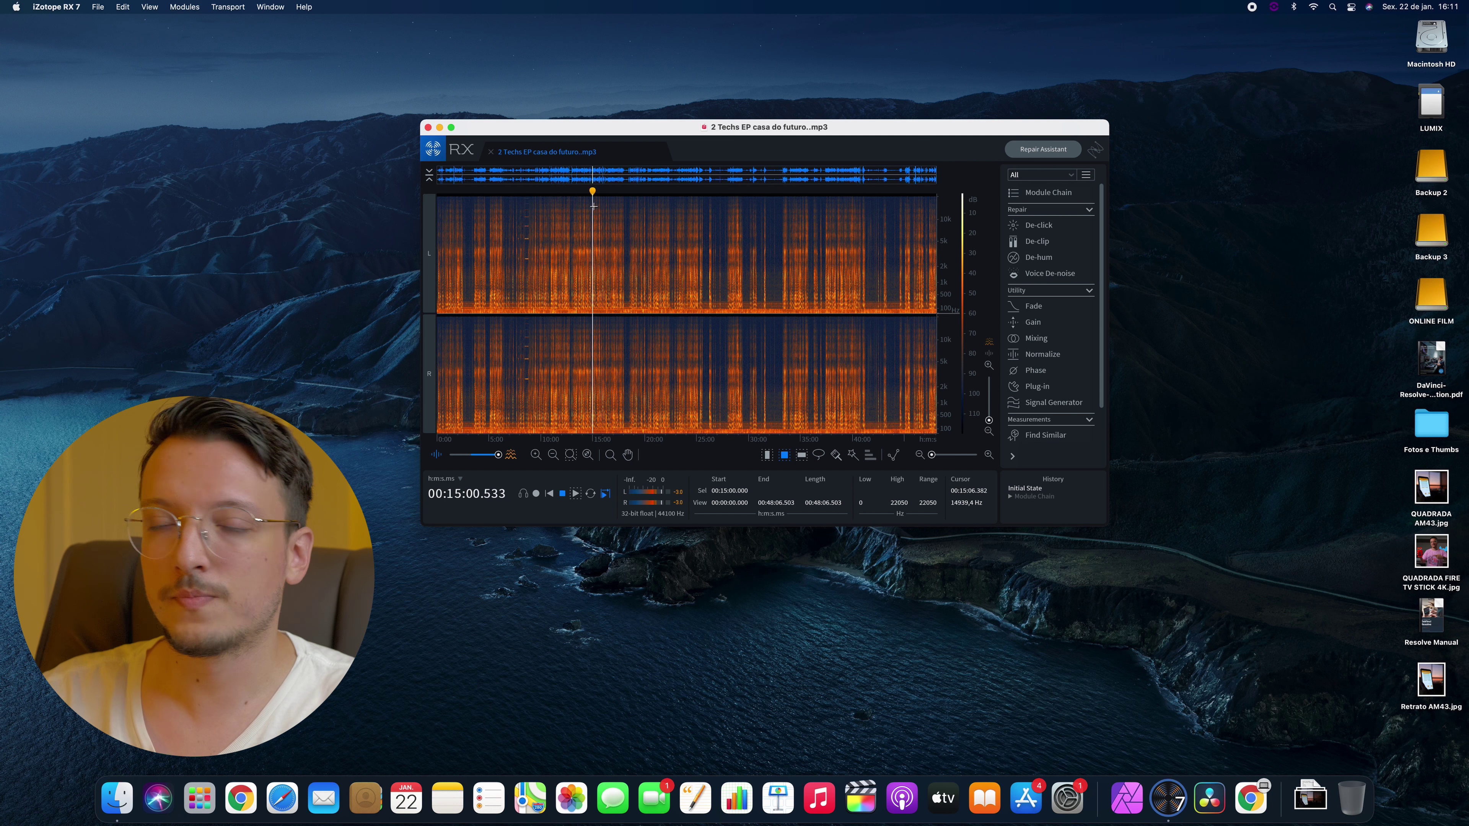
key(space)
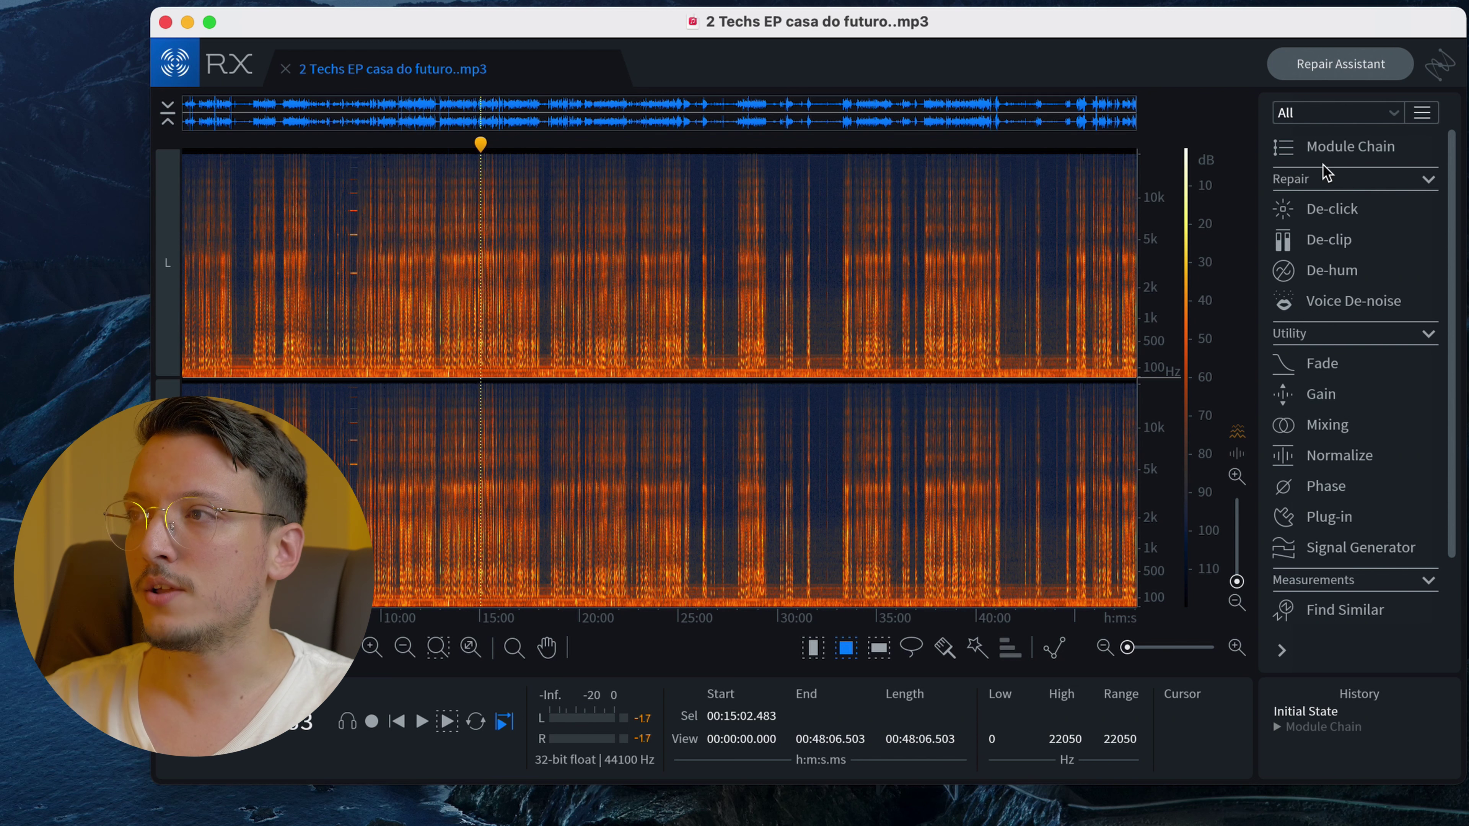
Step: Run a Repair Assistant analysis on the recording with Dialogue as the material type
click(1341, 65)
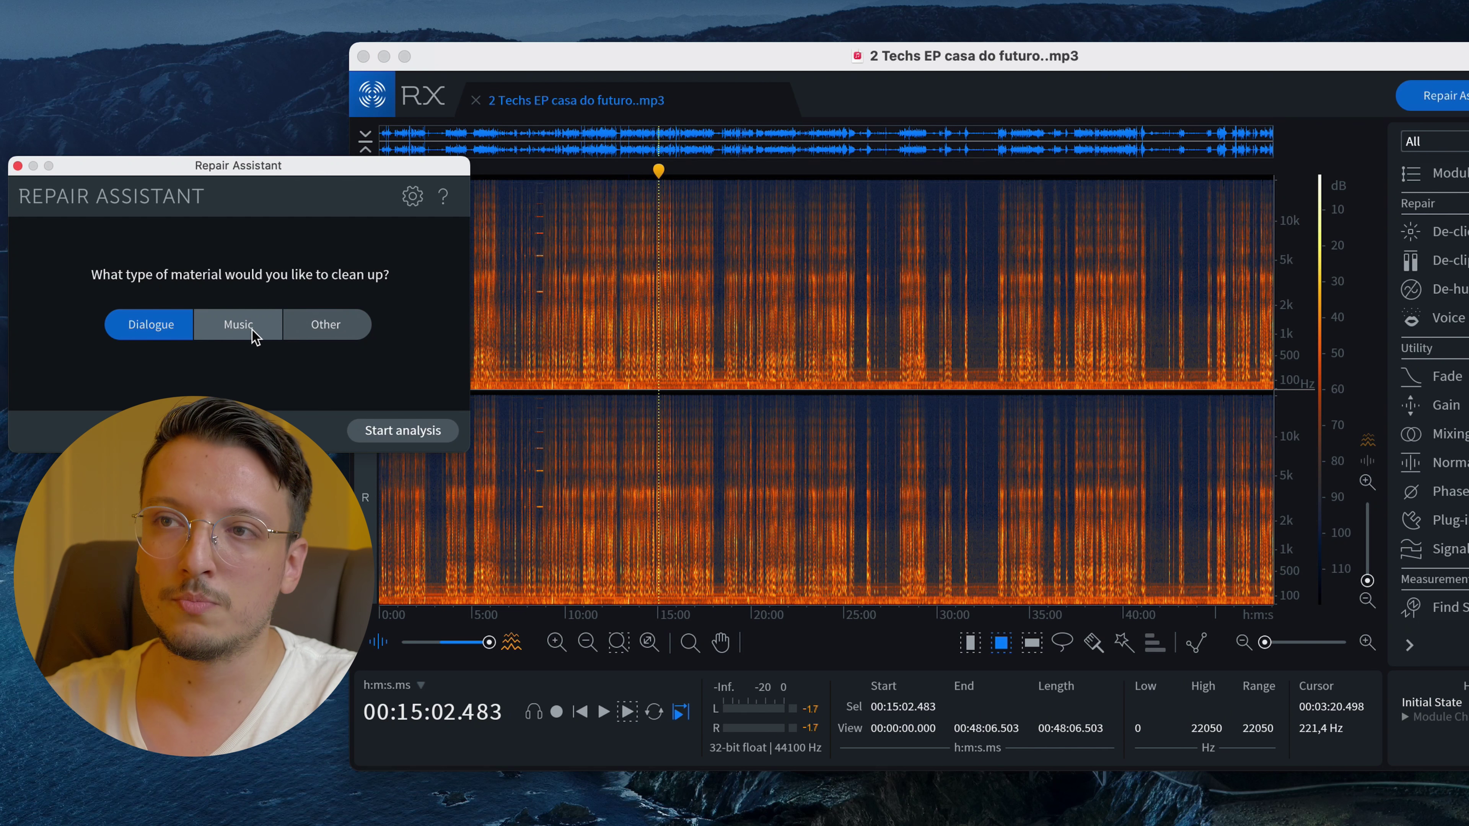
click(416, 437)
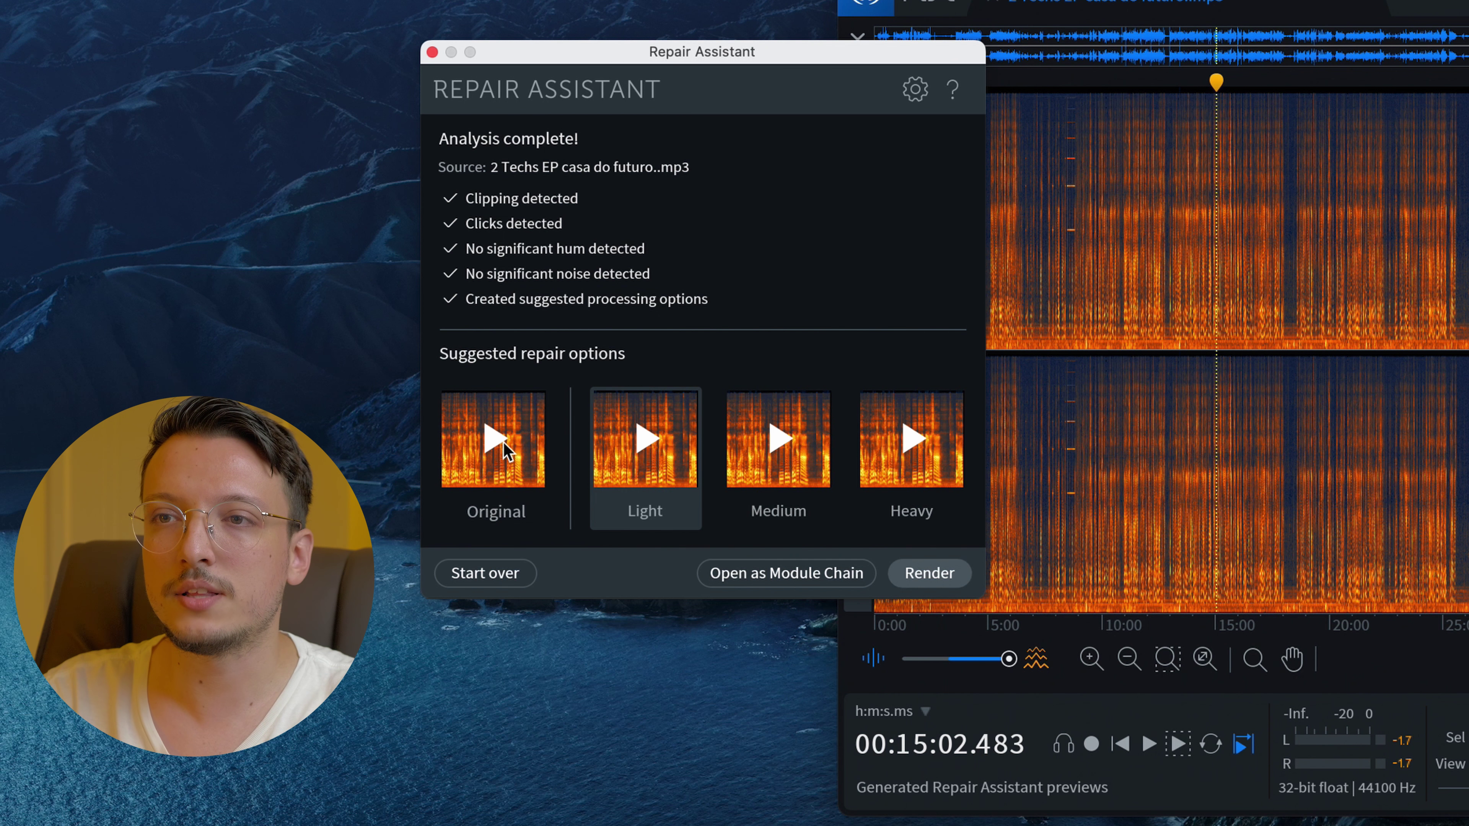
Step: Preview the Original audio and compare it with the Light and Medium suggested repairs
click(493, 441)
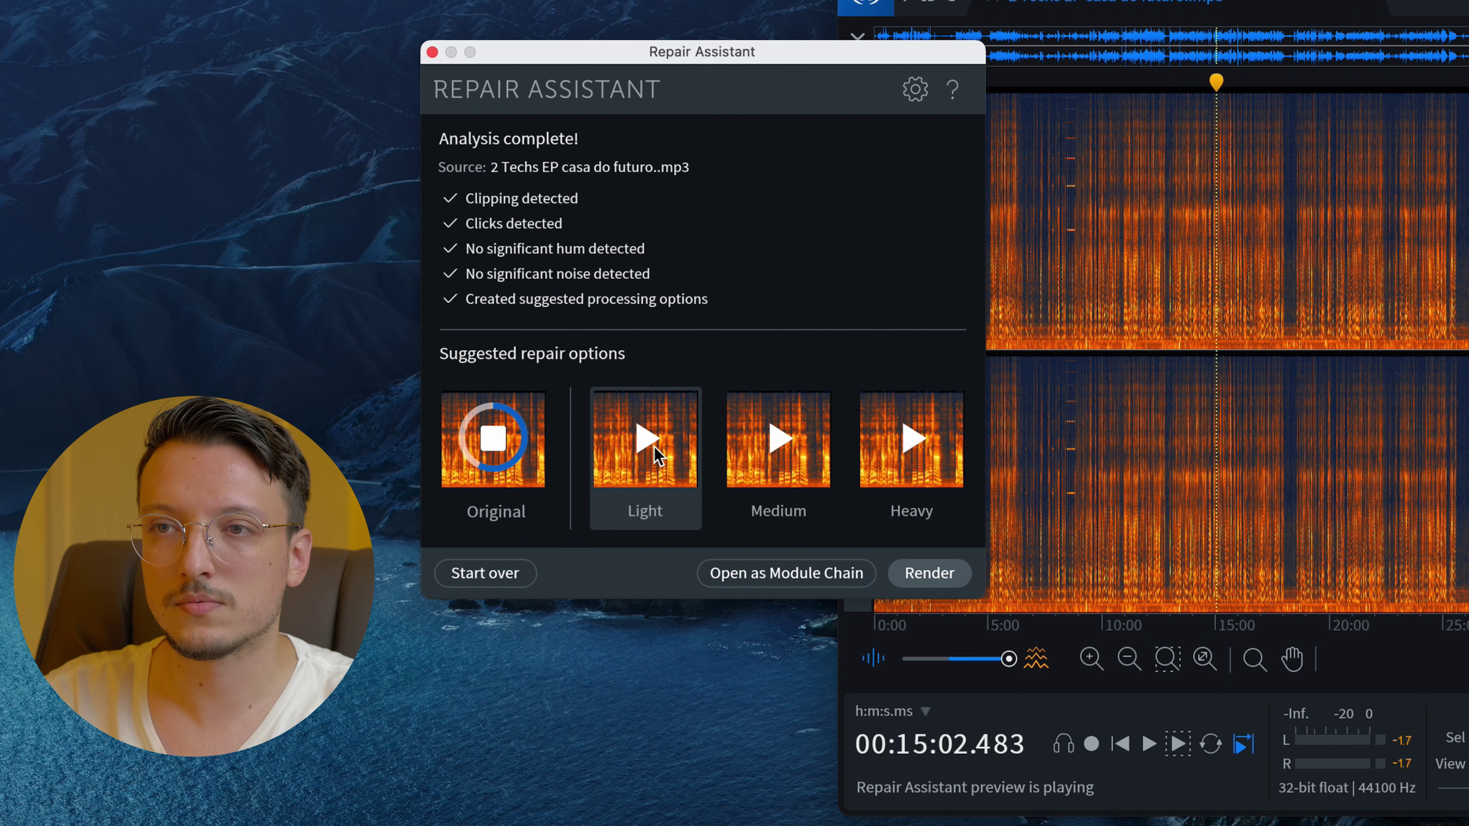
click(649, 442)
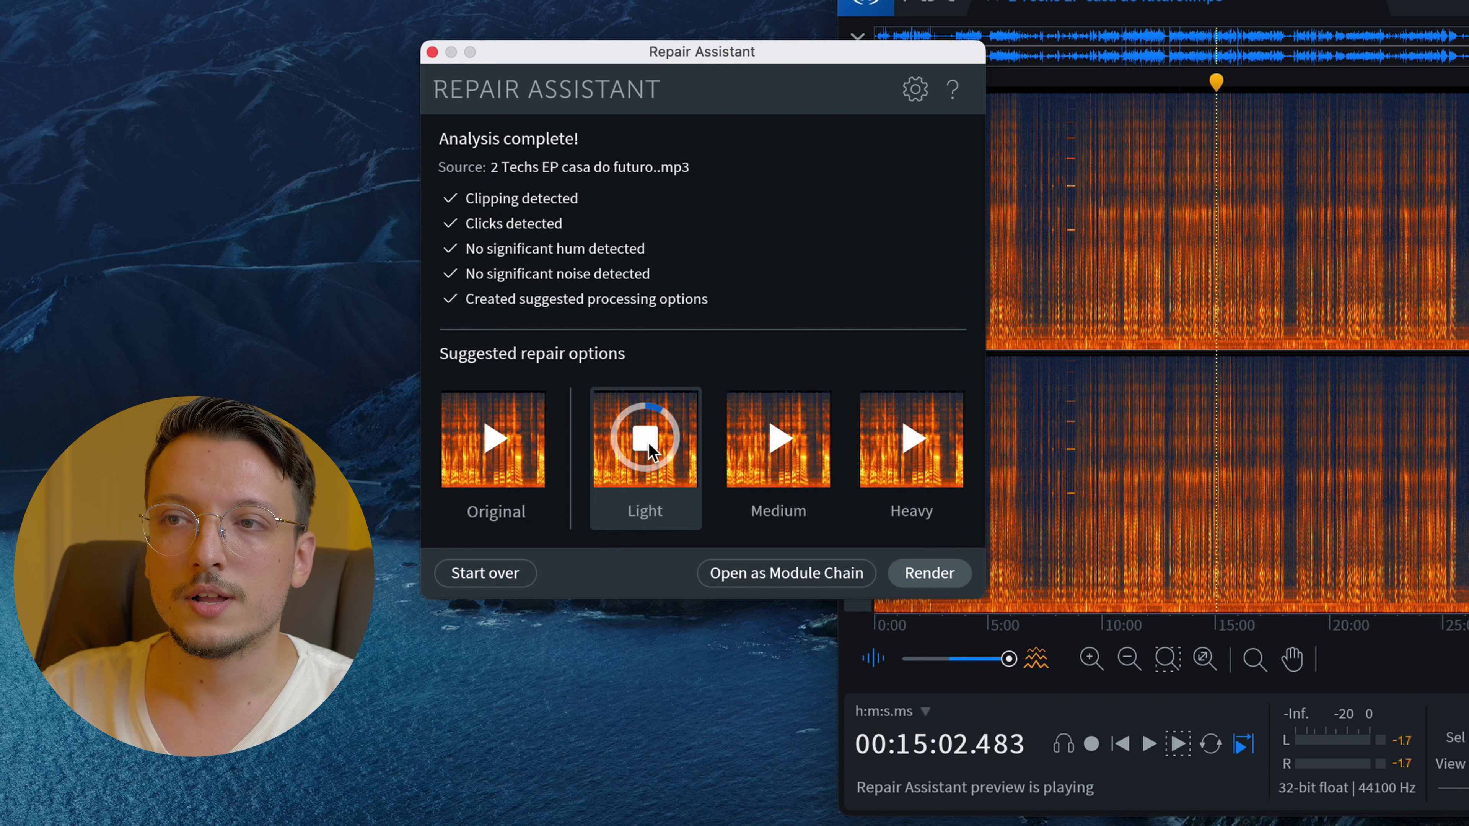
click(648, 442)
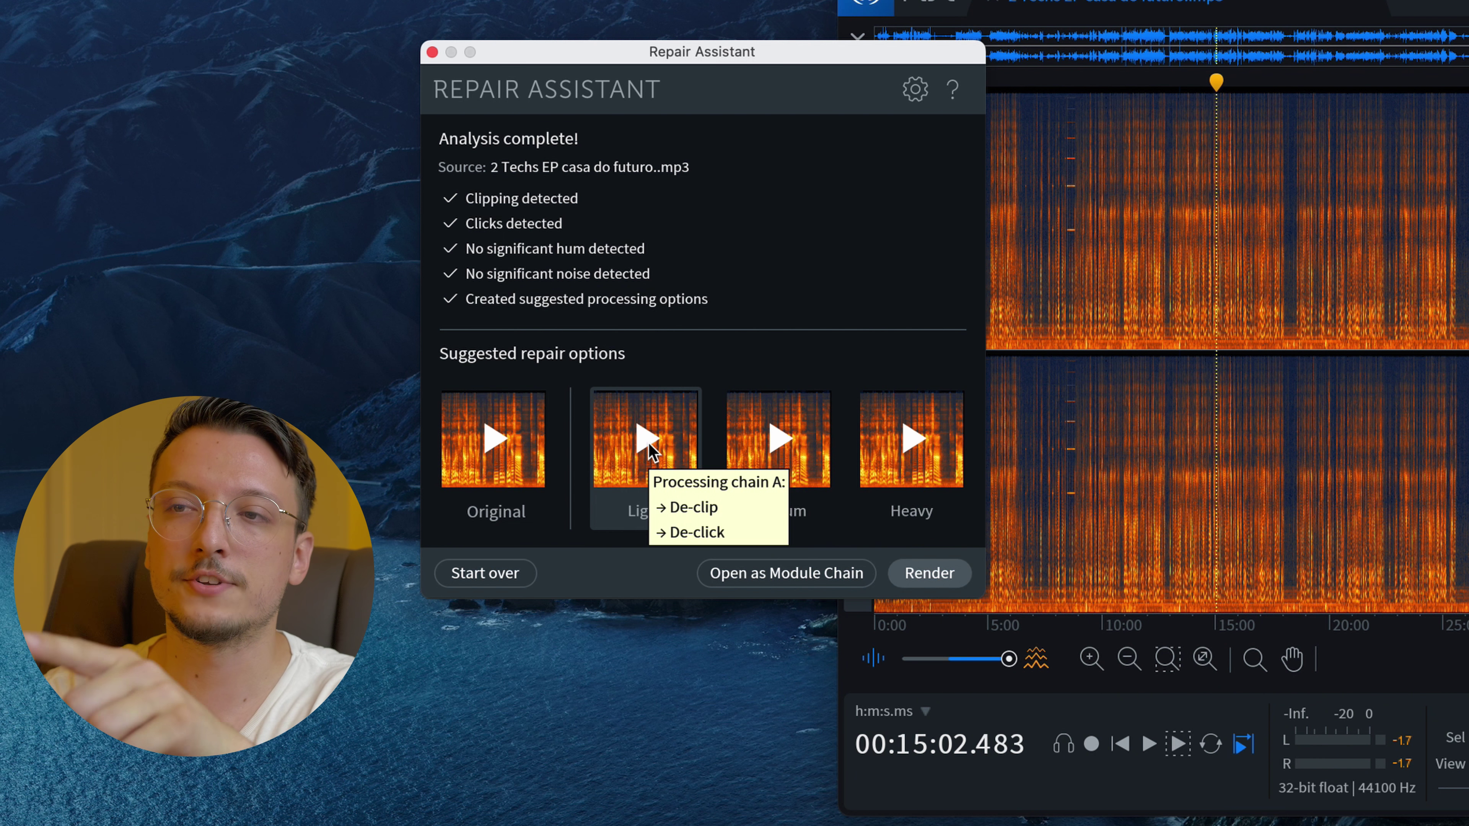
click(649, 442)
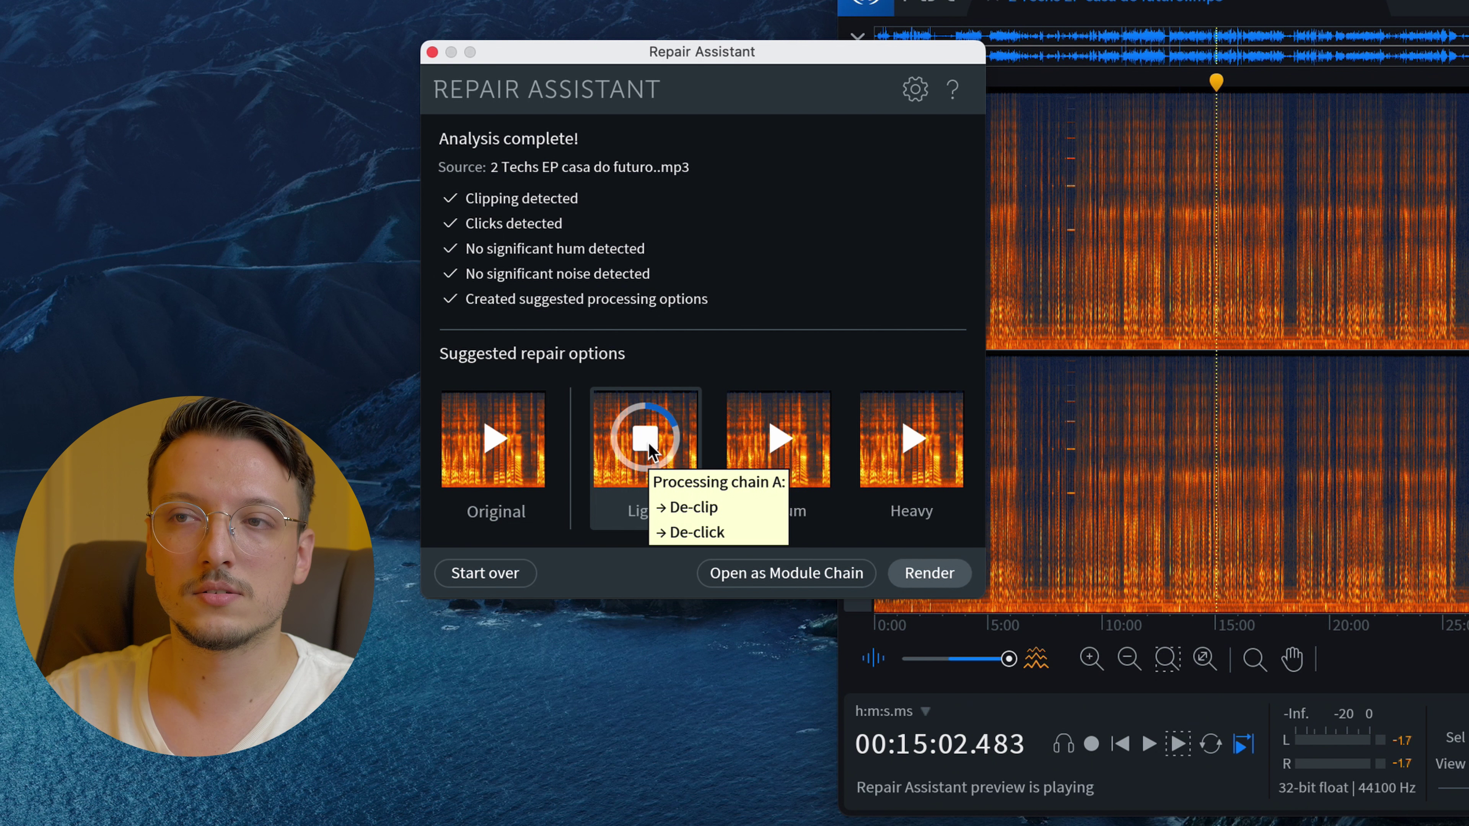
click(647, 441)
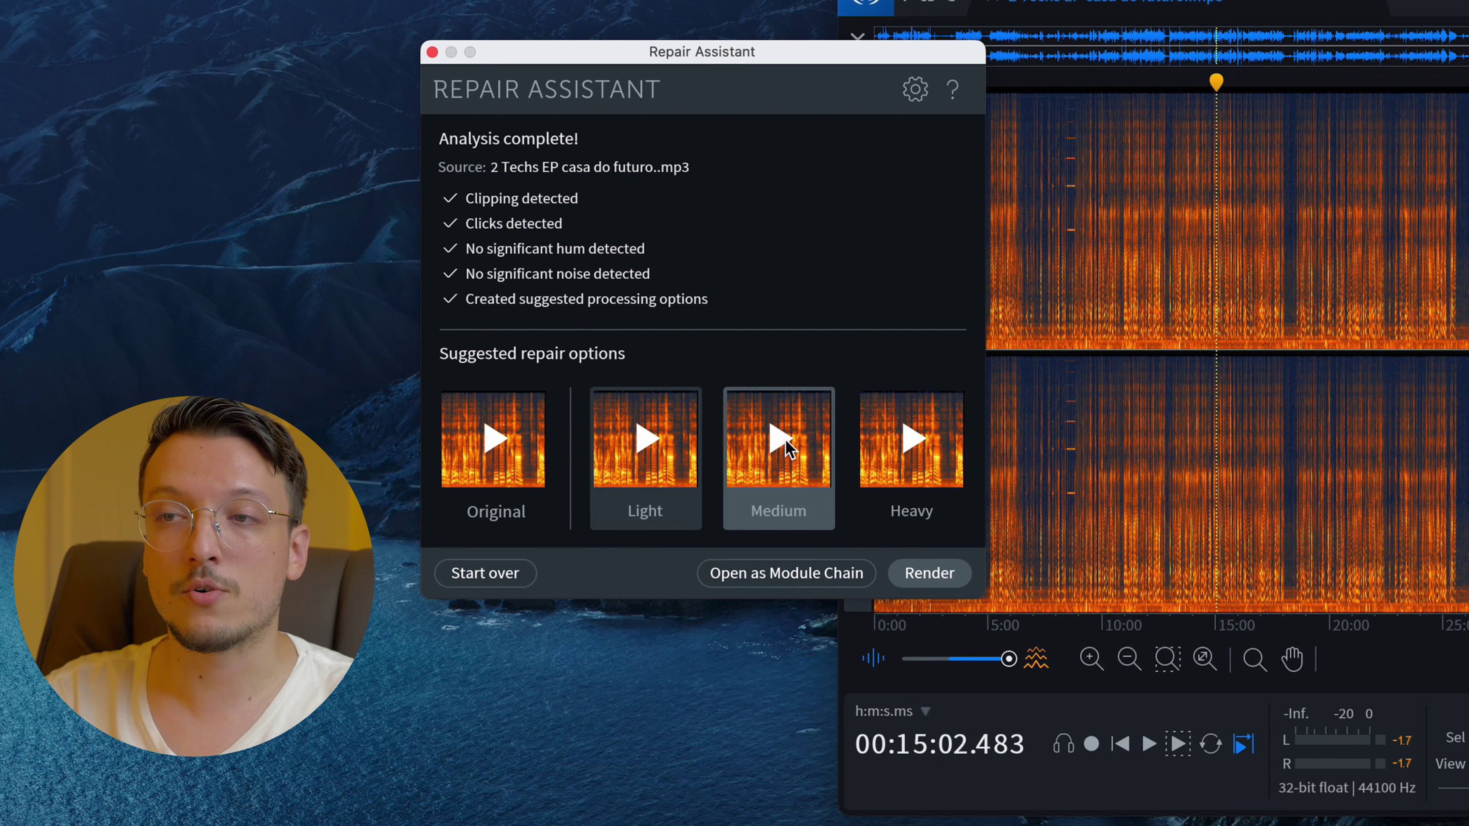
click(785, 439)
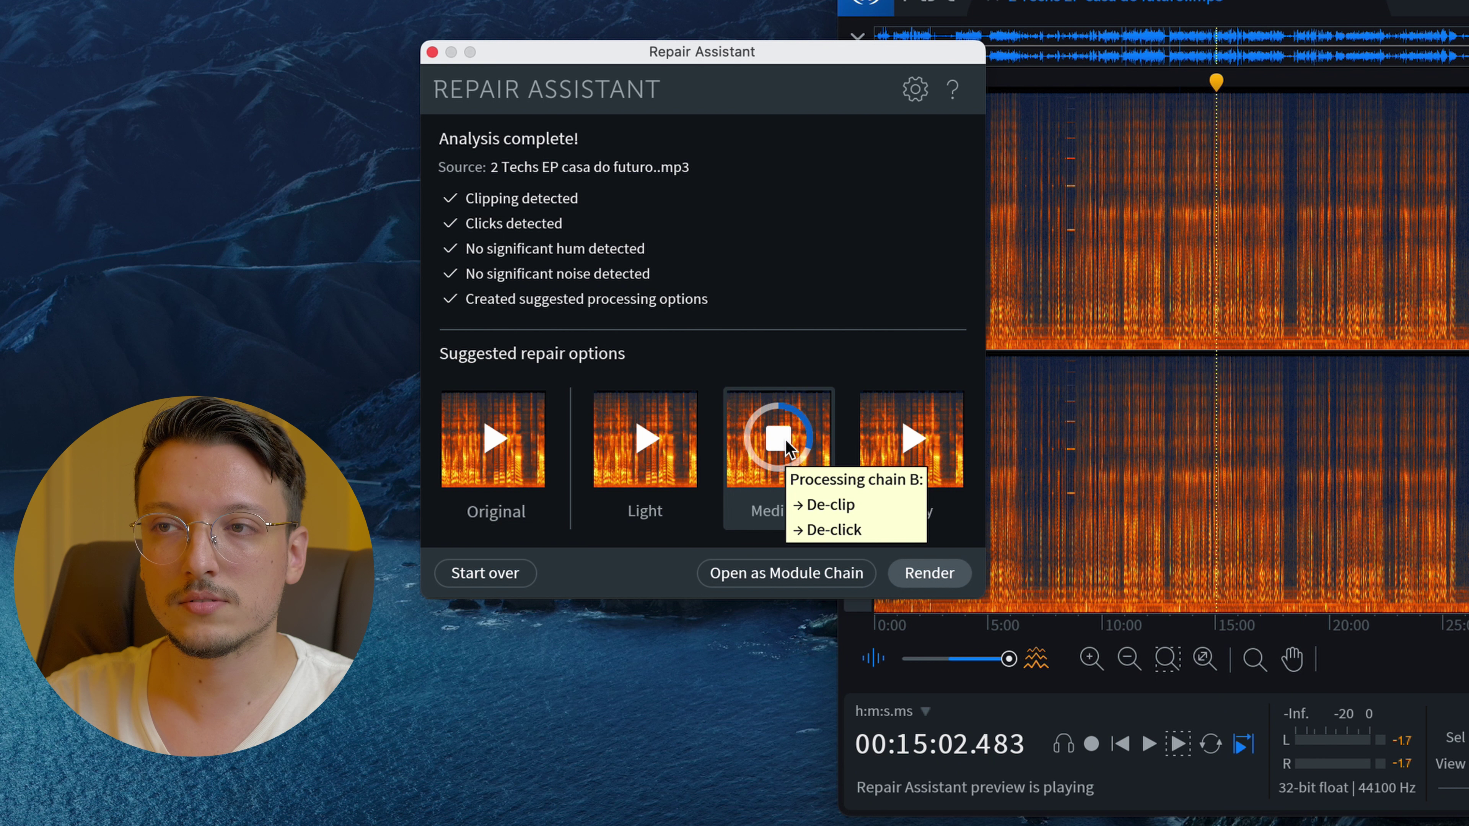
click(786, 445)
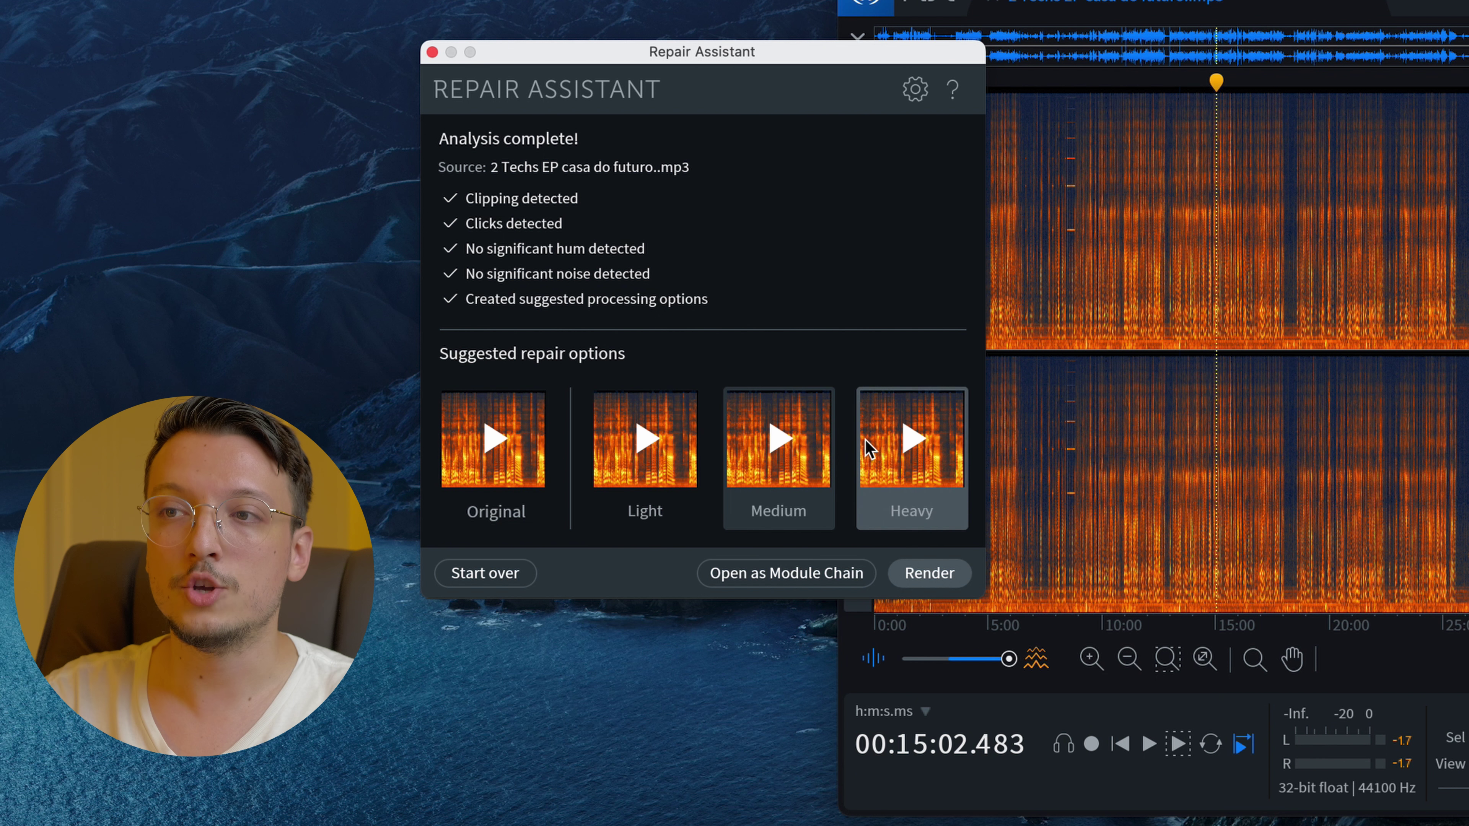
Step: Compare the Heavy suggested repair with the Original audio, ending on the Heavy preview
click(911, 443)
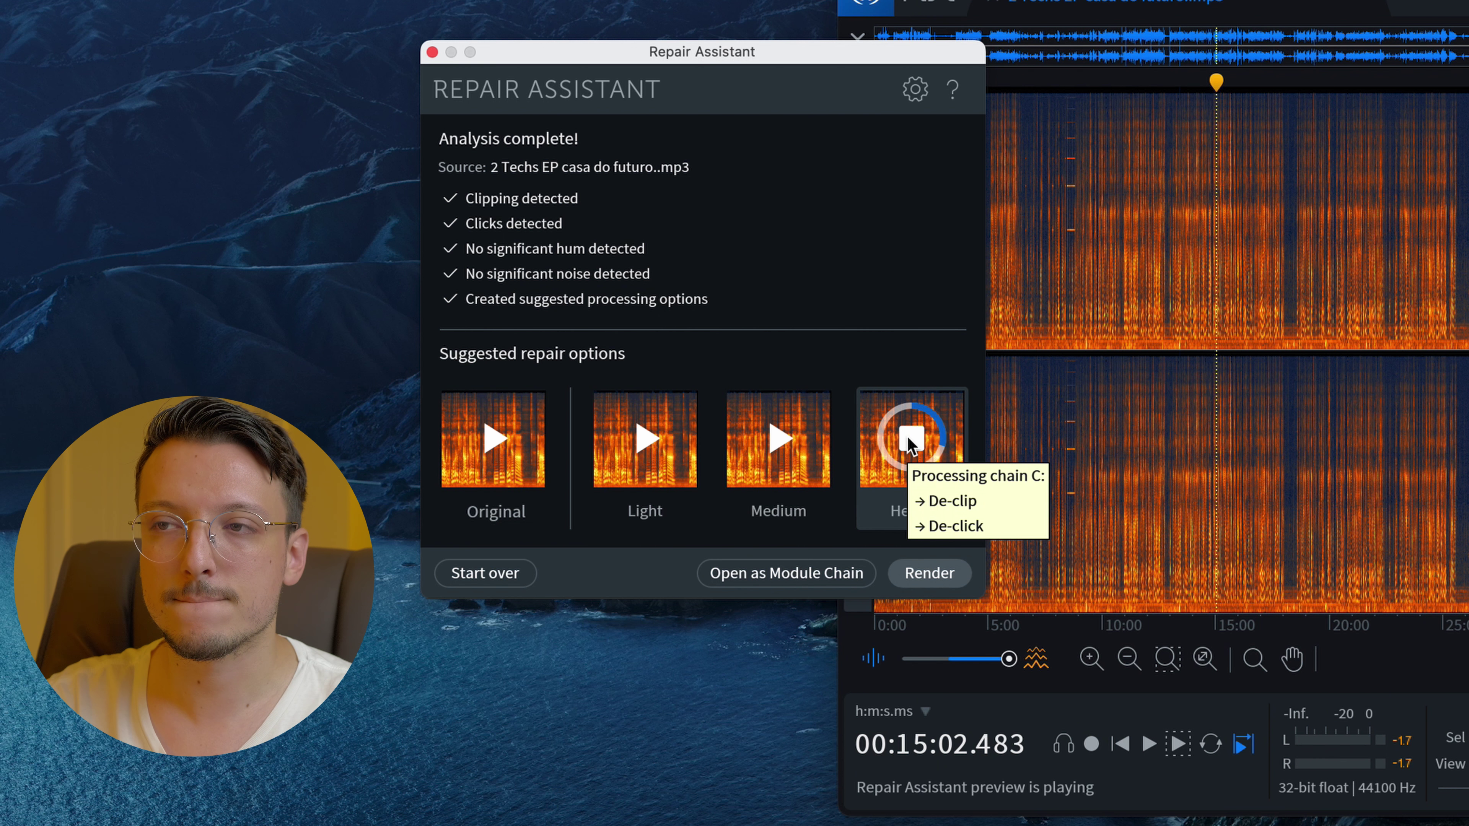
click(494, 445)
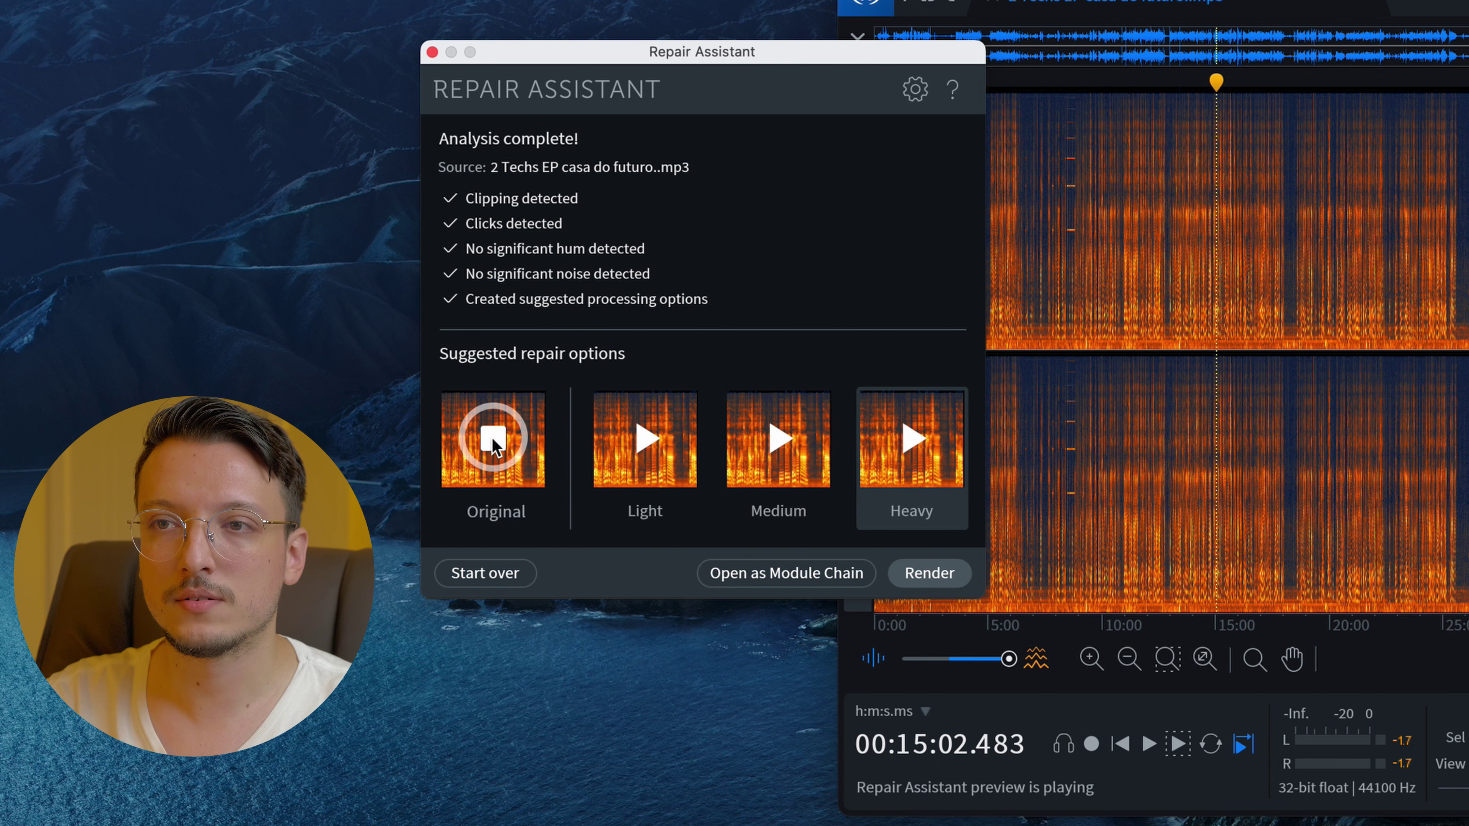
click(912, 445)
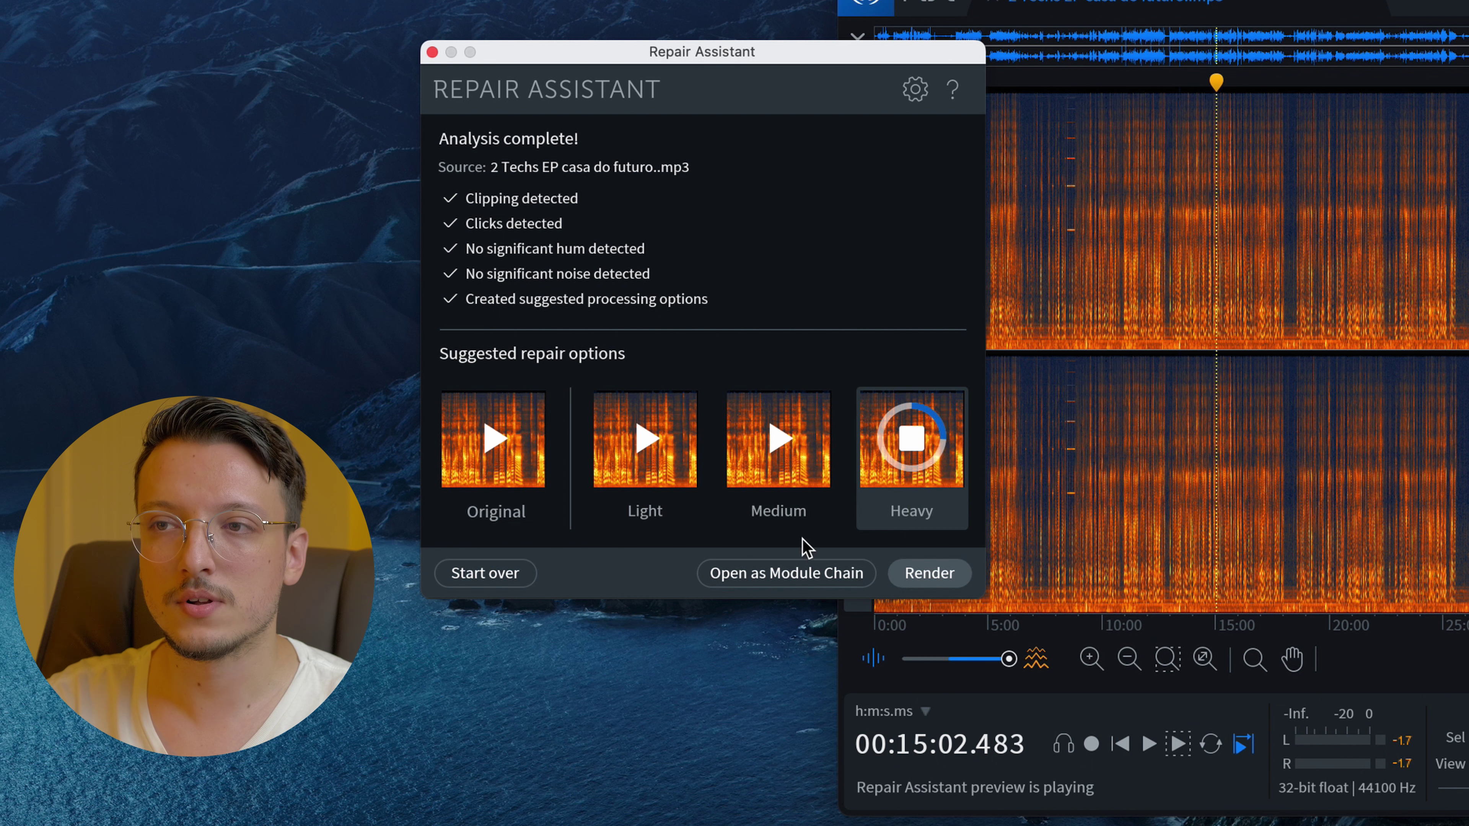
click(911, 445)
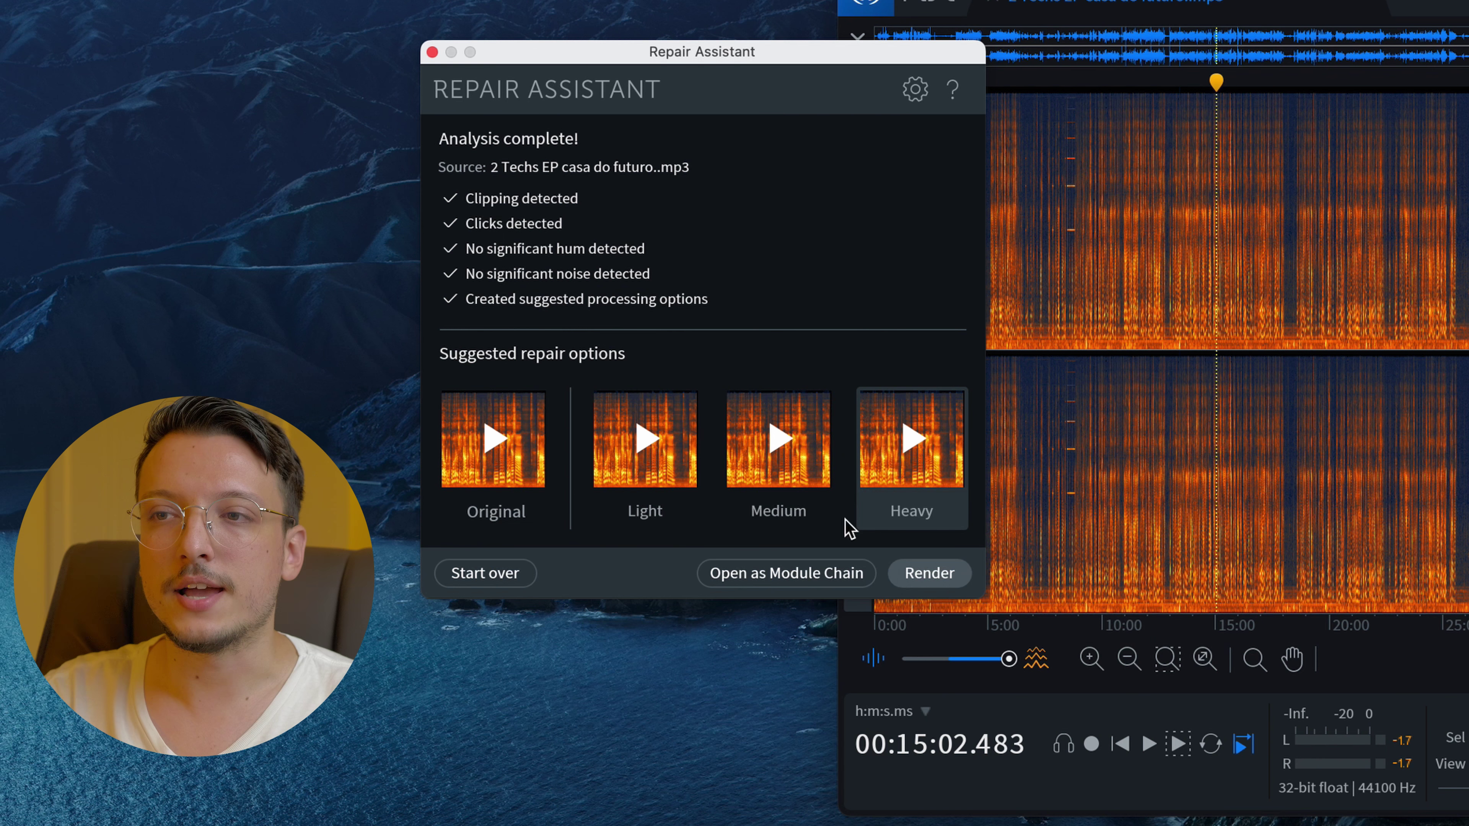
Step: Review the Heavy repair as a Module Chain, close the chain, reset the Repair Assistant and close it
click(790, 570)
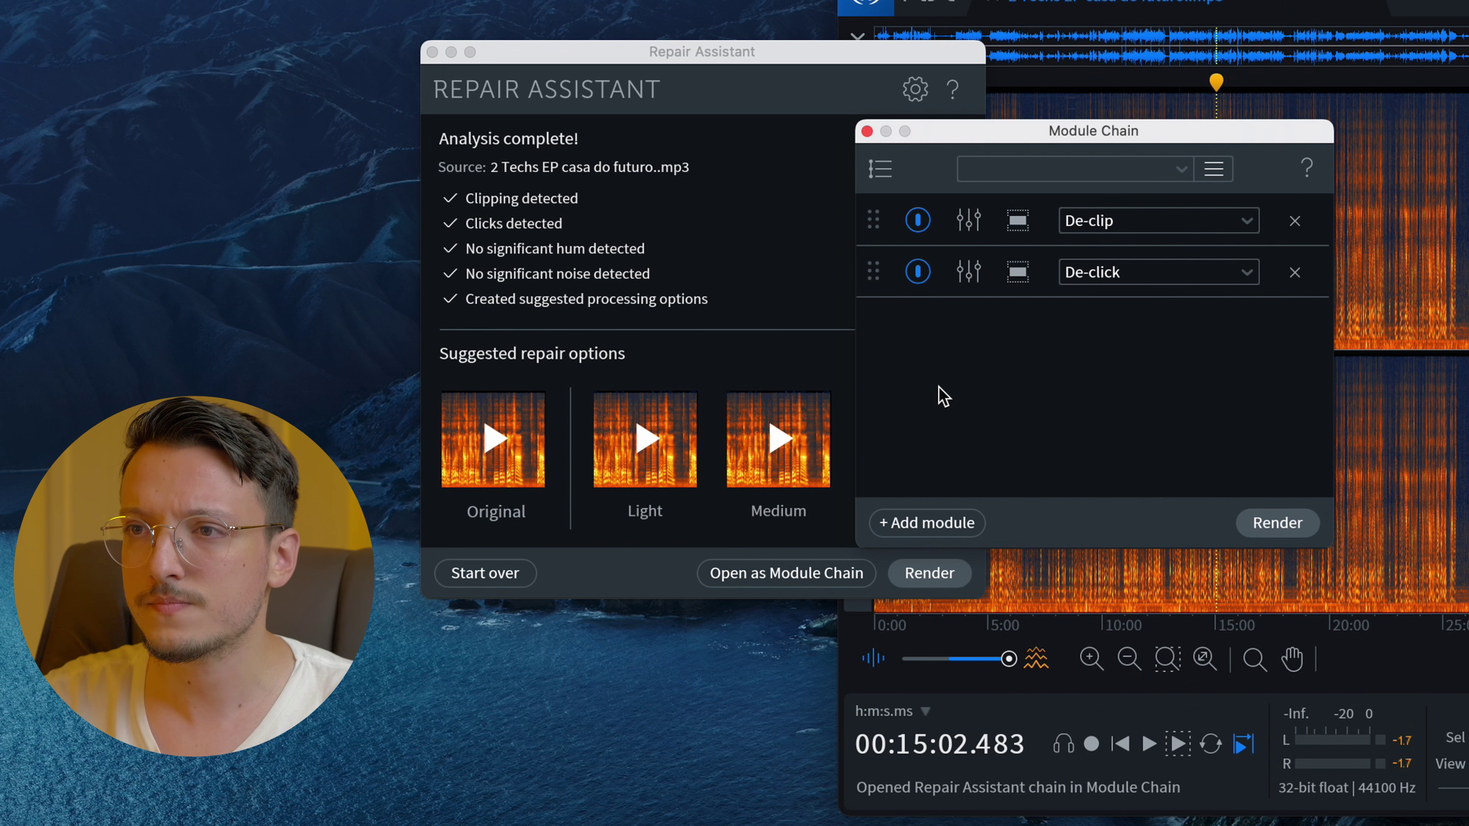
click(867, 131)
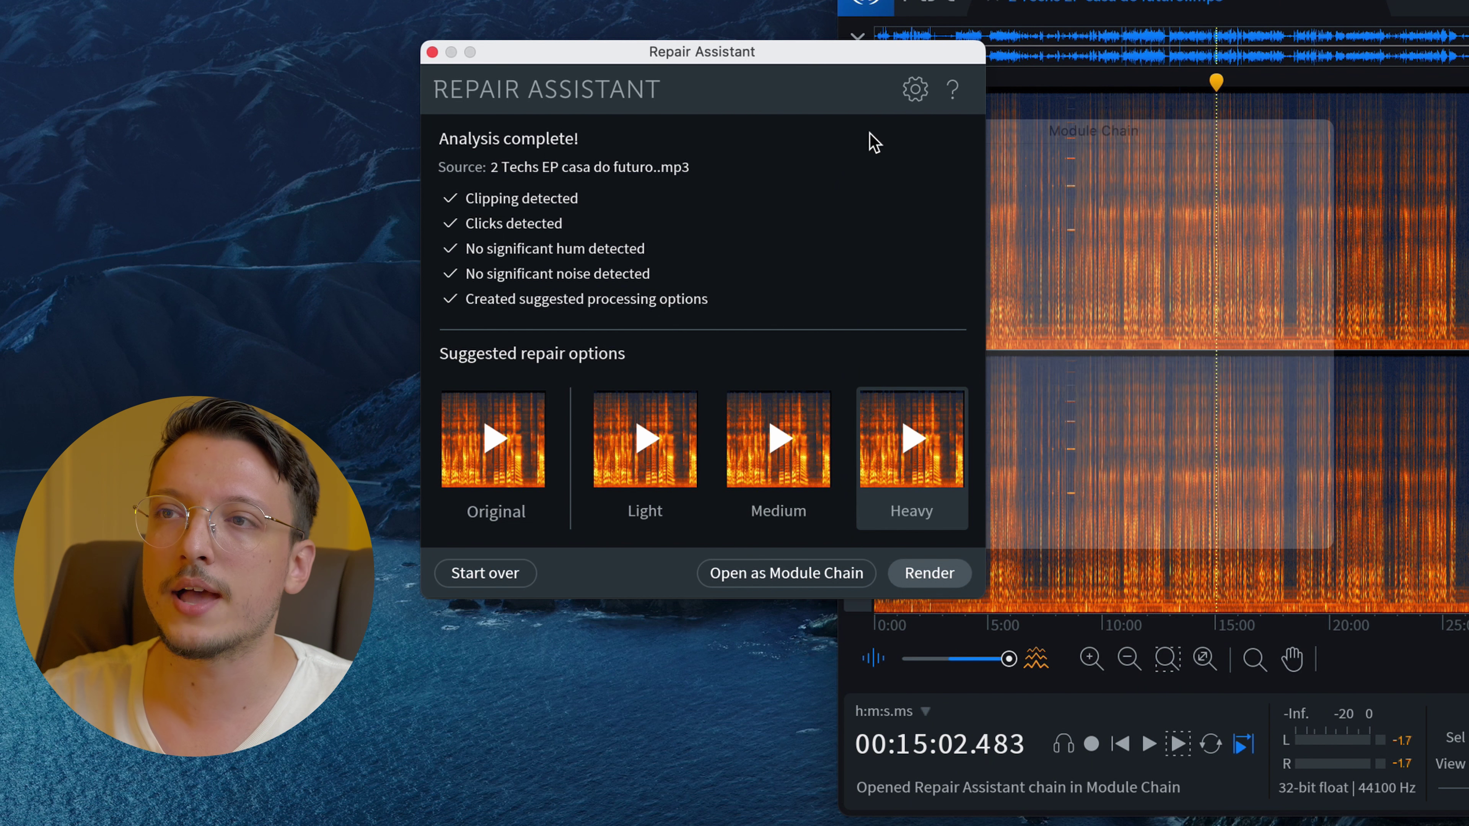
click(457, 574)
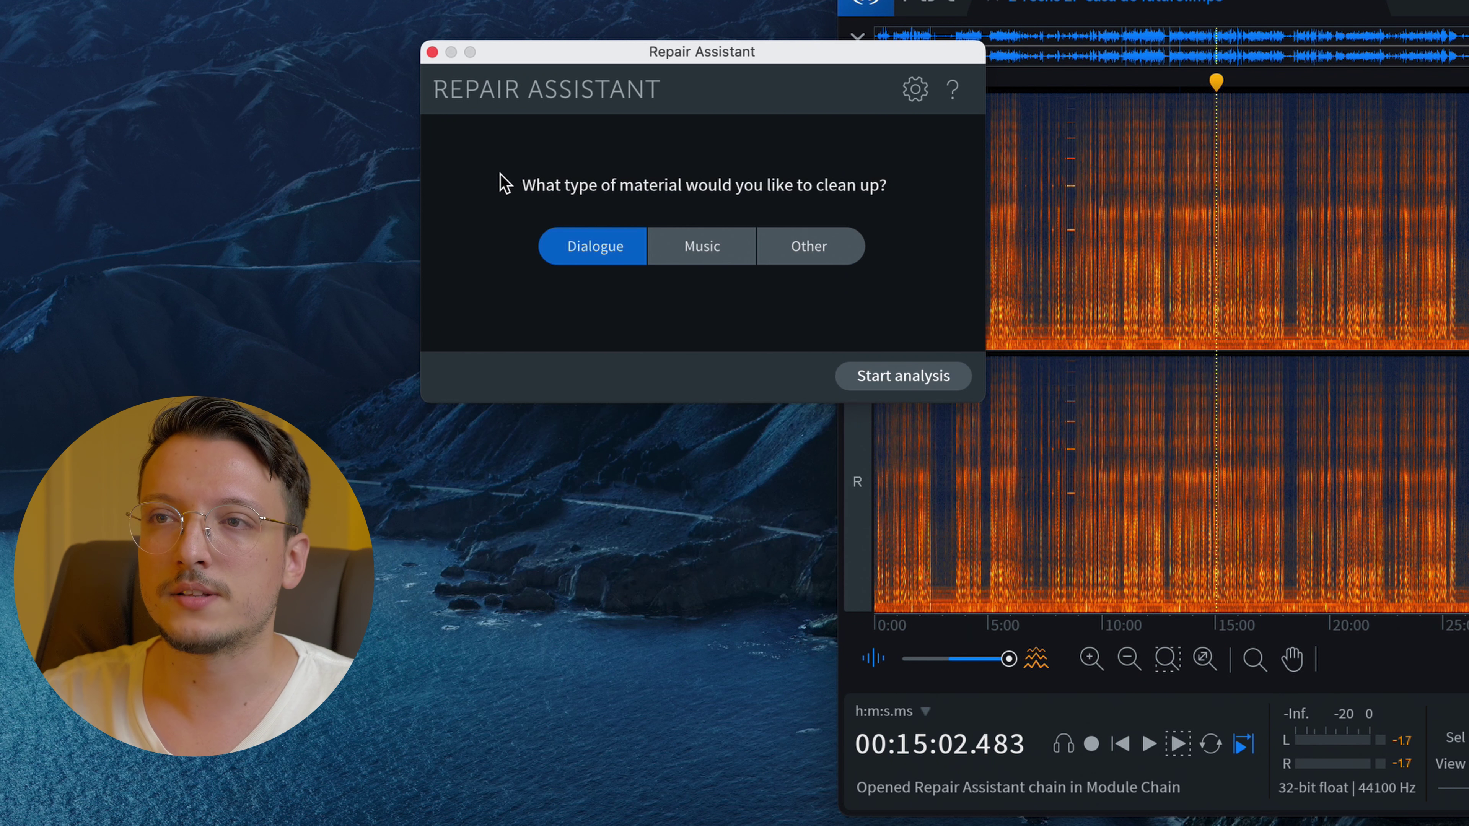
click(430, 54)
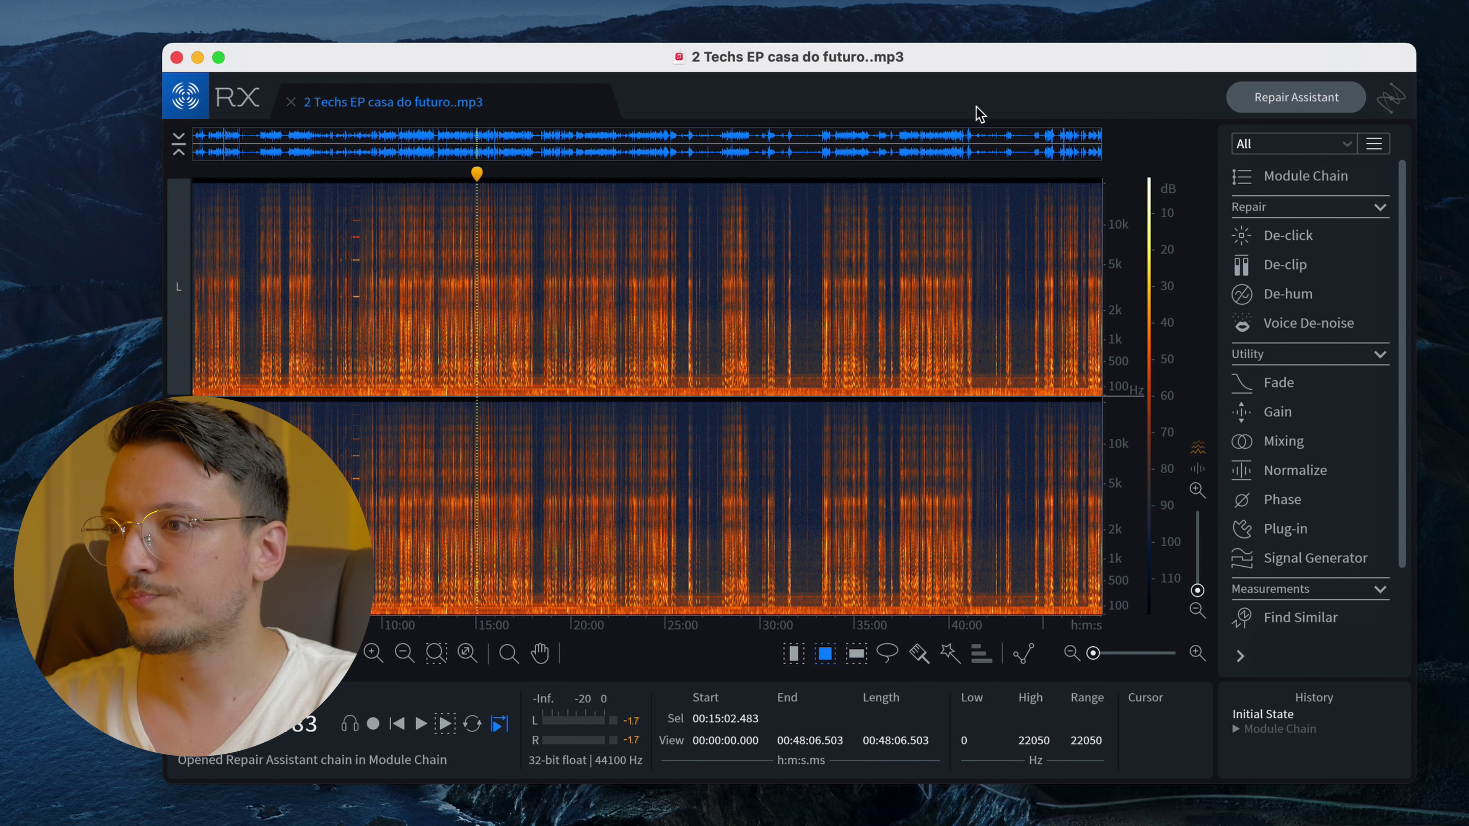
Step: Move the playhead to about 00:25:22 and listen to that part of the recording
drag(478, 175, 672, 177)
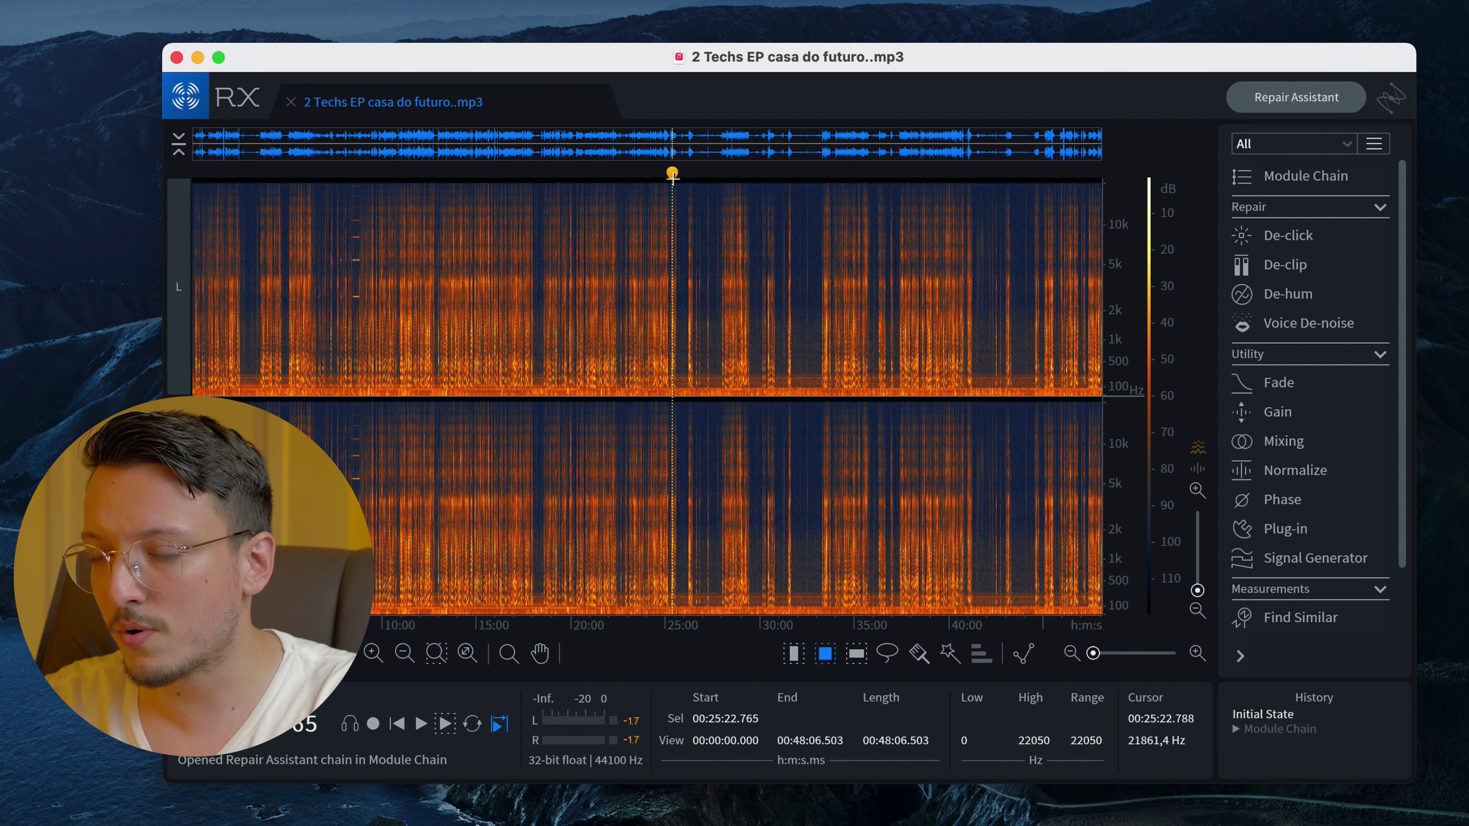
key(space)
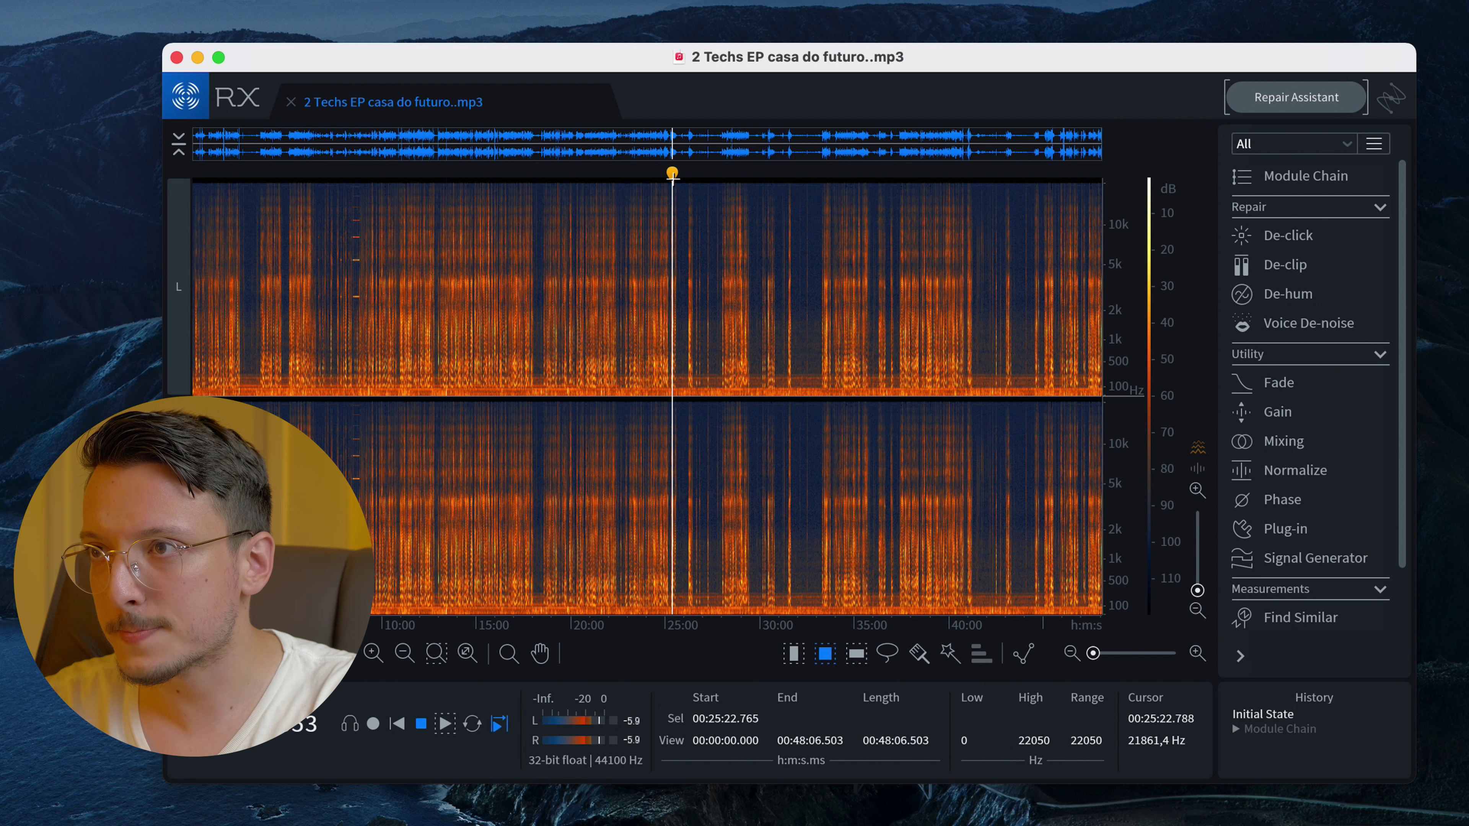
key(space)
Step: Magnify the time scale around 00:25:25 and replay the passage to locate the pause containing background noise
drag(1095, 660, 1120, 660)
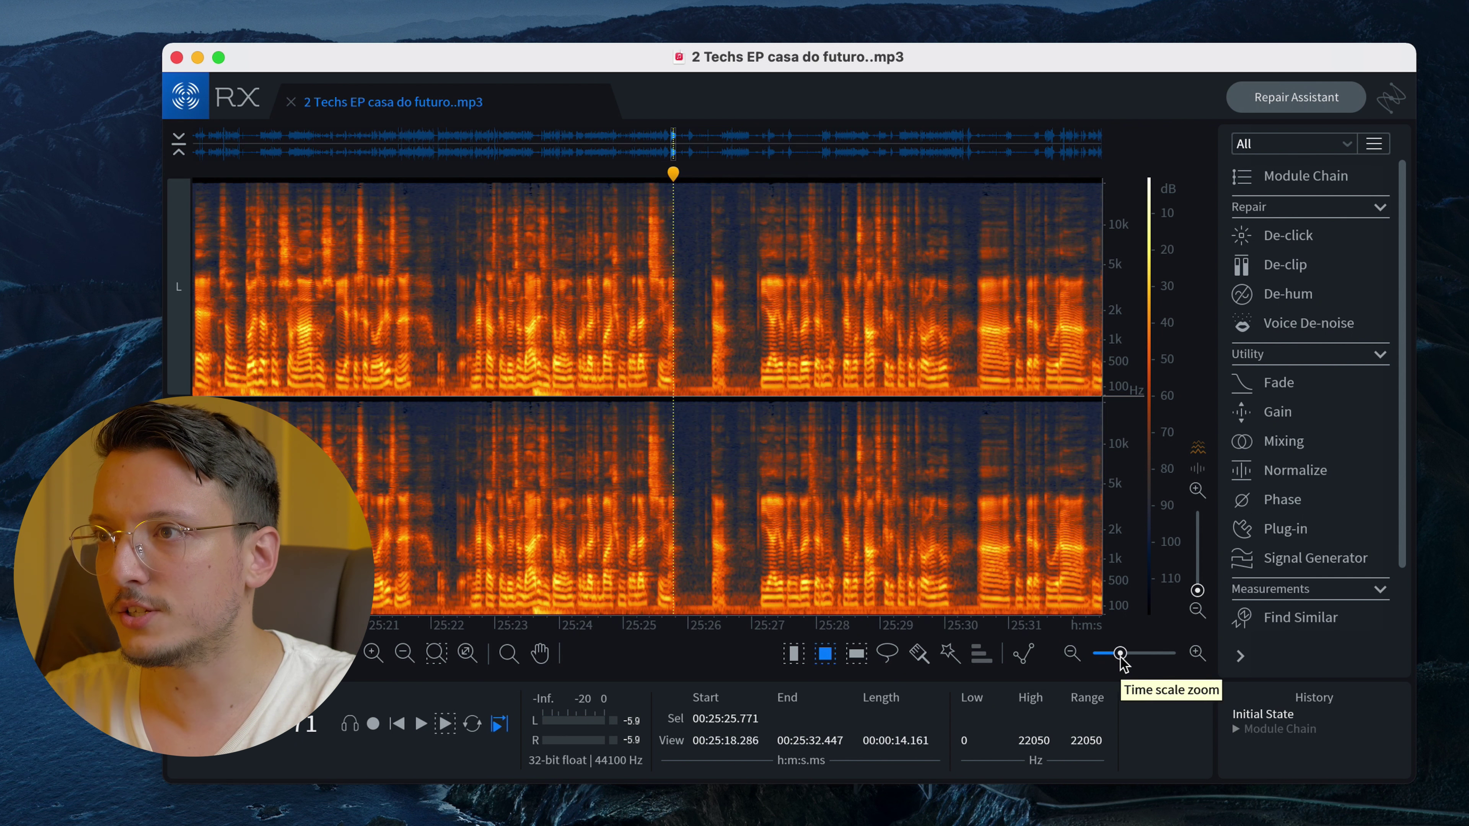
key(space)
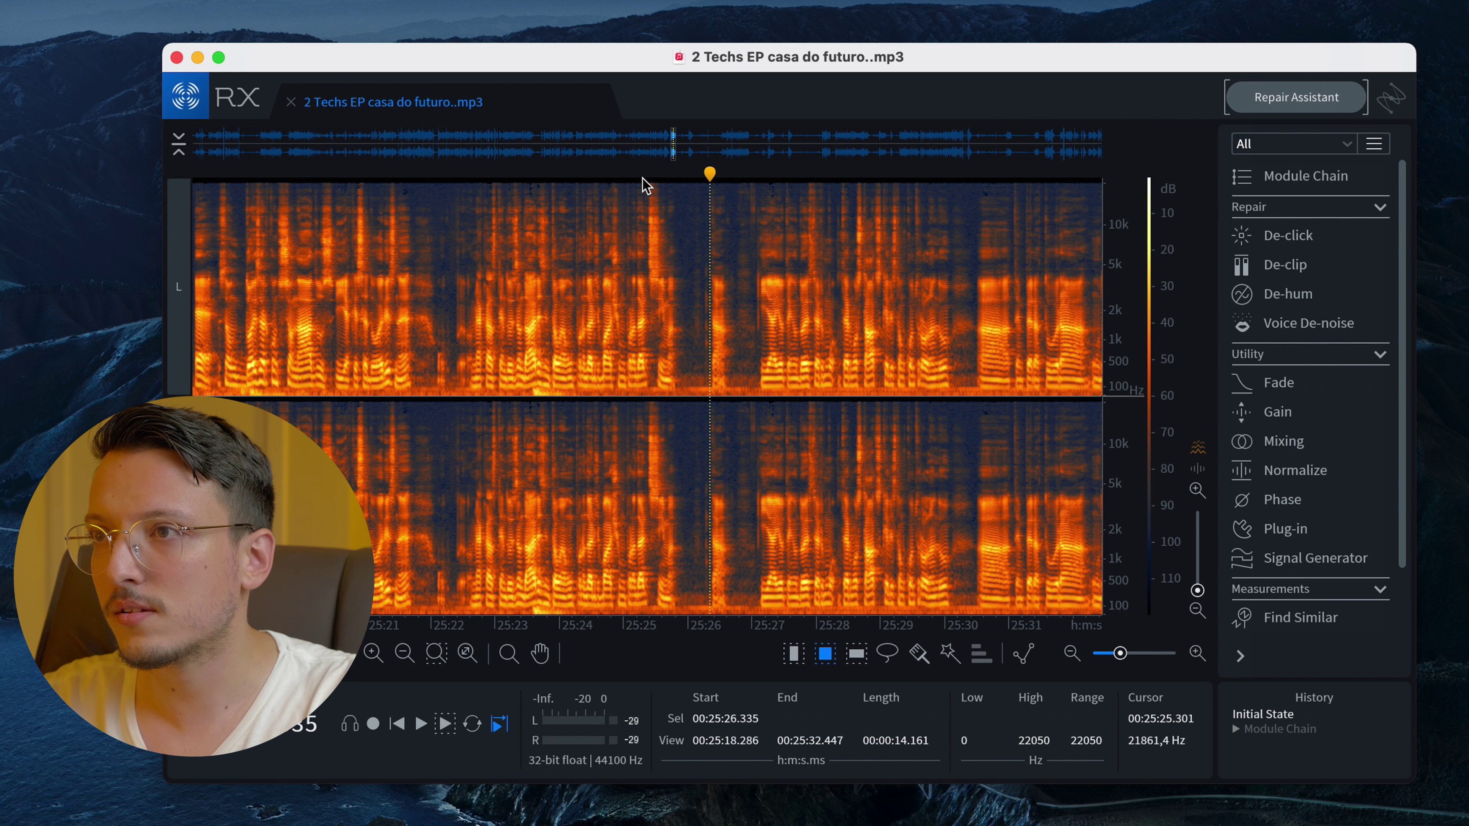
click(642, 184)
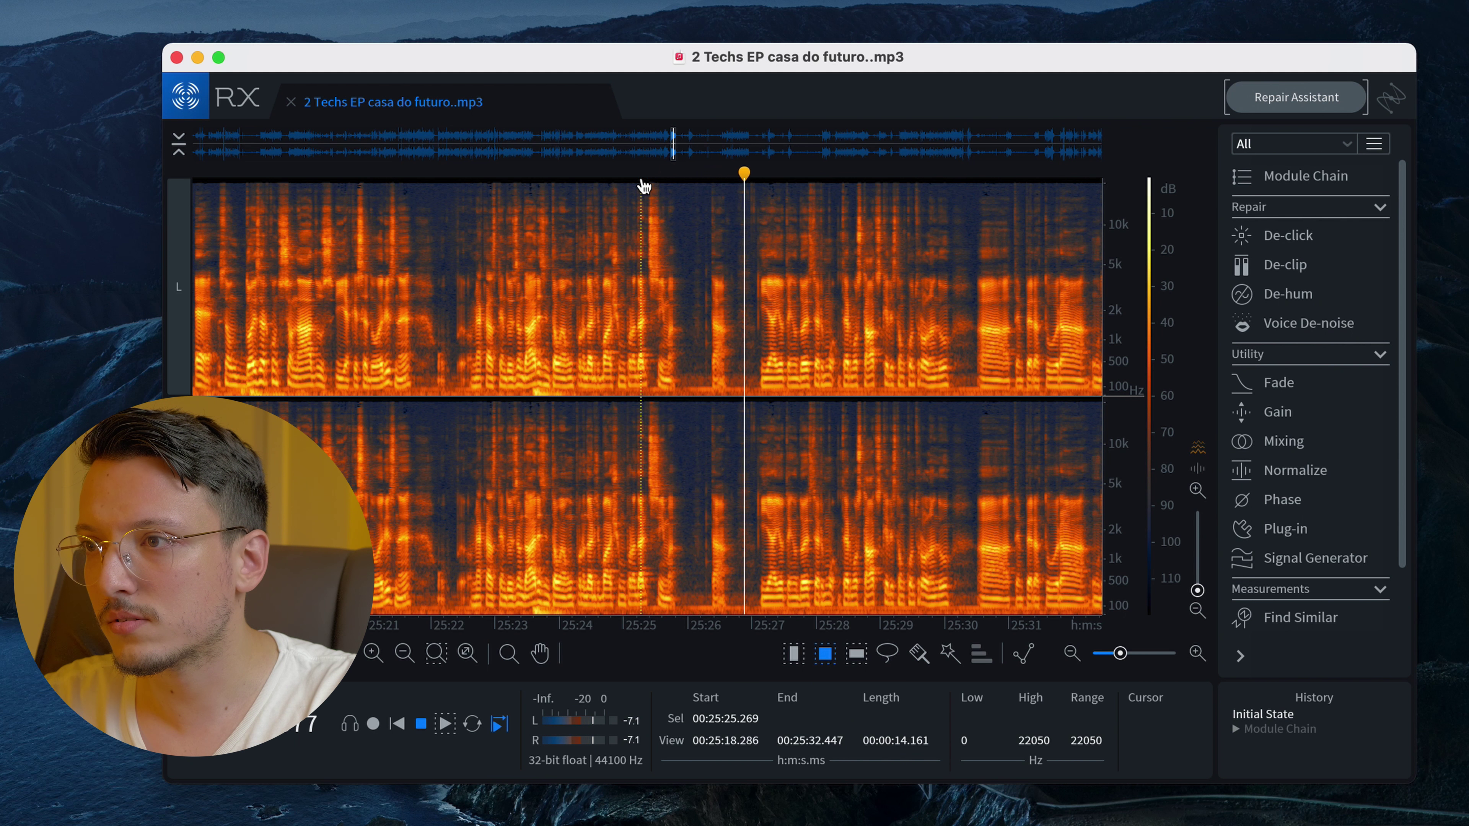
key(space)
key(space)
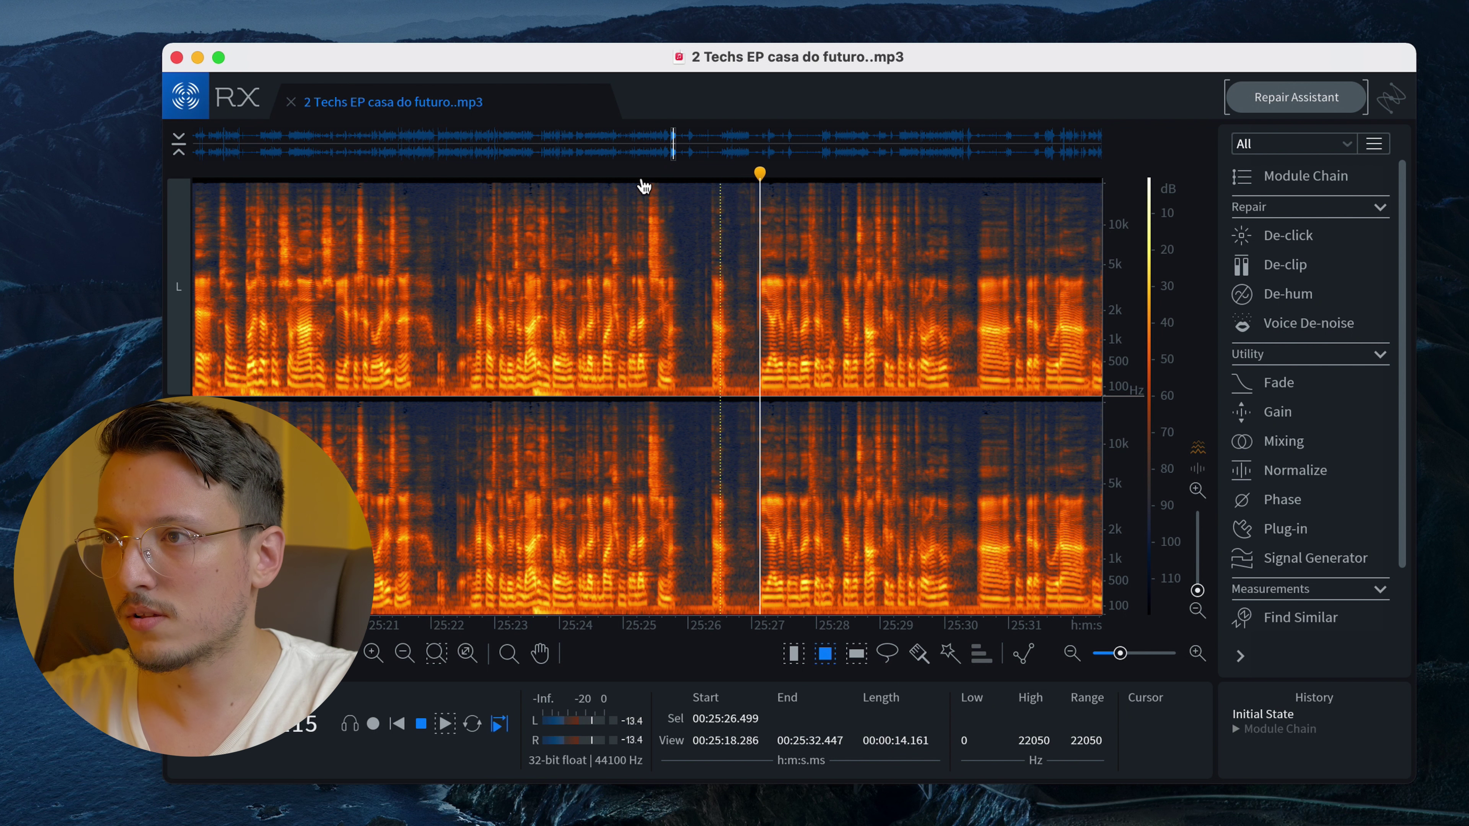
key(space)
key(space)
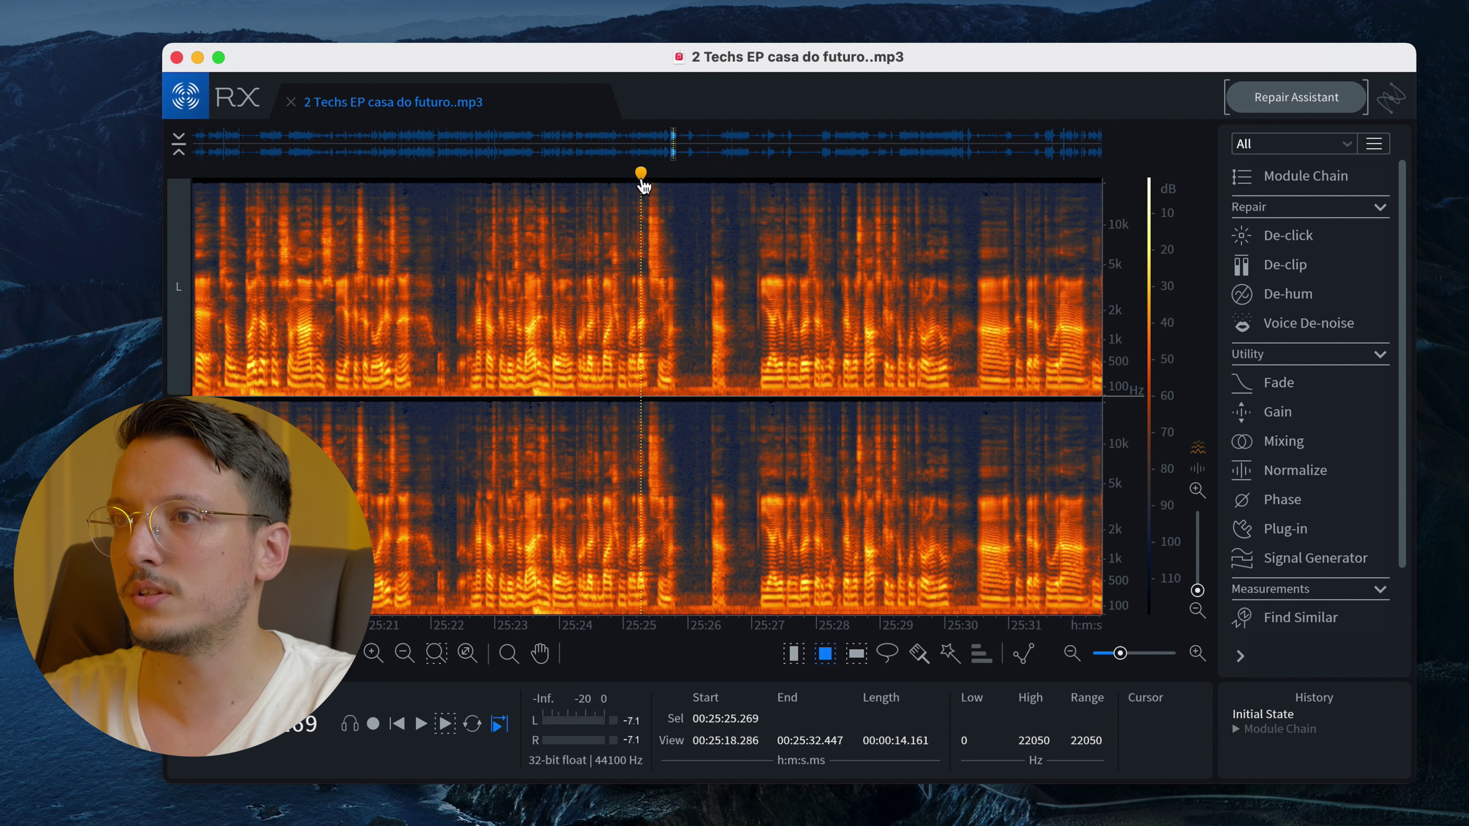
click(644, 187)
key(space)
click(642, 200)
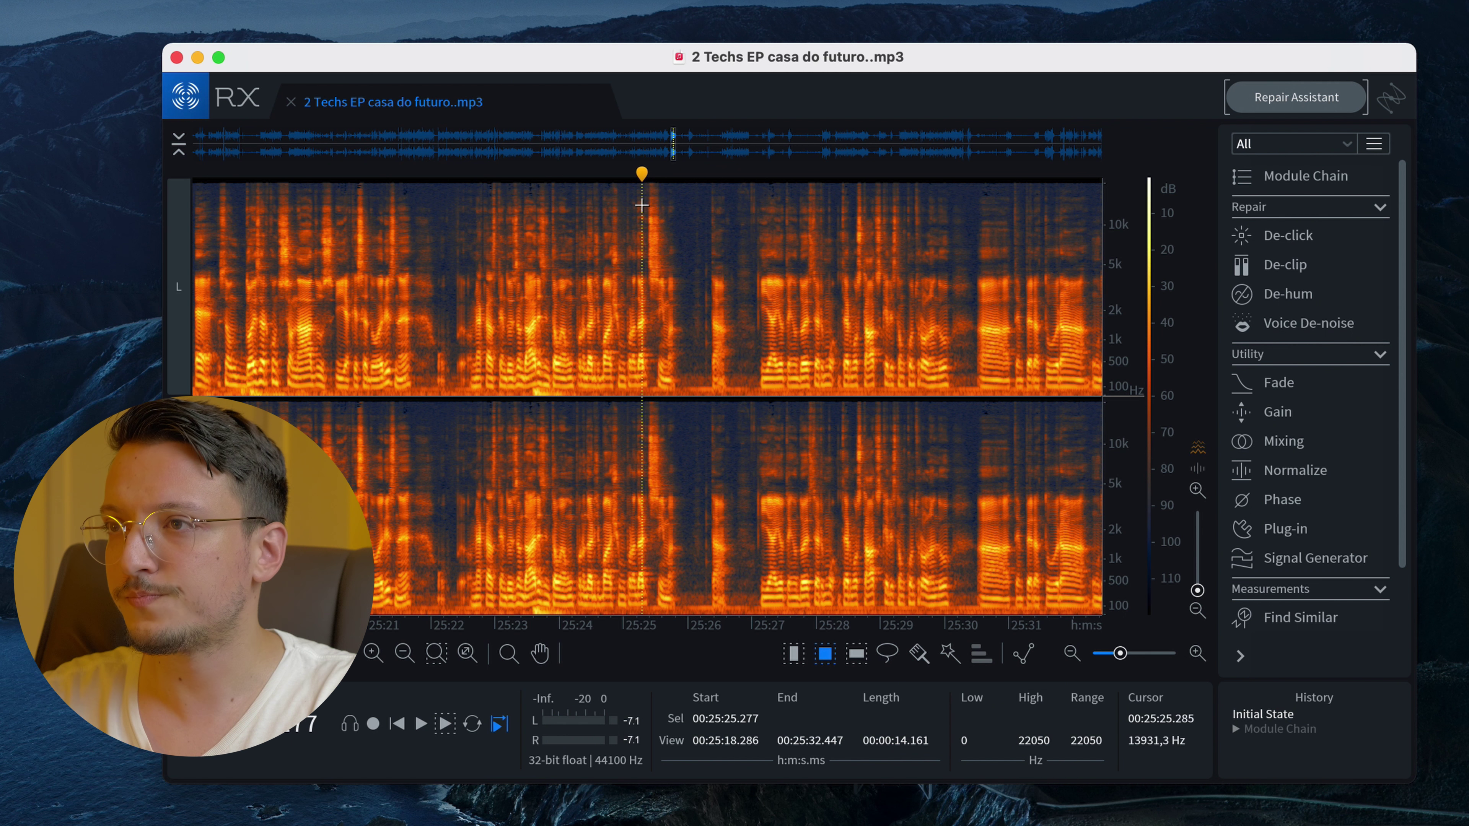
Step: Select the passage from about 00:25:25.3 to 00:25:27.2 and open the Voice De-noise module
drag(646, 190, 768, 616)
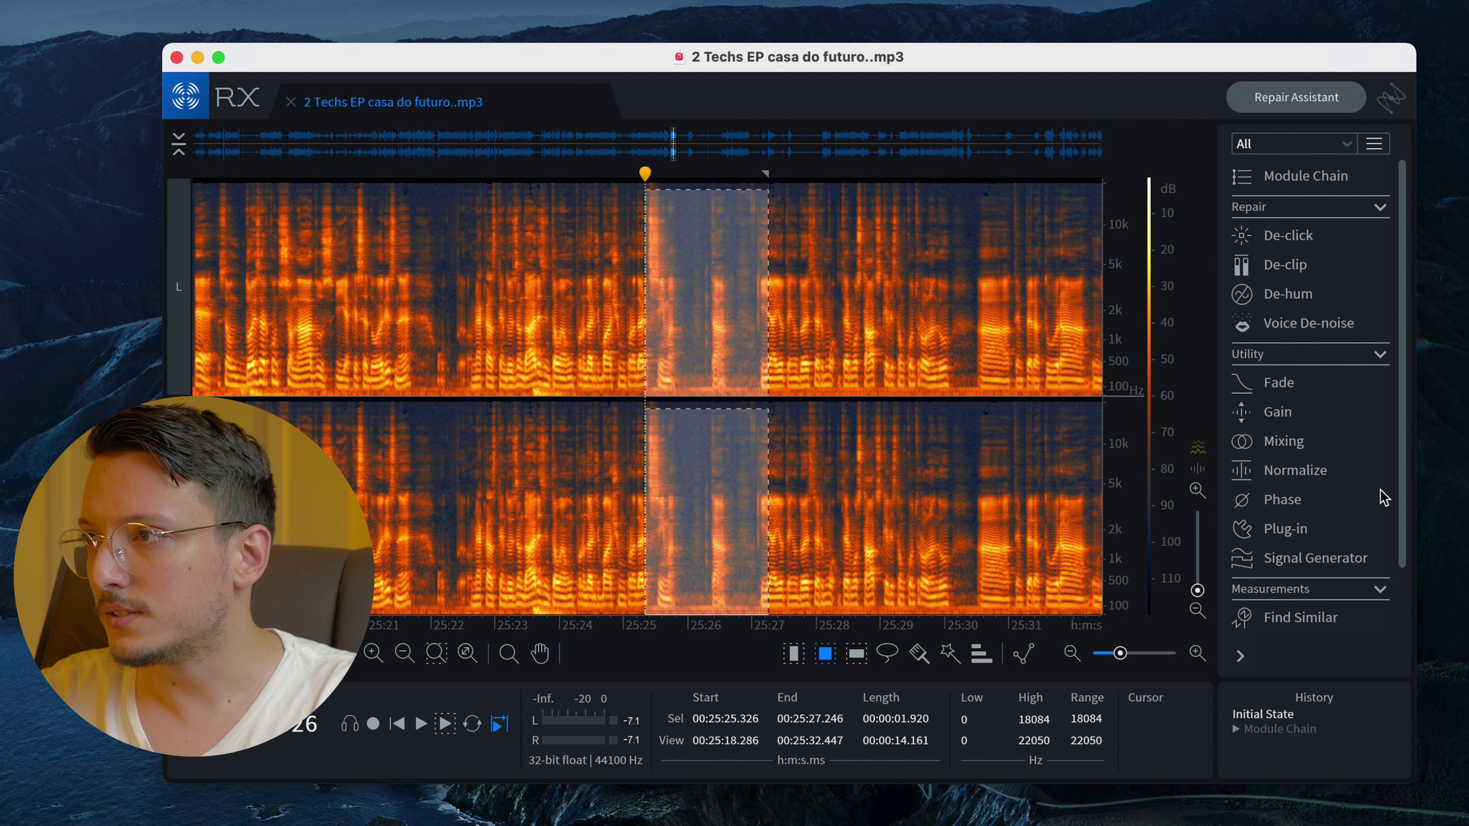
click(1326, 328)
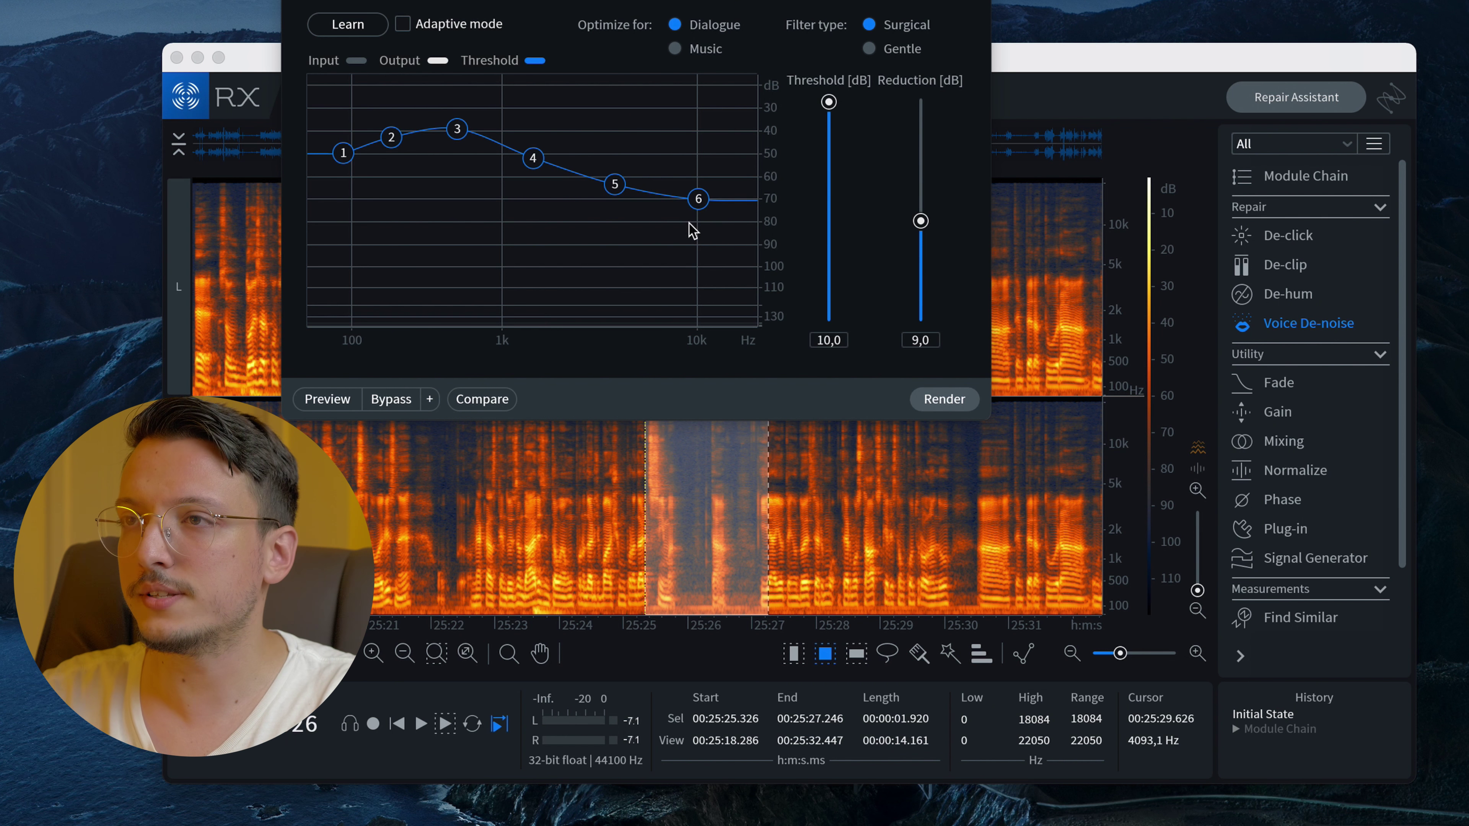
click(702, 213)
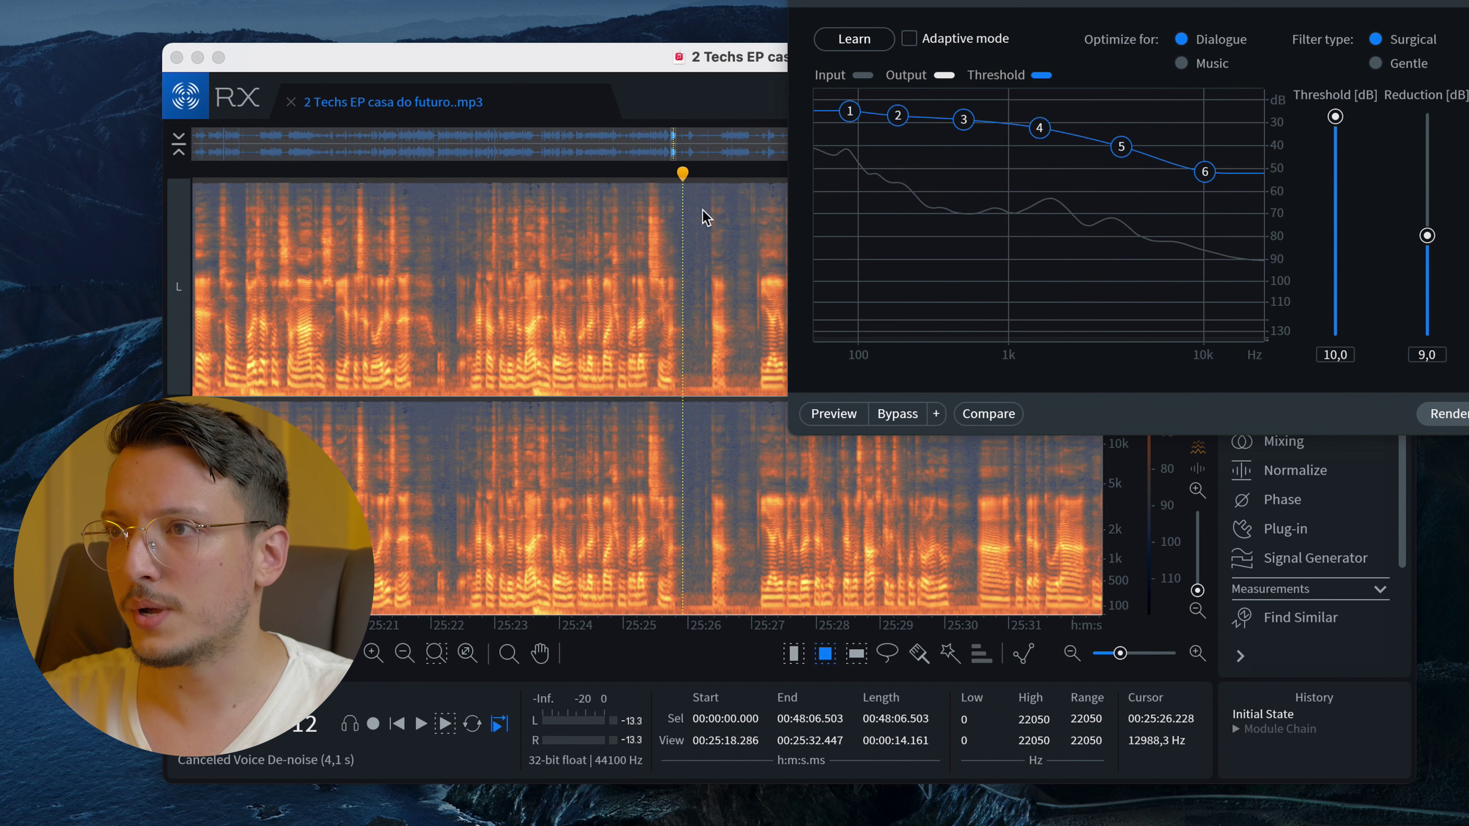
Step: Select the speech-free pause from about 00:25:25.868 to 00:25:26.448, learn its noise profile and listen to it
drag(679, 196, 718, 396)
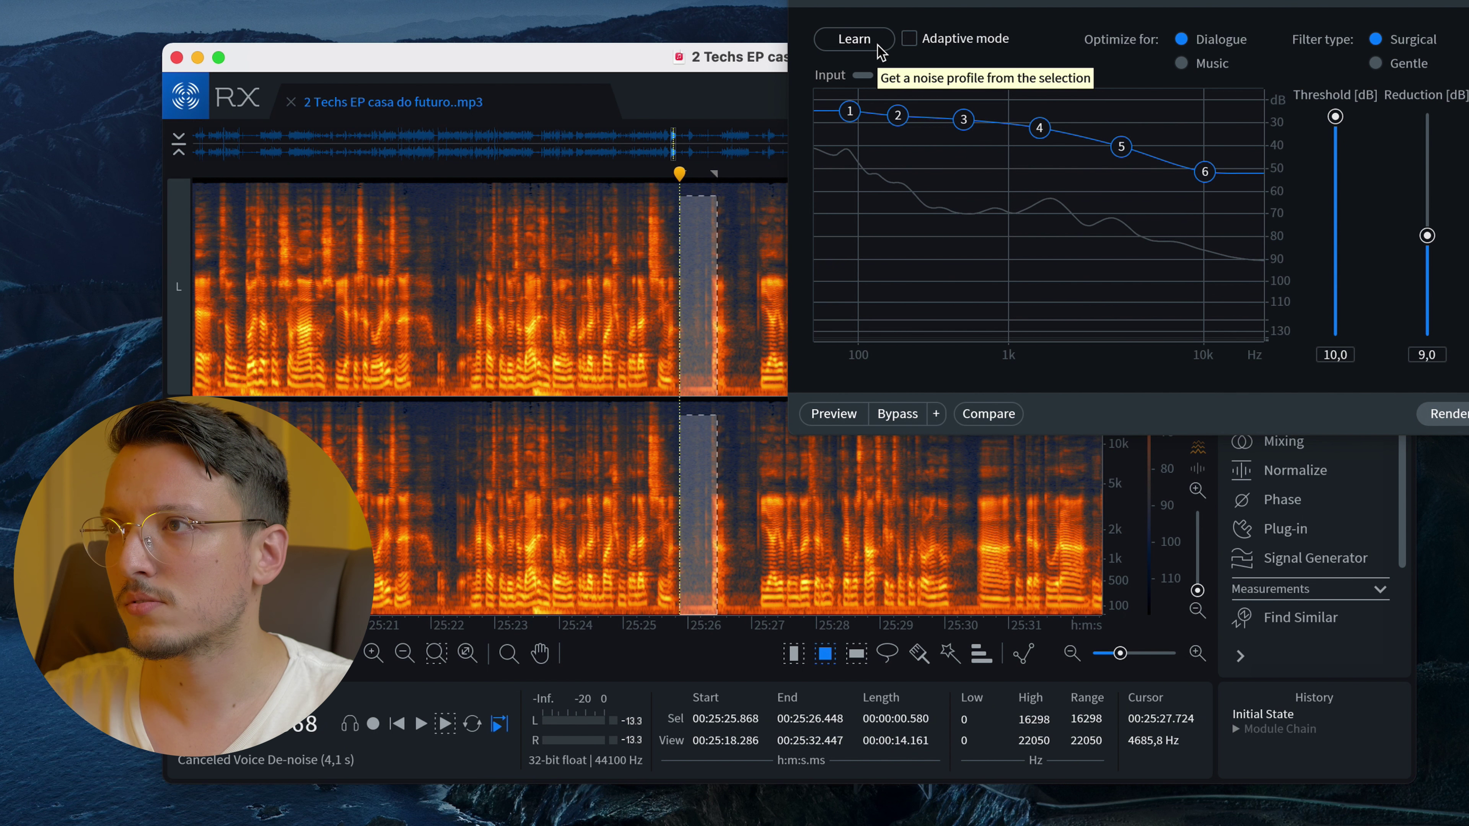
click(854, 39)
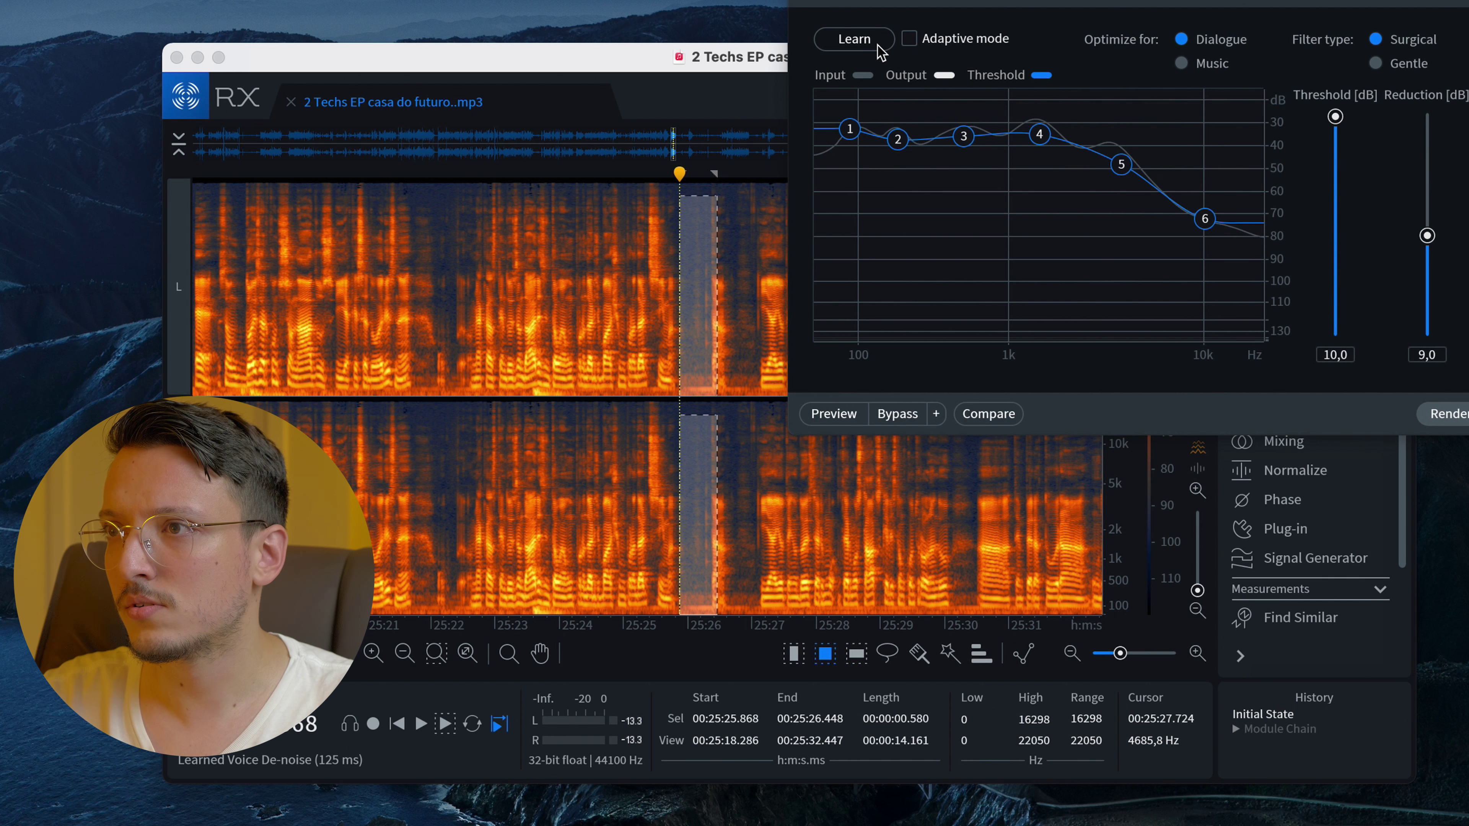
click(877, 46)
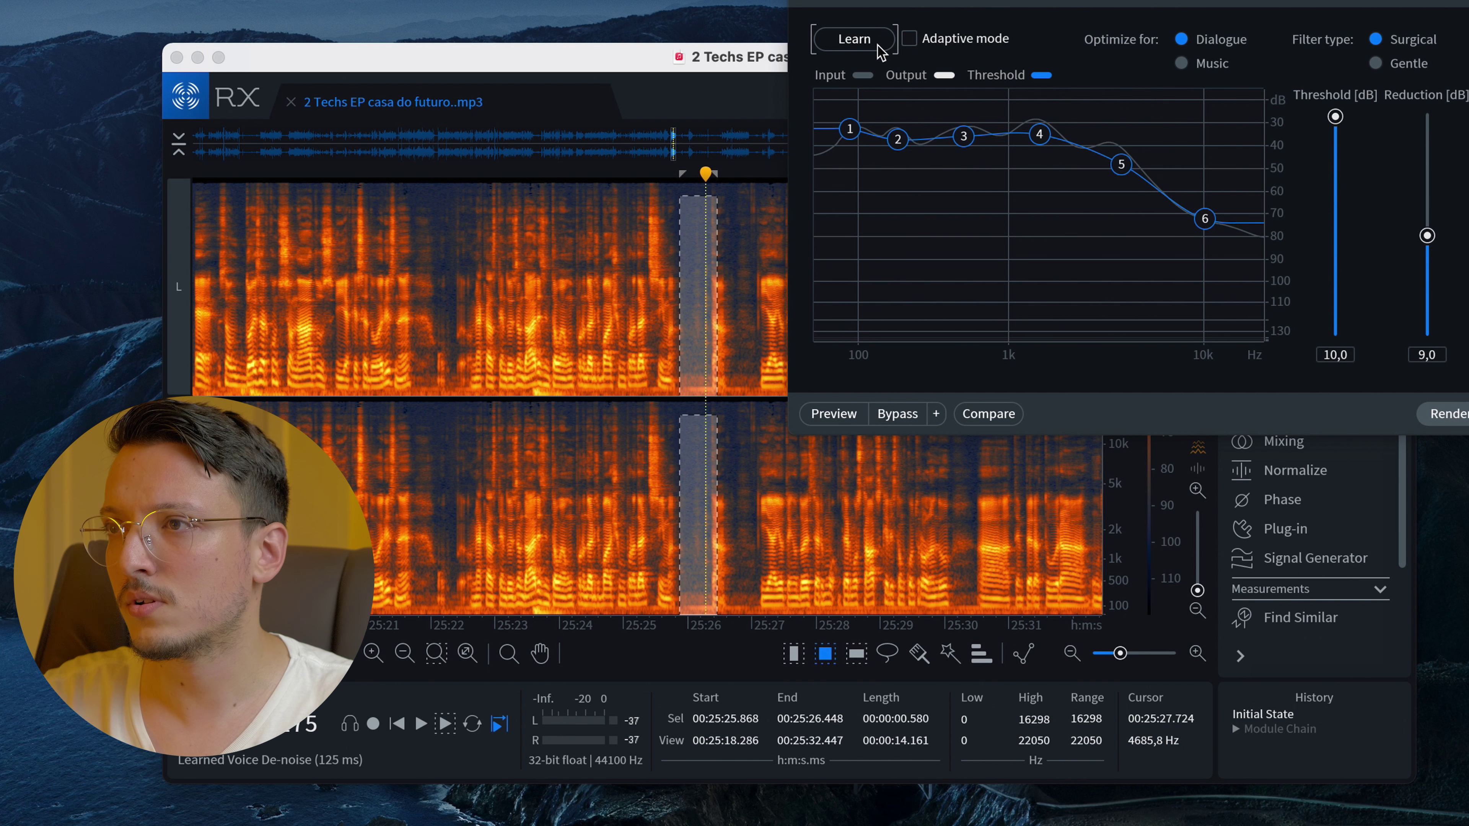
key(space)
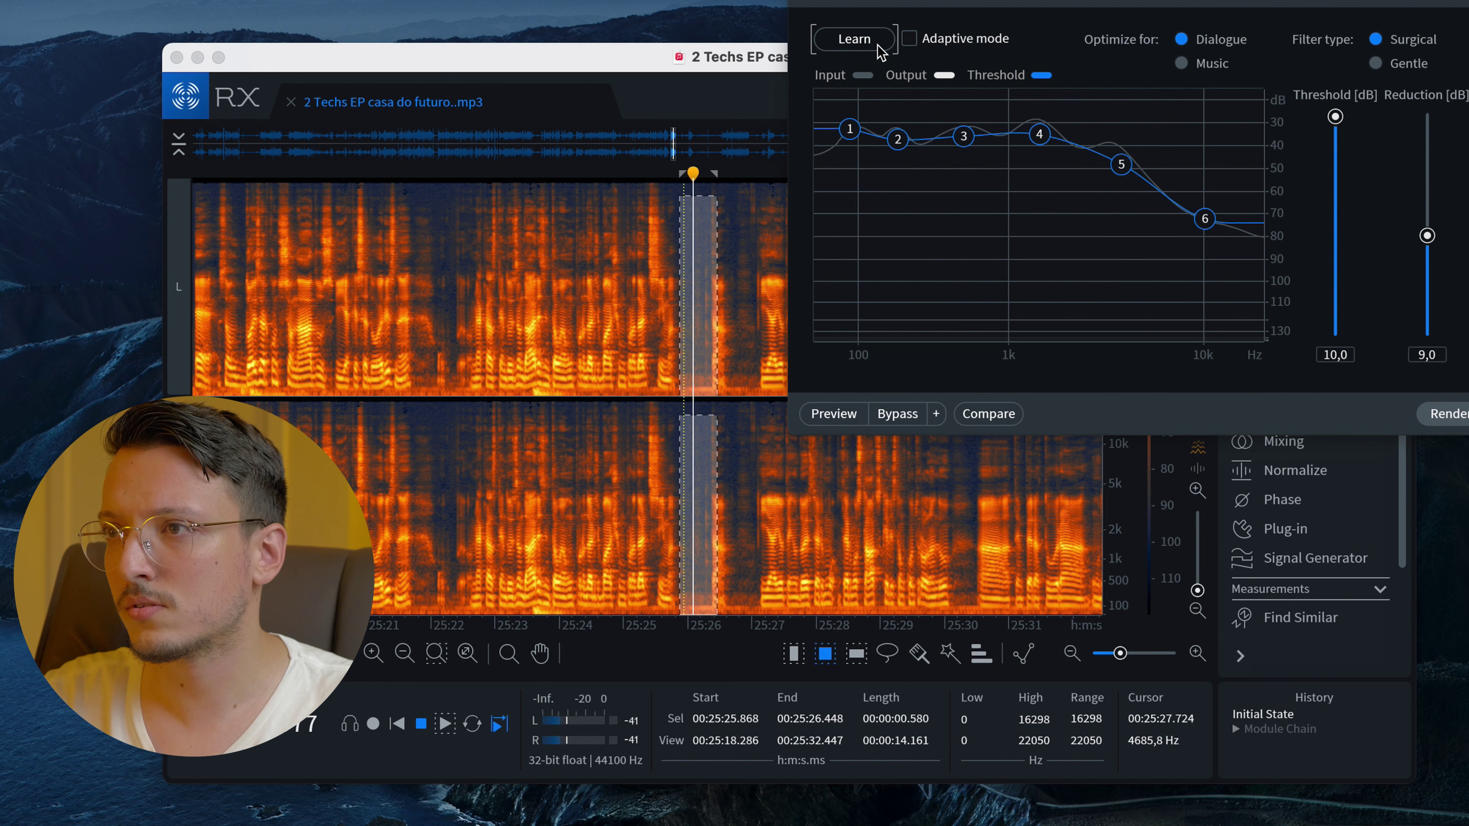
key(space)
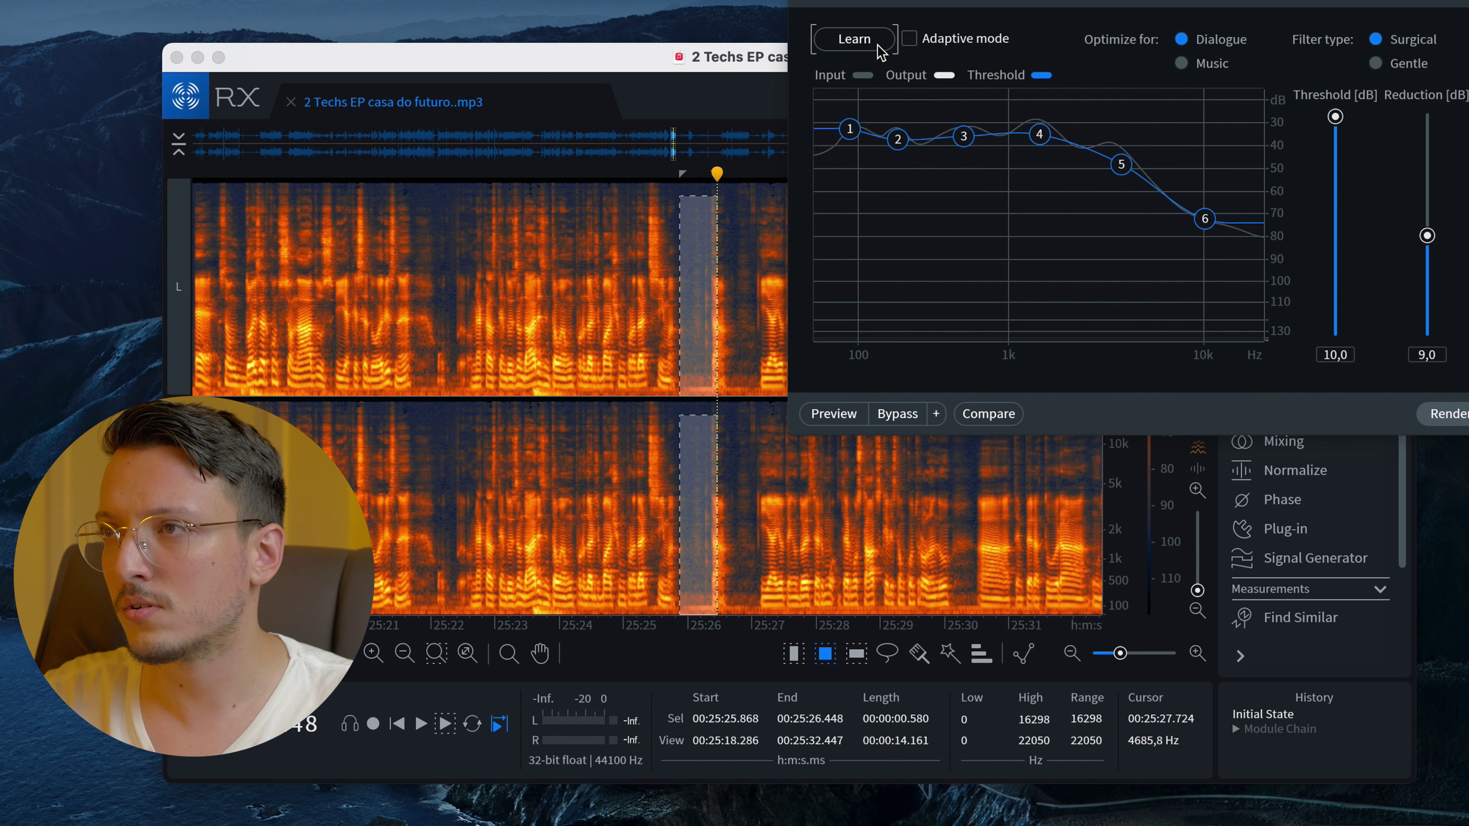
Step: Render Voice De-noise on the selected pause using the learned noise profile and close the module
drag(966, 0, 565, 91)
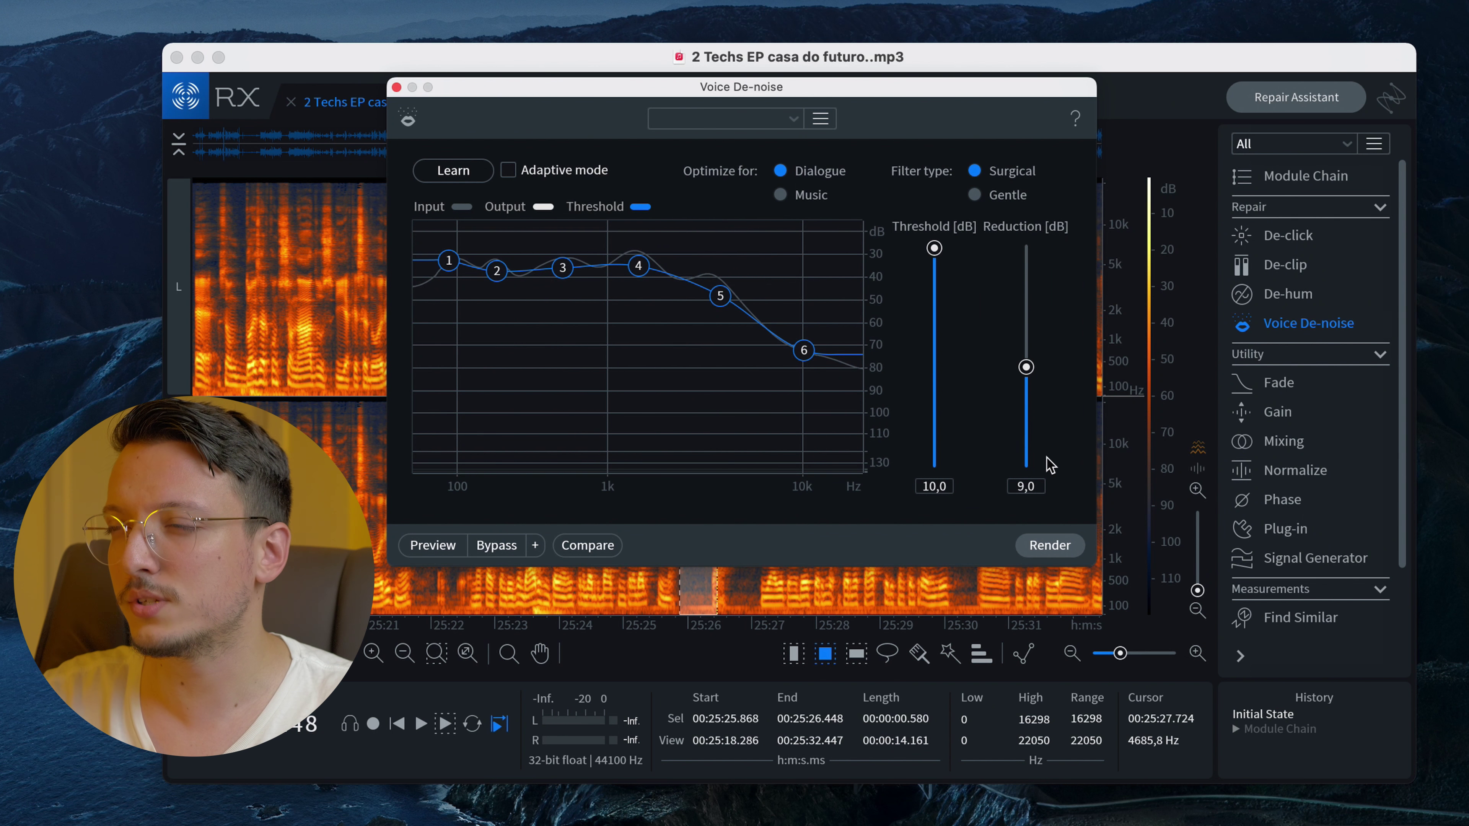
drag(941, 93, 833, 0)
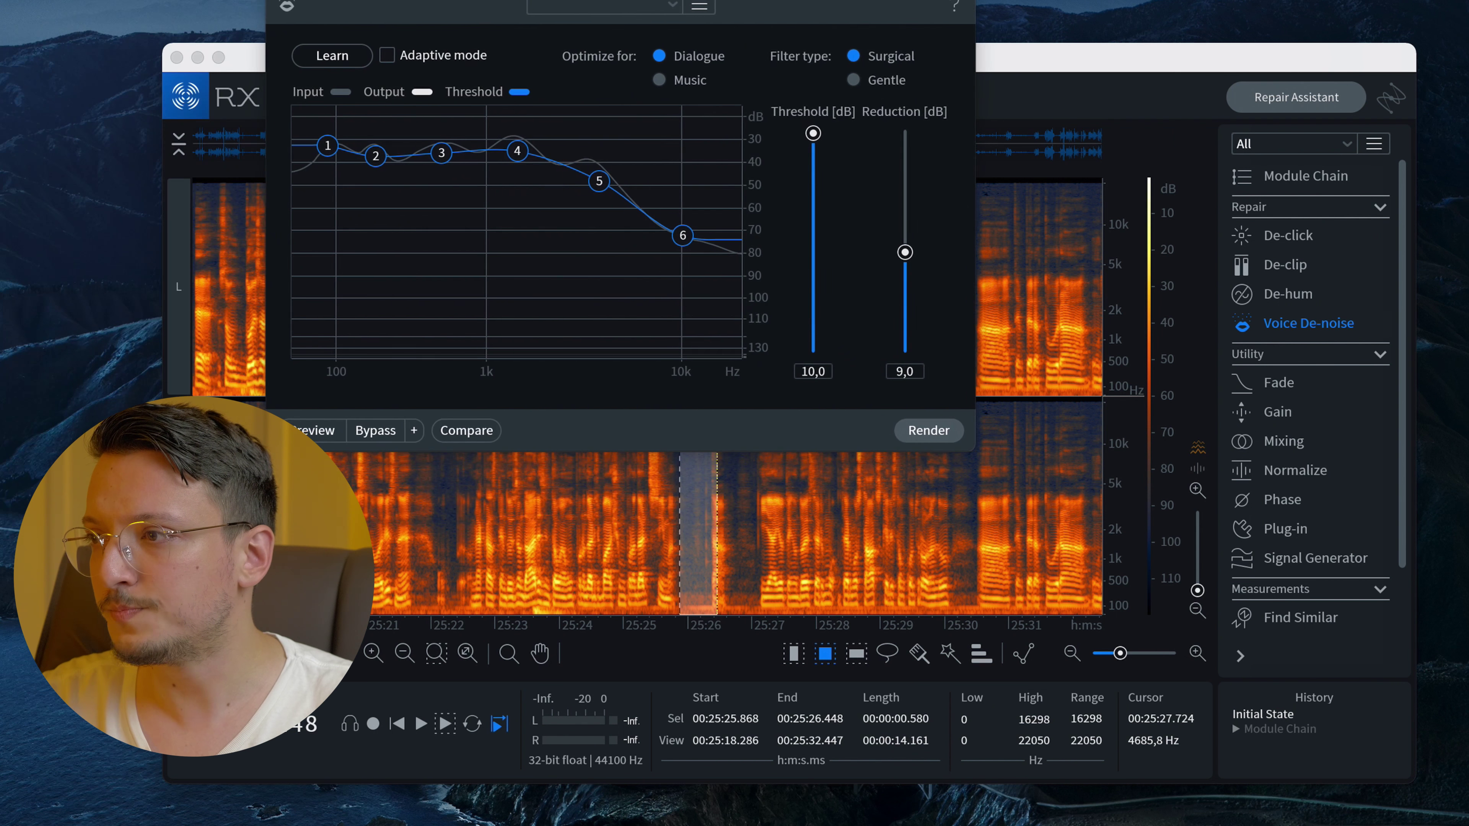
scroll(1295, 524, down, 2)
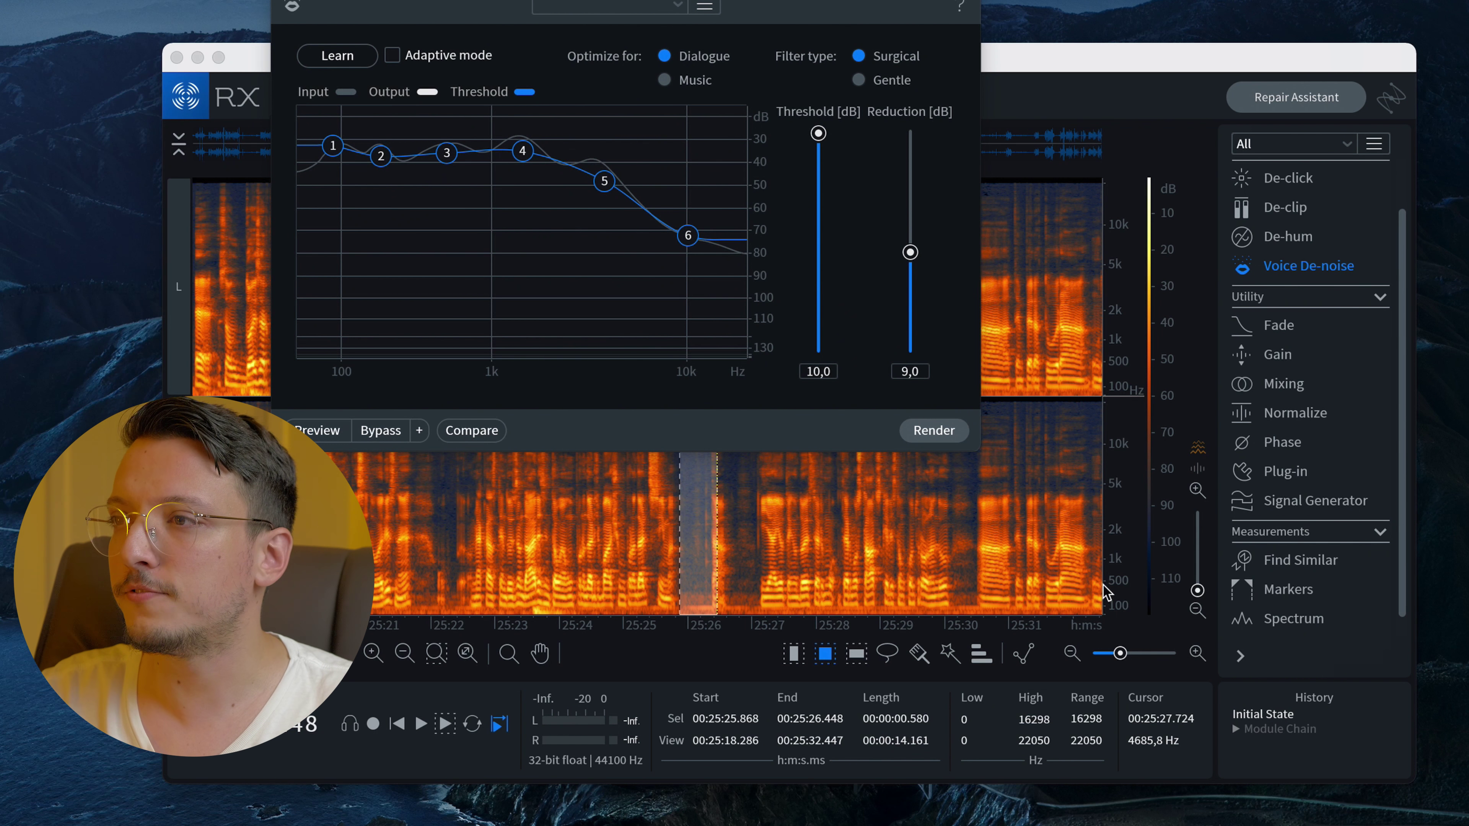
drag(607, 0, 713, 87)
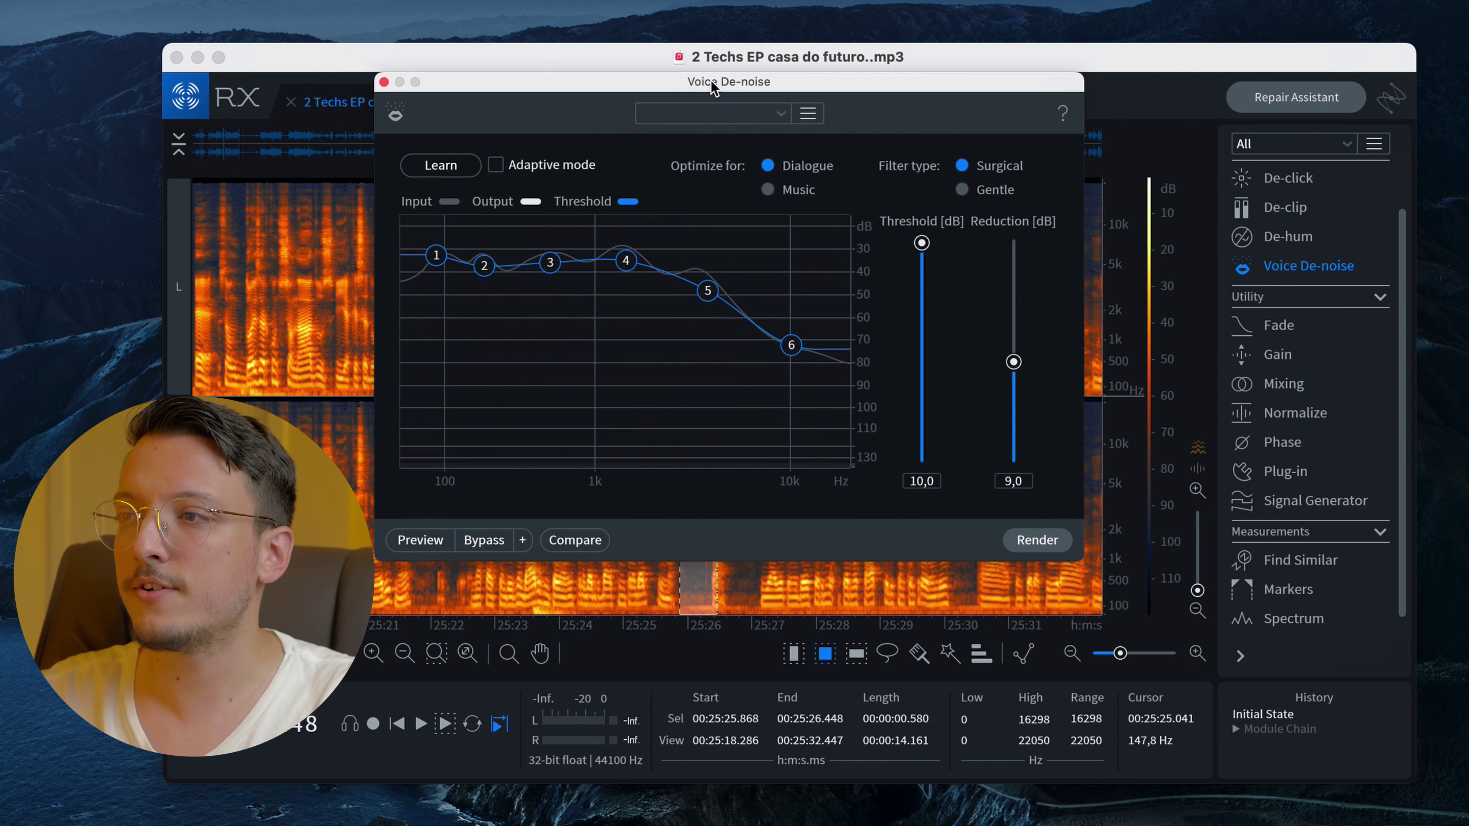
click(1042, 543)
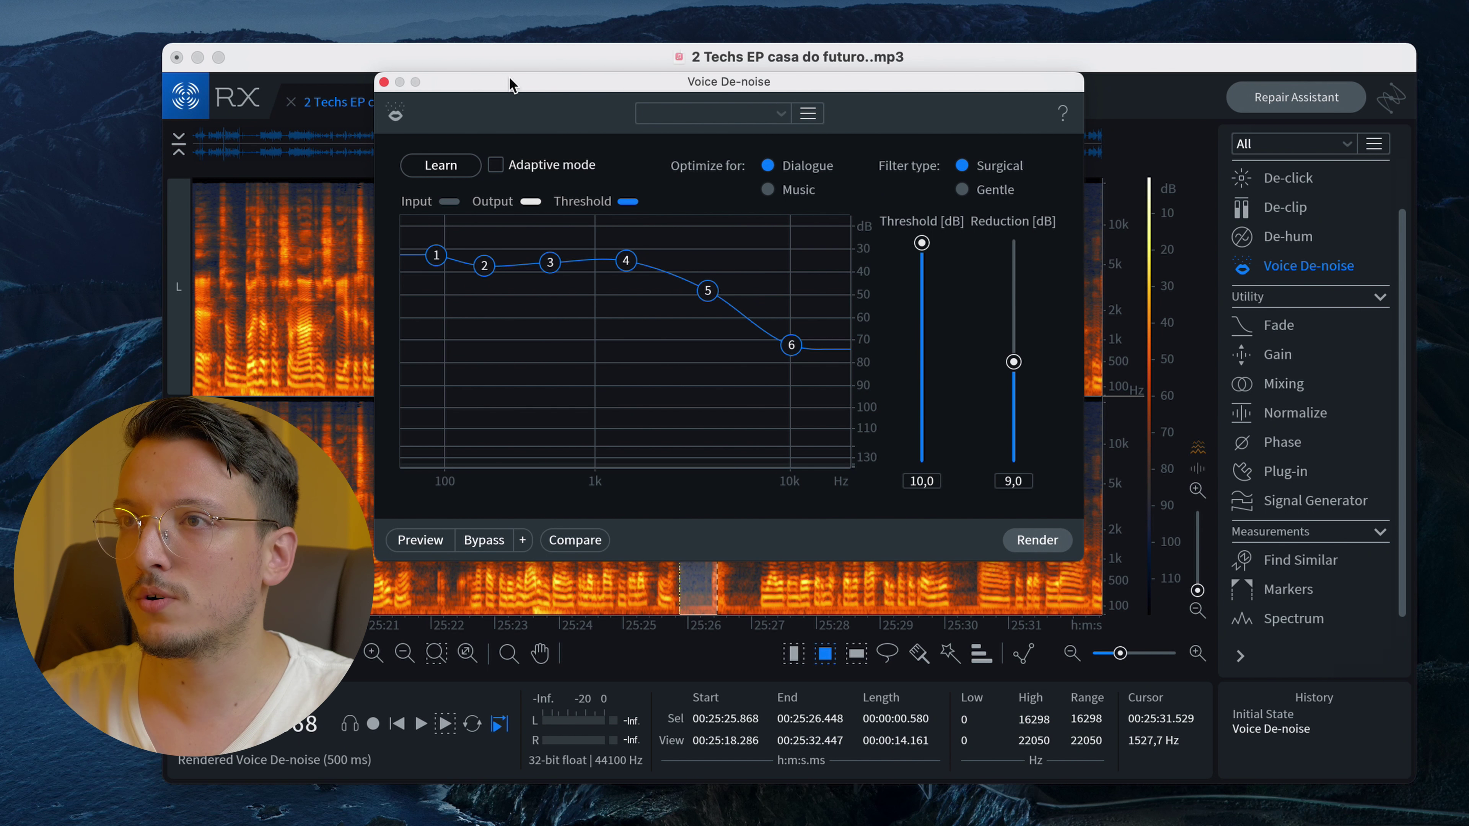
click(383, 82)
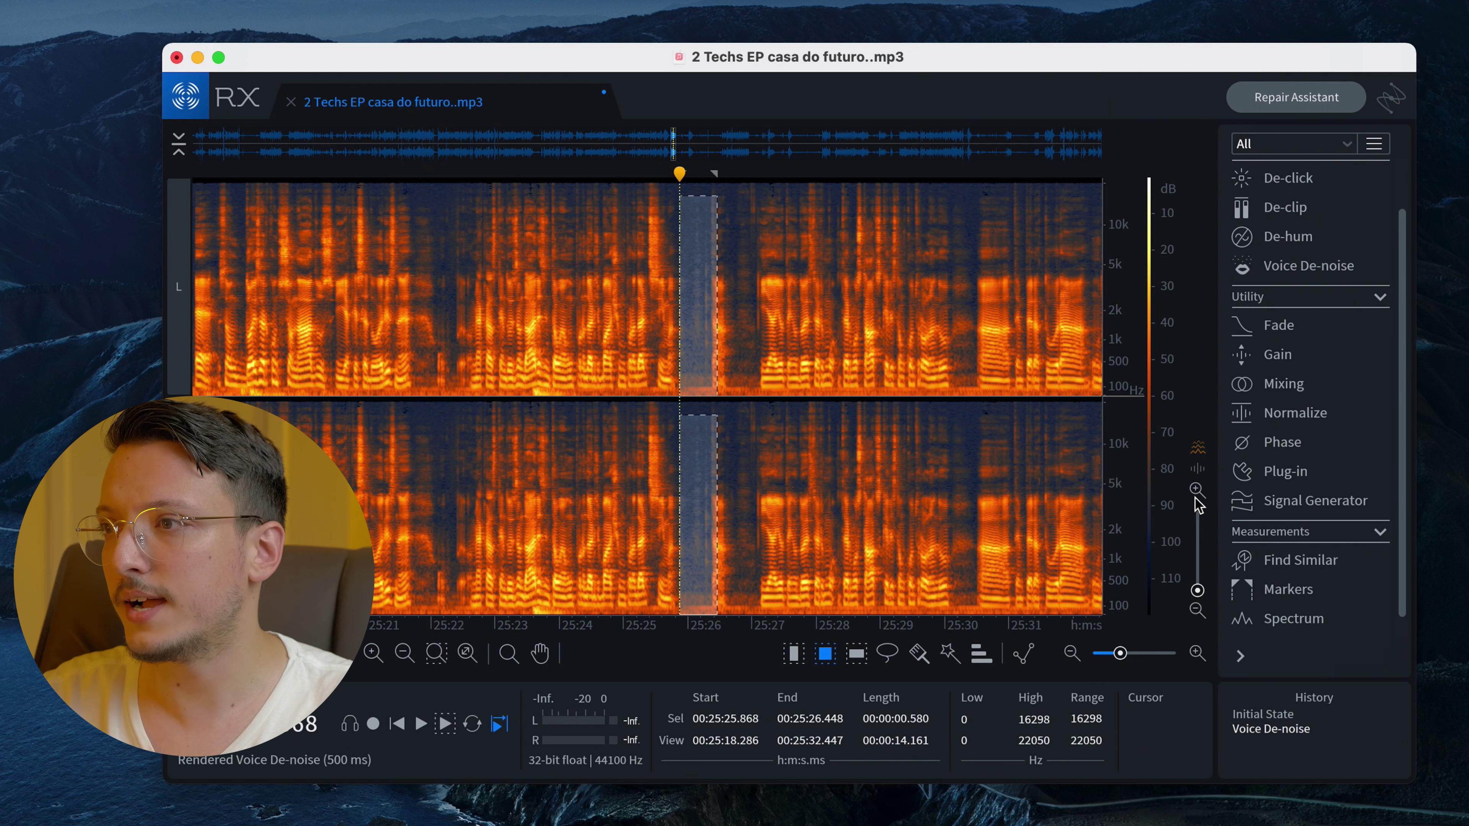
Step: Compare the selected pause by playing it in the Initial State and in the Voice De-noise state of the history
click(1254, 717)
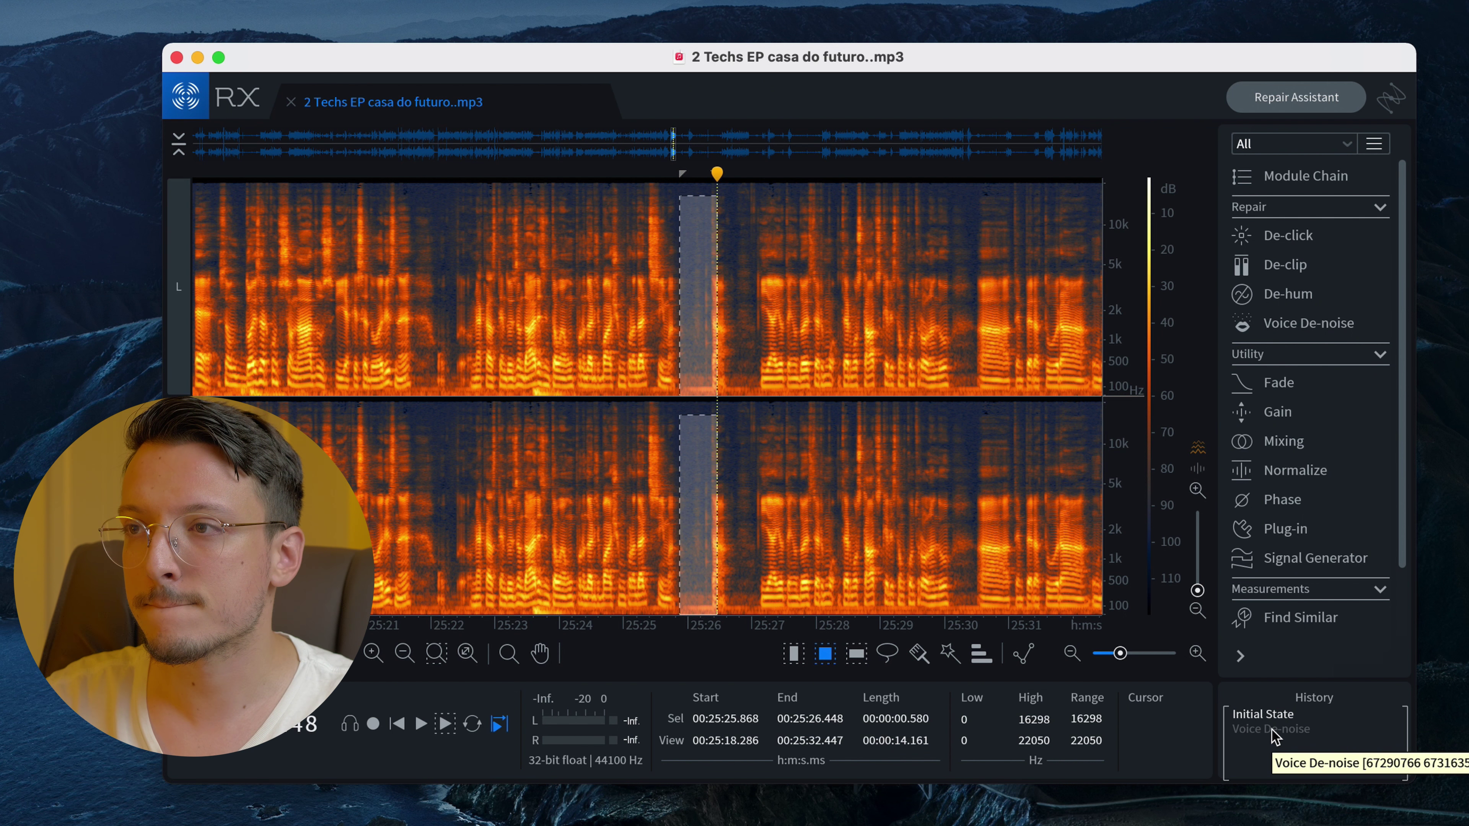
key(space)
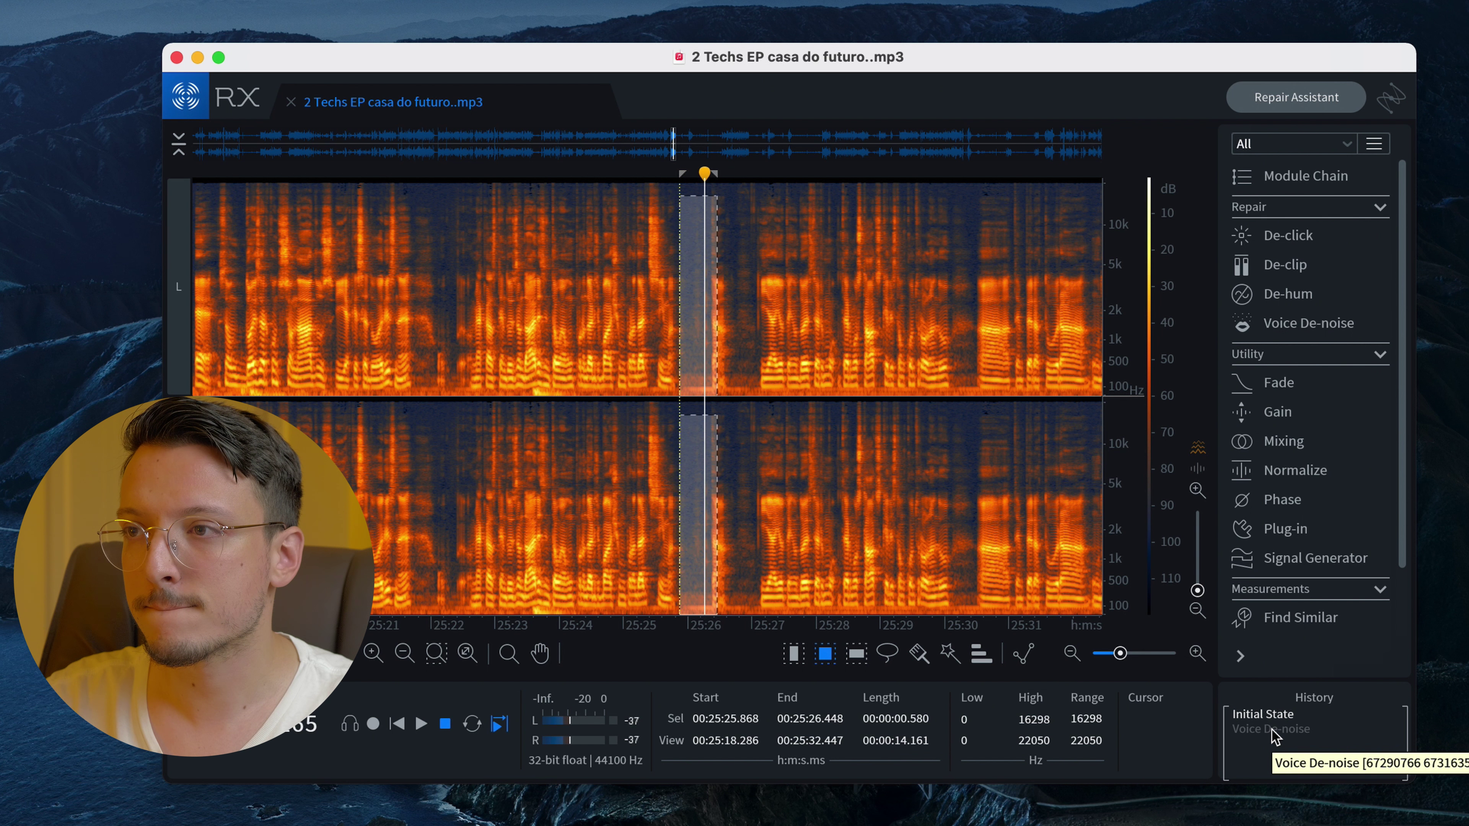
click(1273, 729)
key(space)
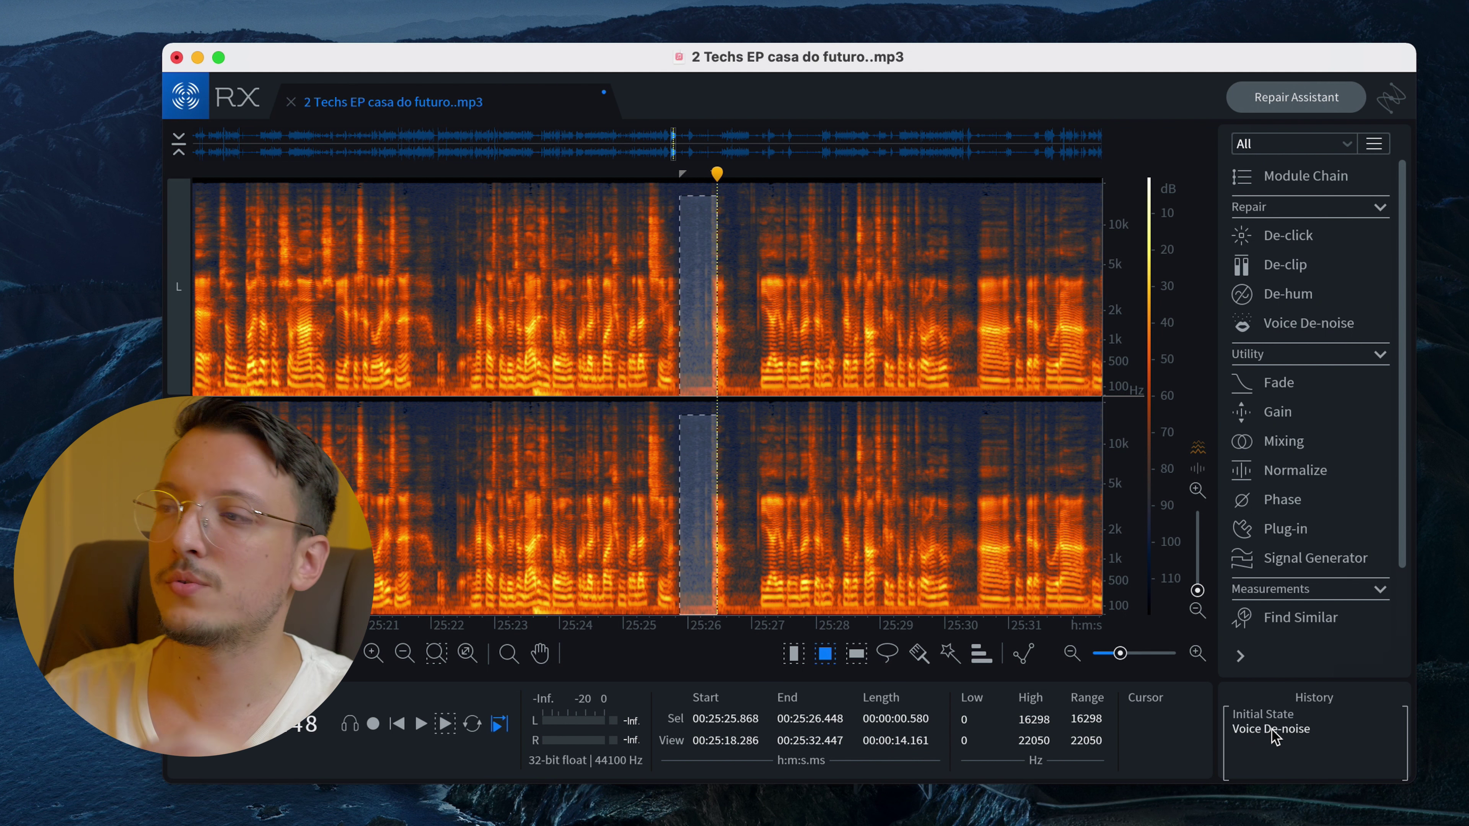
click(1255, 717)
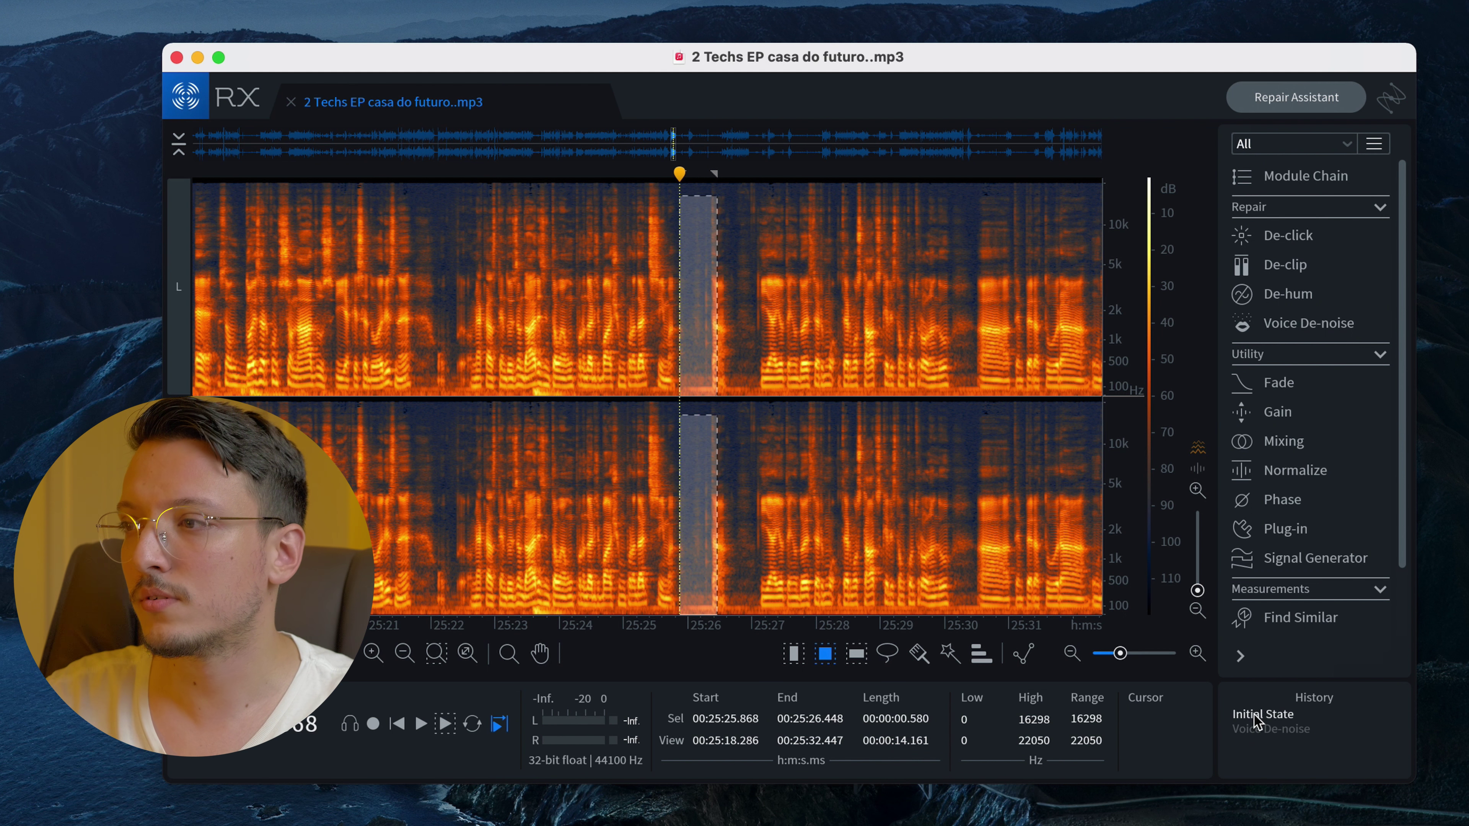
key(space)
click(1258, 729)
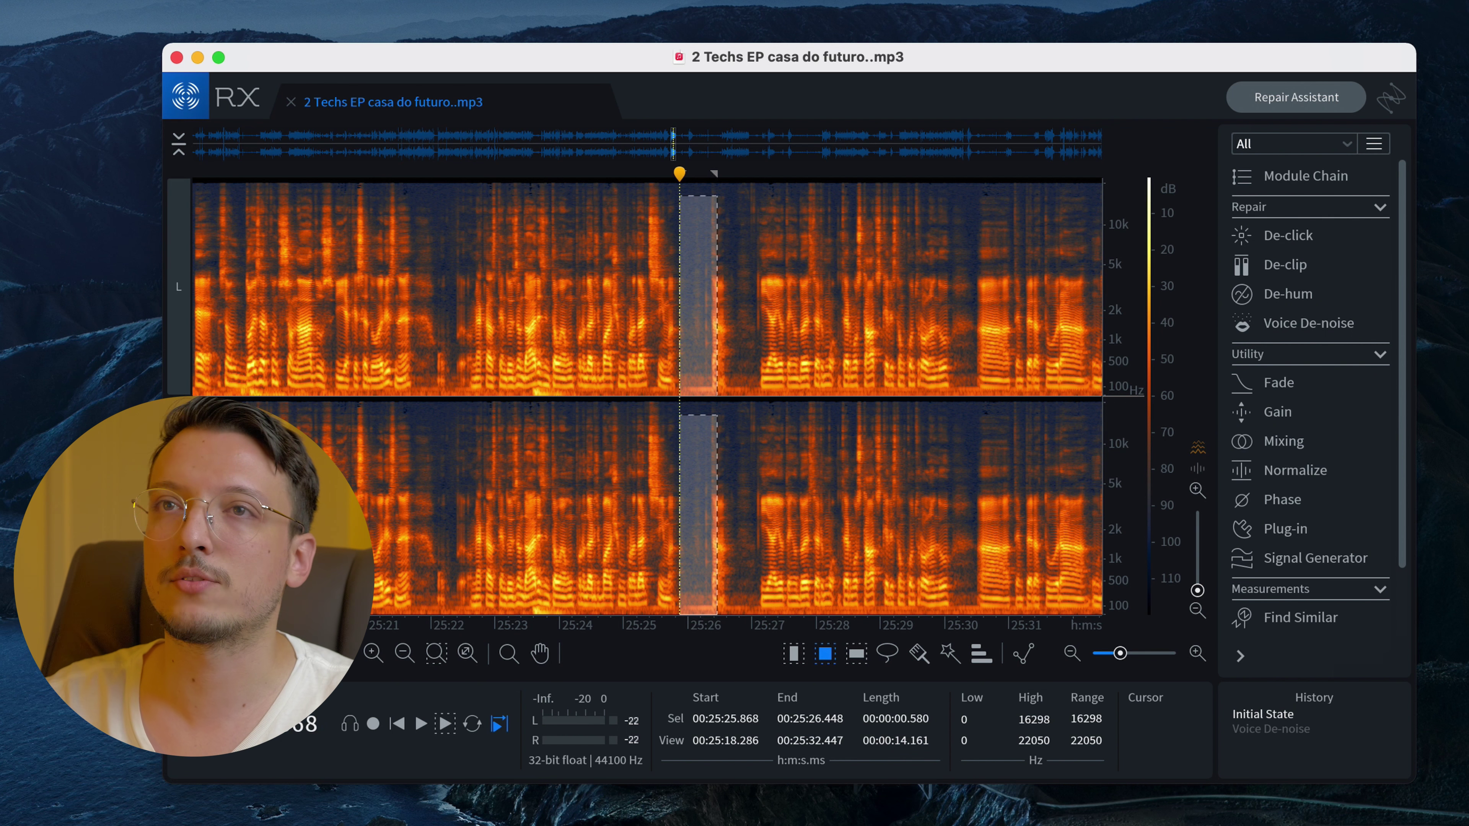
Step: Review the file formats, mode and bit rate options for exporting the audio, and cancel the export
click(99, 7)
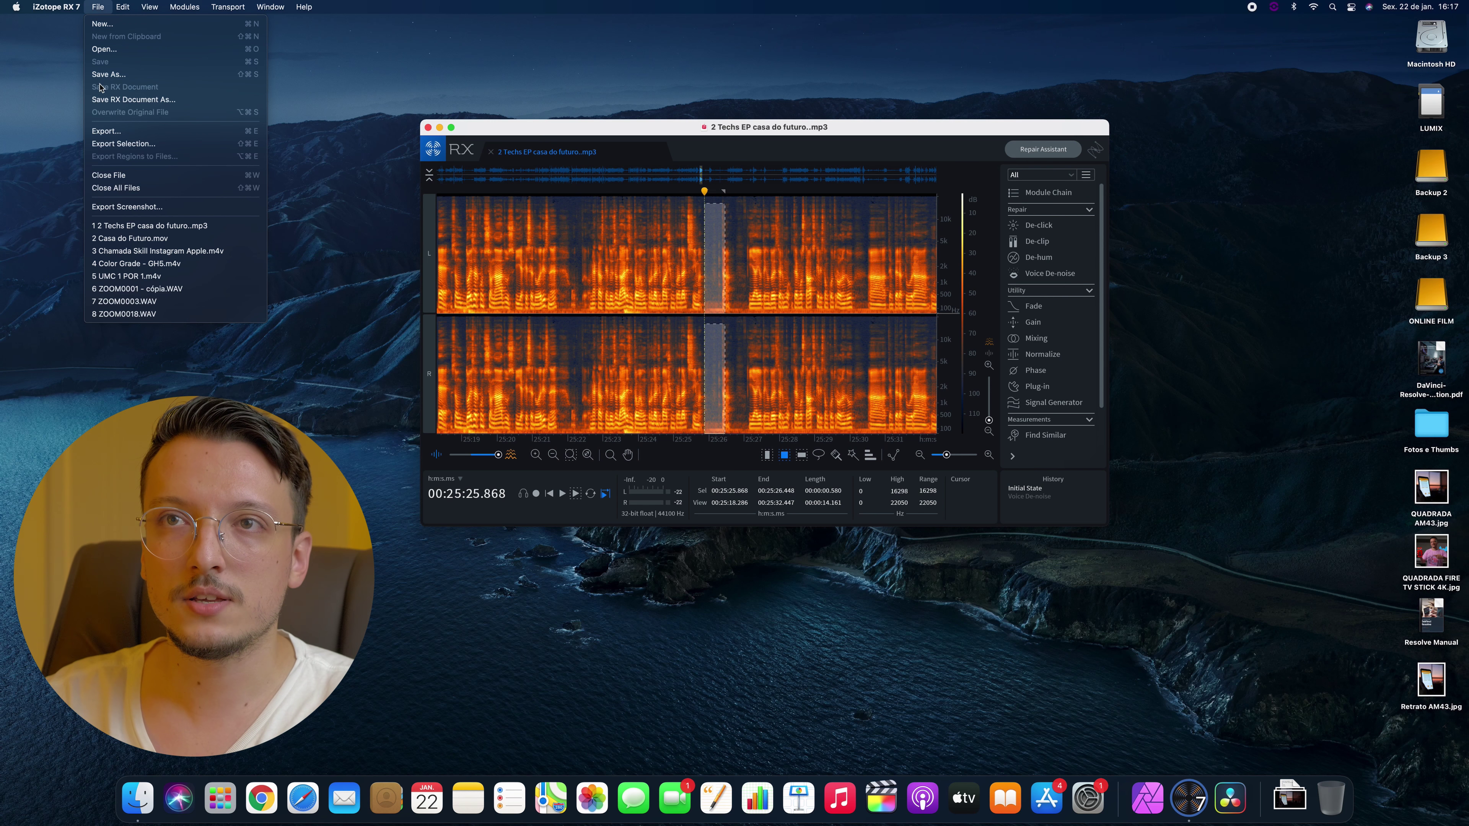
click(105, 82)
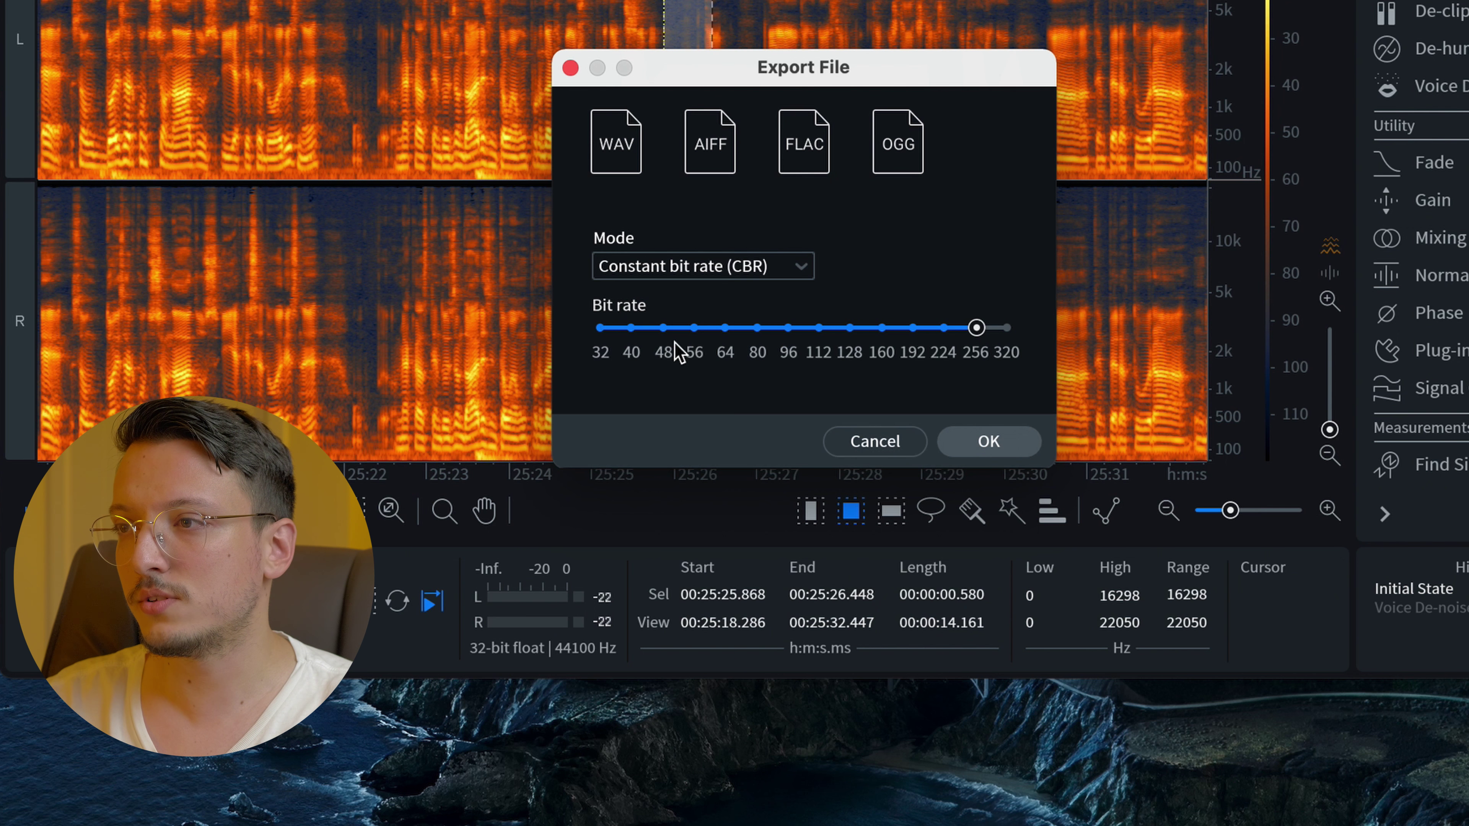
click(875, 443)
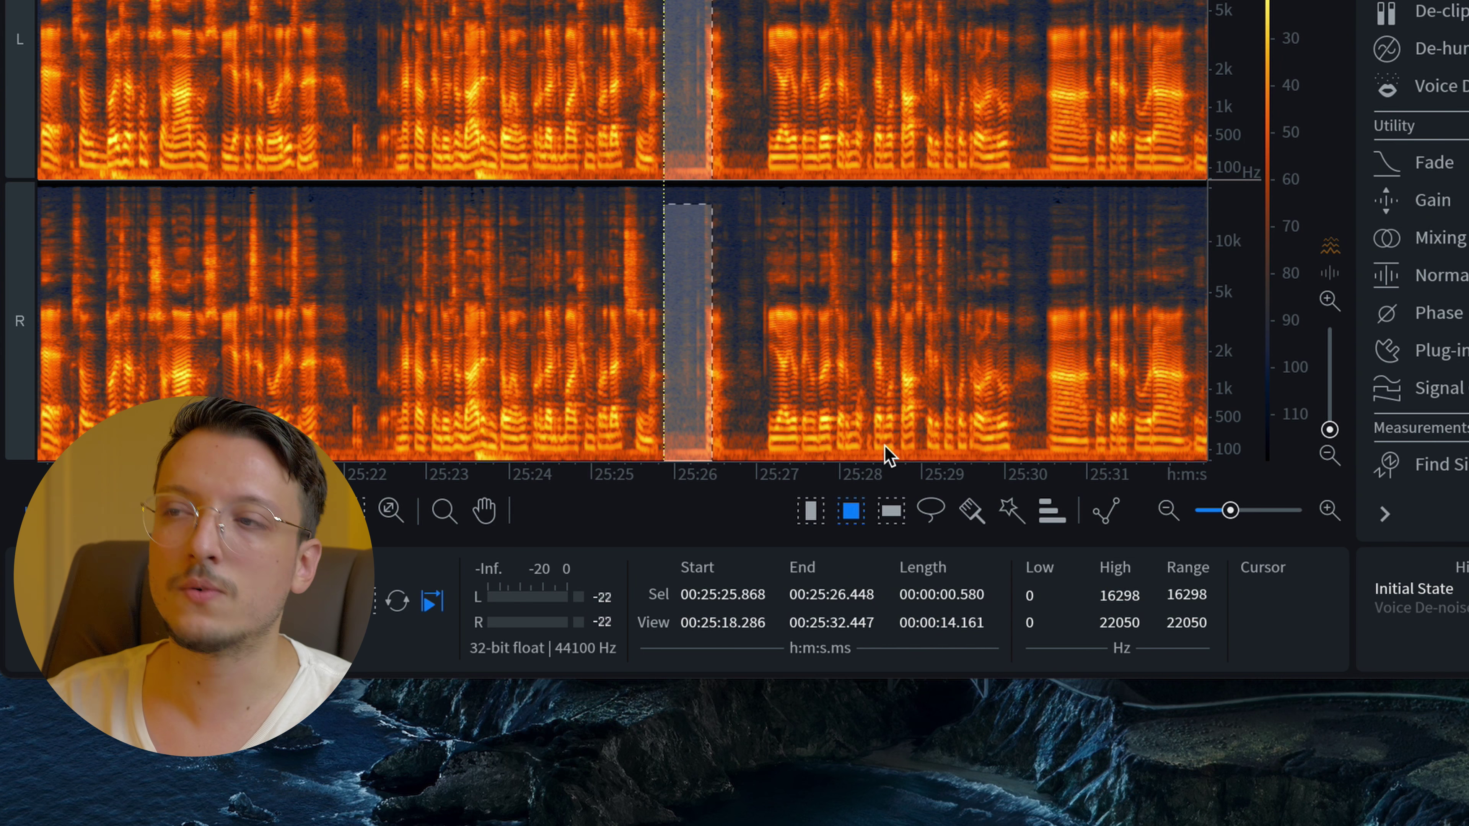